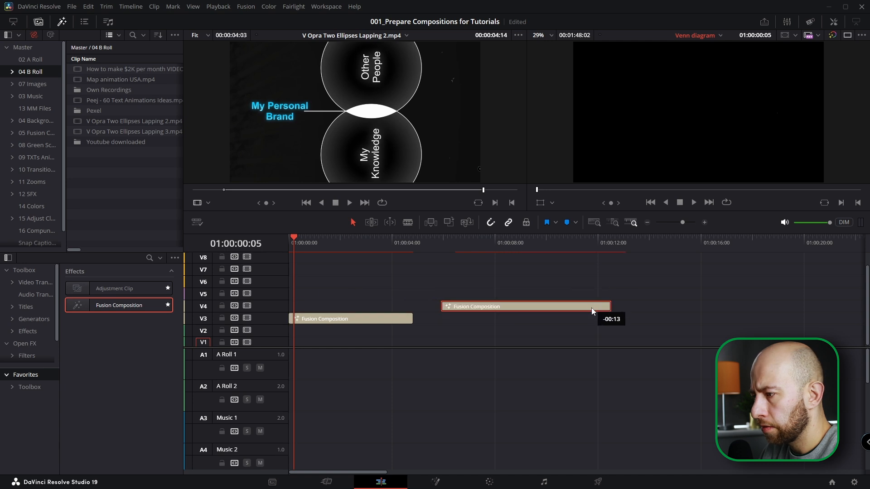
Trim the V4 Fusion Composition at 01:00:04:20 and move it behind the existing composition on V3
drag(393, 244, 415, 247)
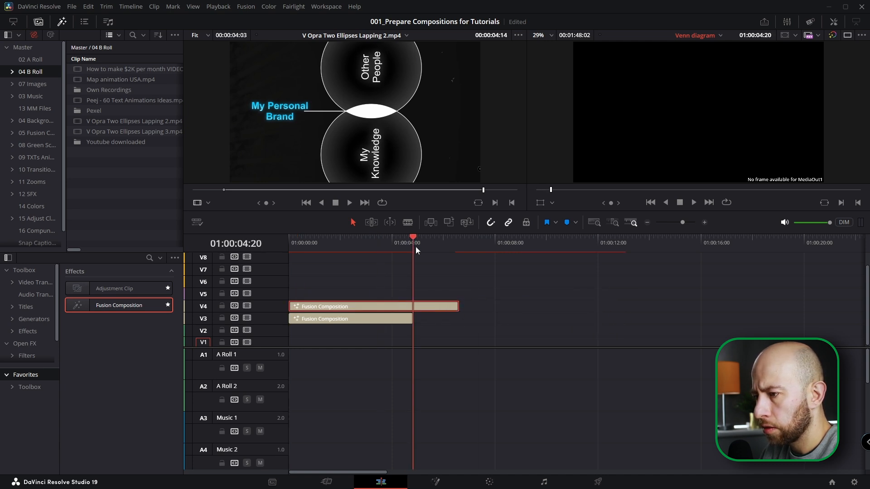
key(shift+])
drag(361, 309, 504, 320)
Open the moved composition on the Fusion page and add the V Opra Two Ellipses Lapping clip from 04 B Roll as a node
click(442, 243)
key(shift+5)
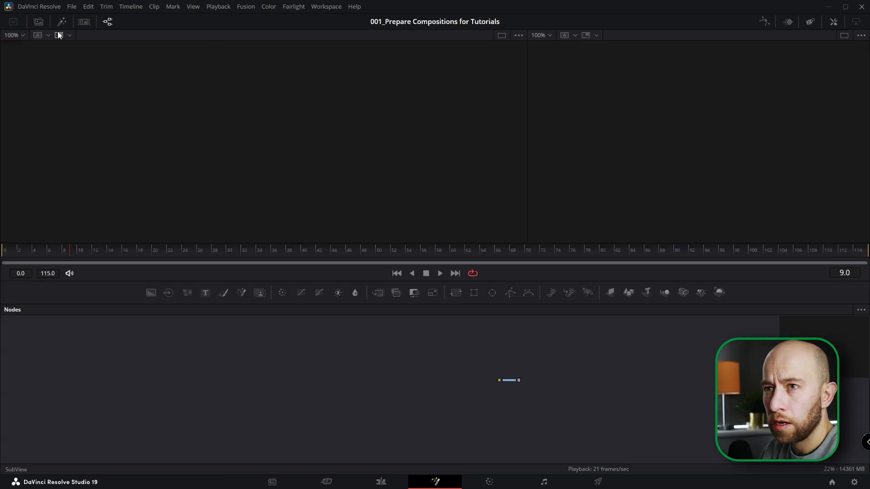
click(39, 23)
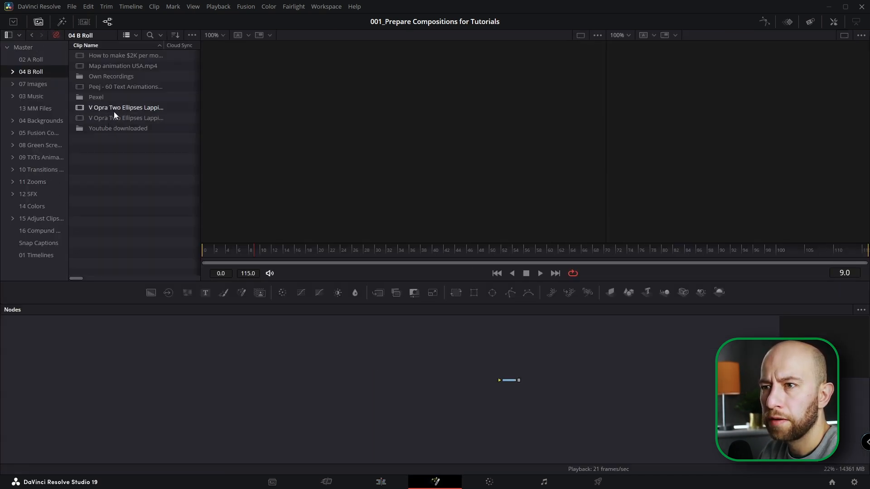
drag(113, 116, 512, 357)
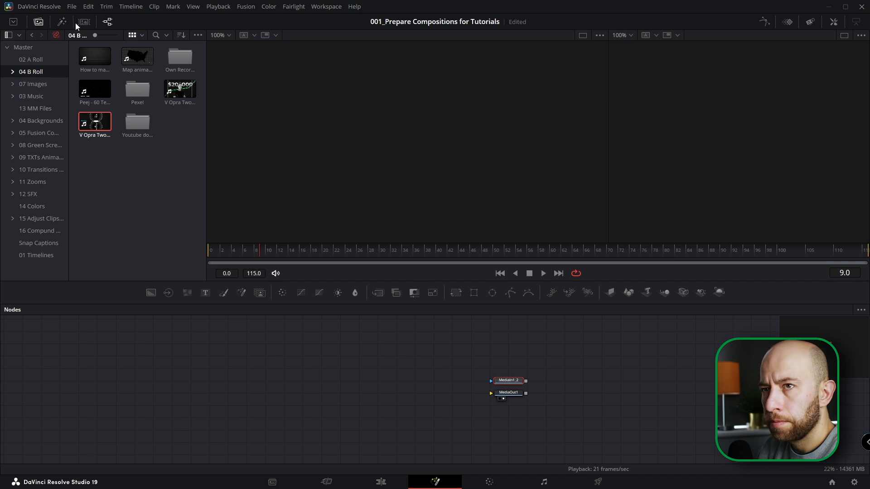
click(39, 21)
Rename the clip node Vince and show it in the first viewer at frame 0
key(F2)
text(Vince)
key(Return)
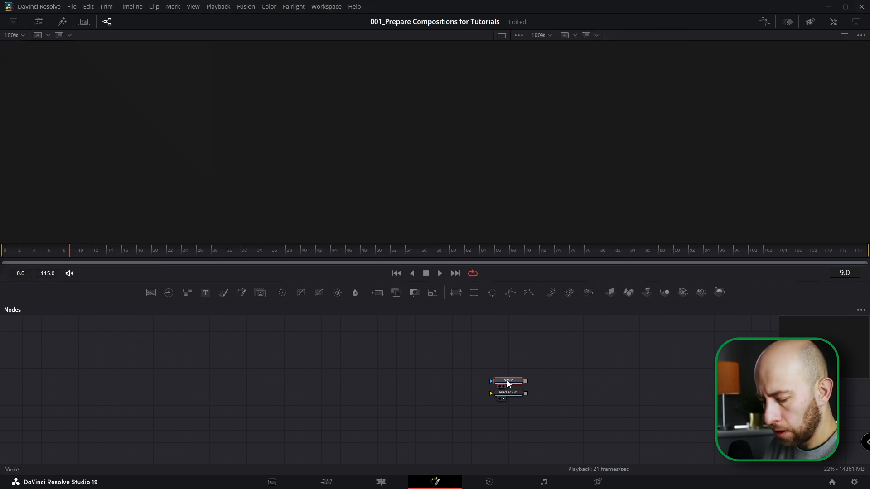
key(1)
drag(33, 251, 5, 285)
Add a Background node feeding MediaOut1, view it and display its settings in the Inspector
drag(151, 293, 491, 393)
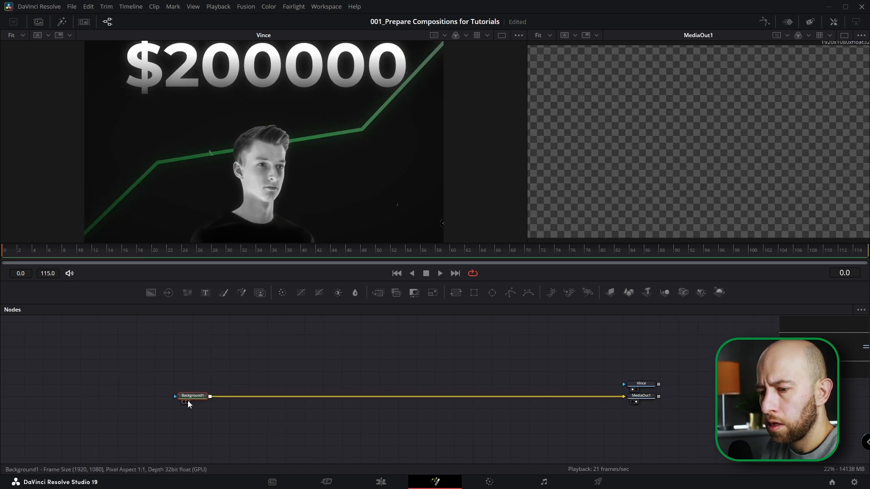
click(187, 402)
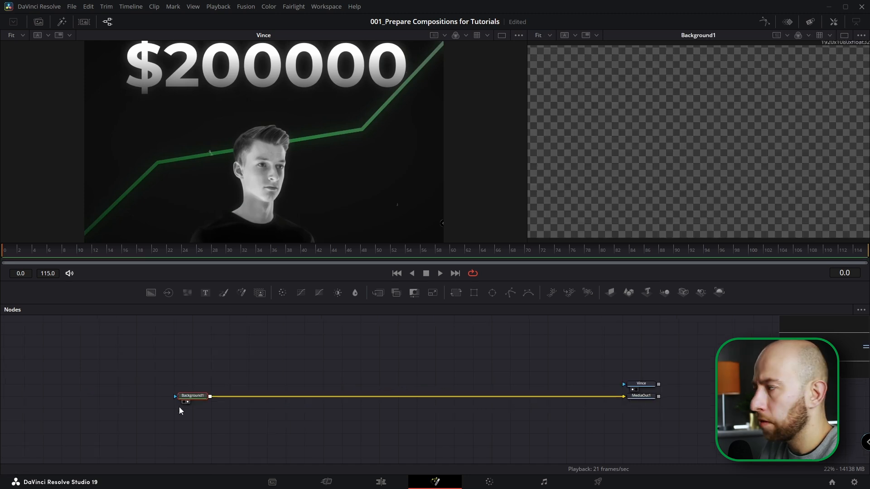
click(834, 22)
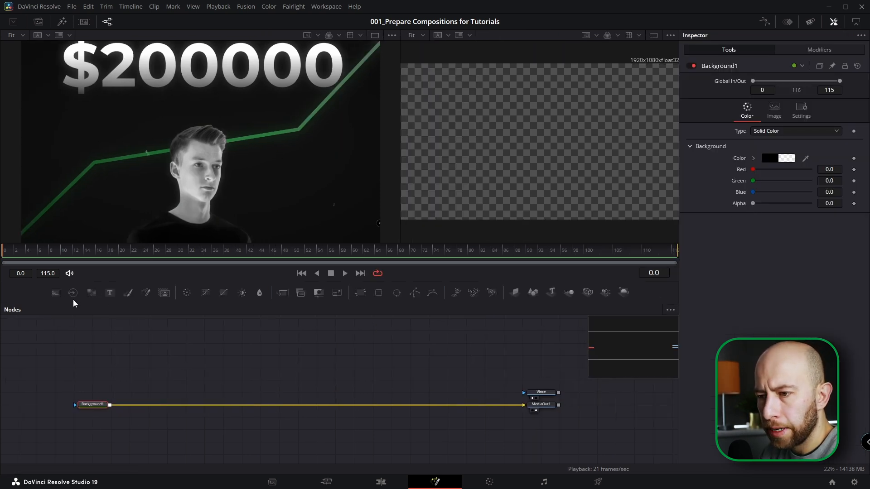
Add a second black Background with alpha 1.0, merge it over Background1, and shift Vince and MediaOut1 to make room
drag(55, 292, 142, 382)
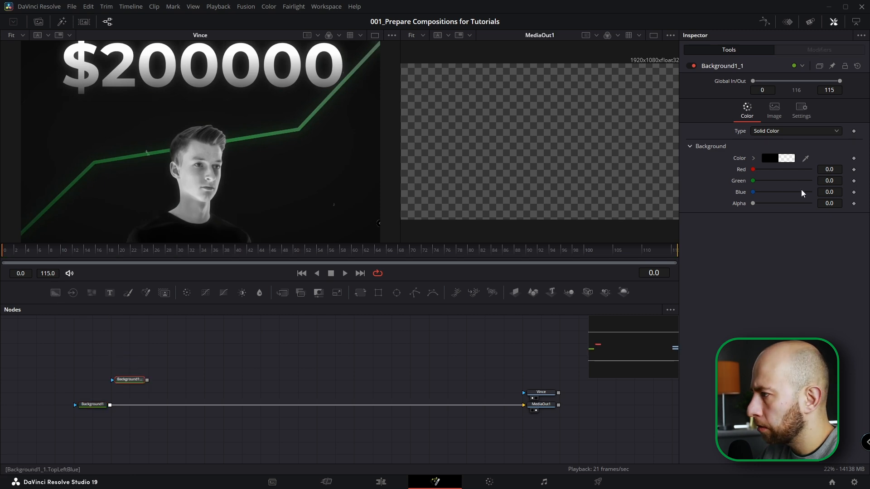
drag(753, 204, 811, 204)
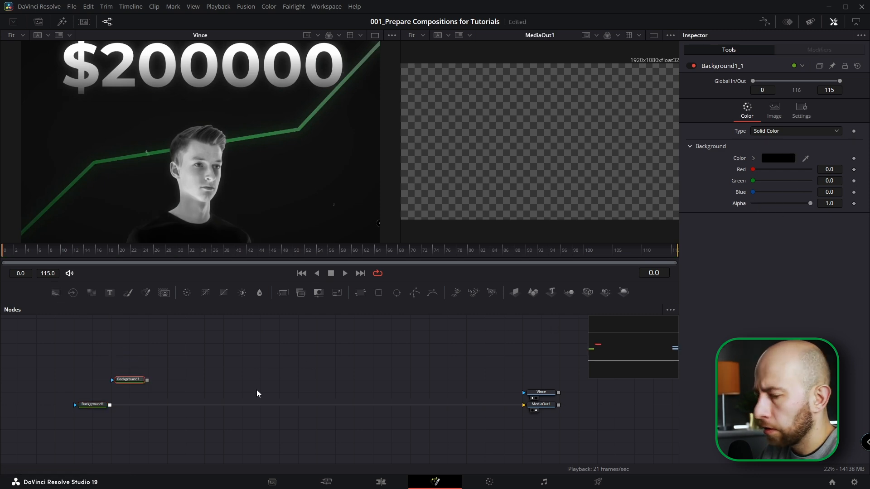
drag(147, 380, 114, 405)
drag(475, 374, 624, 412)
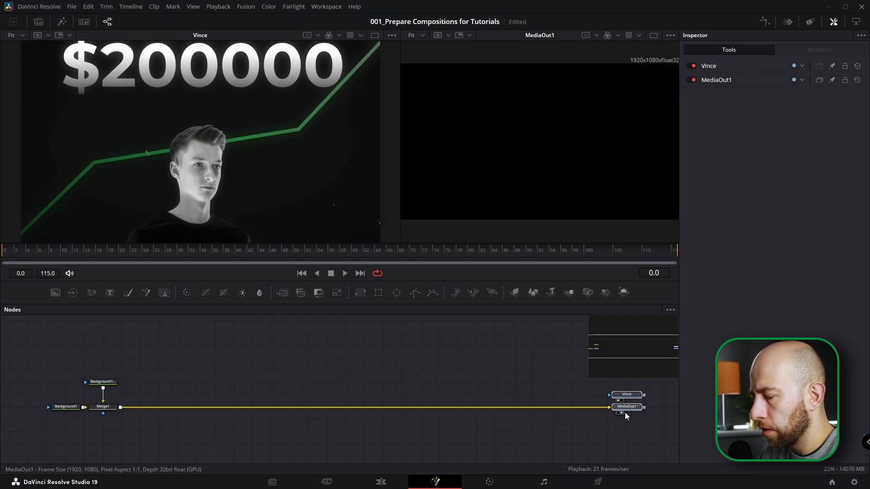
Add a third Background node, make it solid white with alpha 1.0, and rename it White_BG
drag(76, 295, 271, 367)
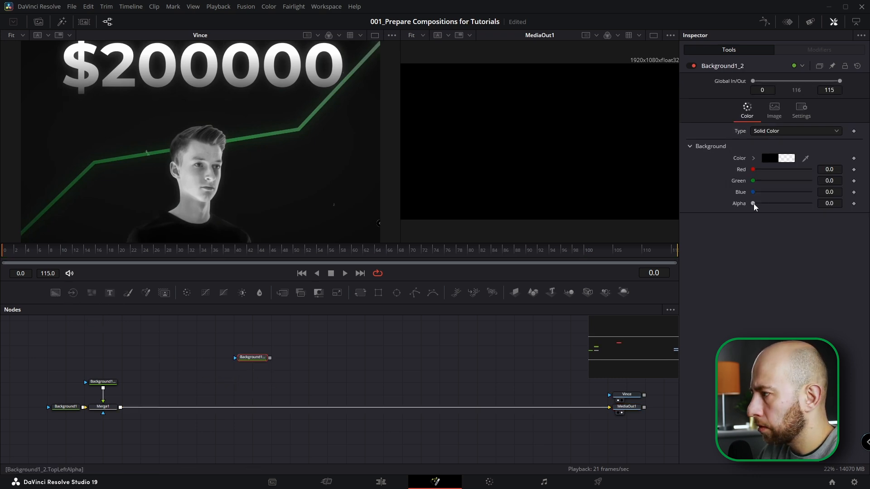
double_click(754, 204)
click(754, 158)
drag(767, 174, 744, 176)
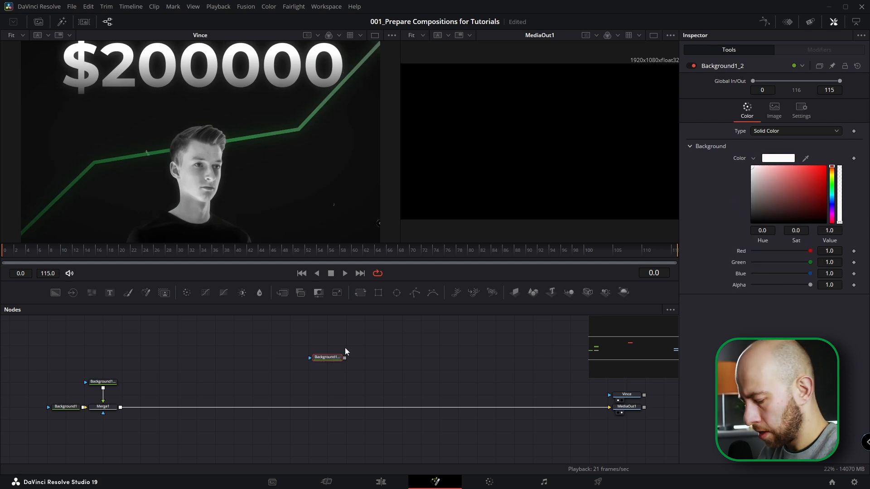
key(F2)
text(White_B)
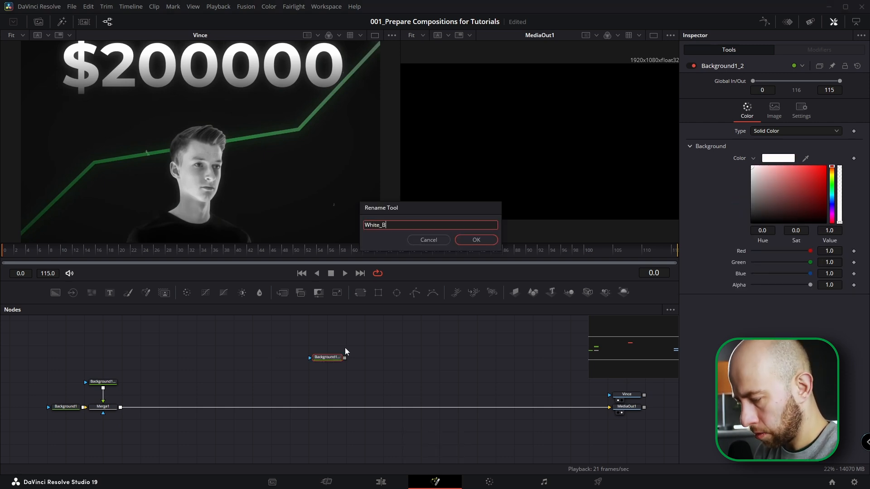
text(G)
key(Return)
Merge White_BG over the output of Merge1 and turn on the guides in the MediaOut1 viewer
drag(344, 358, 123, 407)
drag(399, 181, 359, 177)
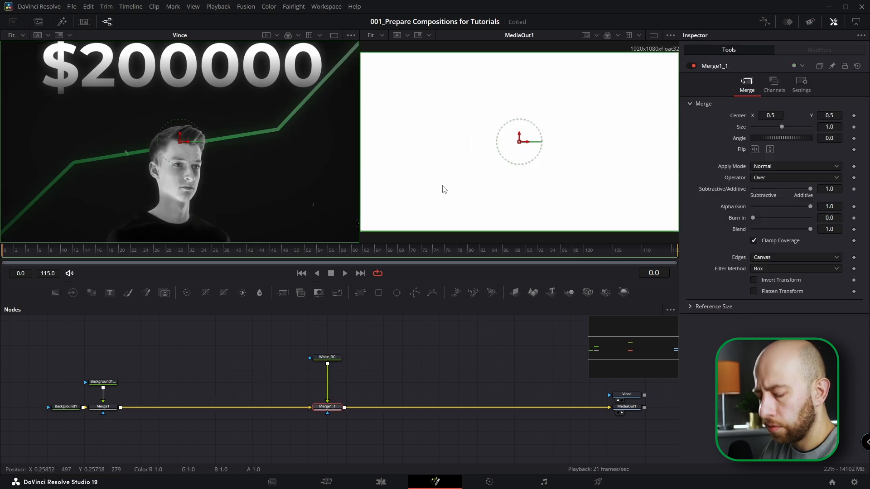
key(ctrl+g)
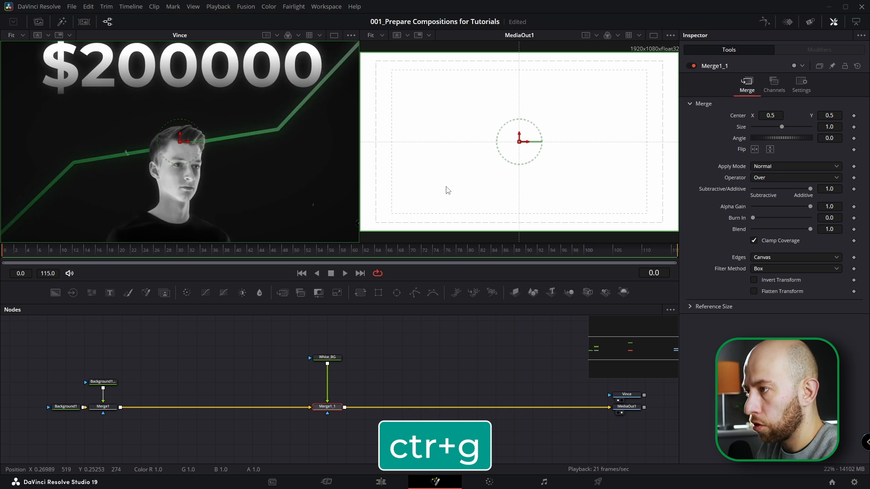
Mask White_BG with an ellipse, turn off its Solid option and set the border width to 0.0037
click(330, 358)
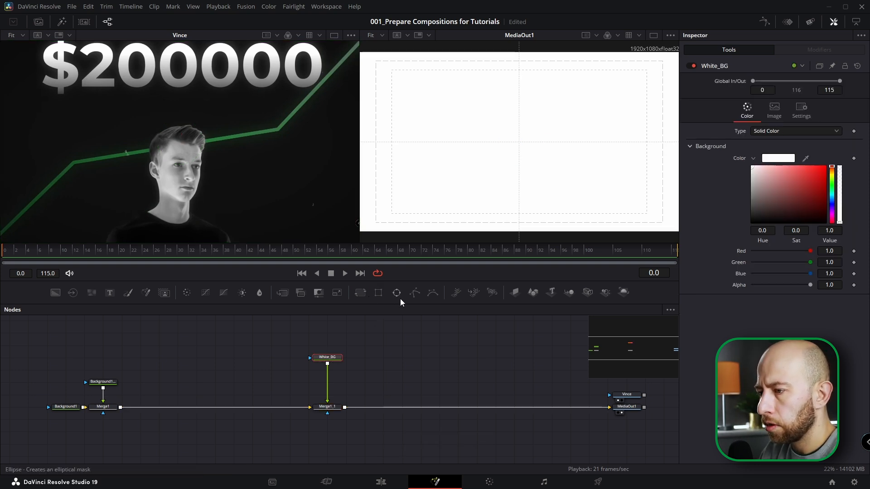
click(397, 293)
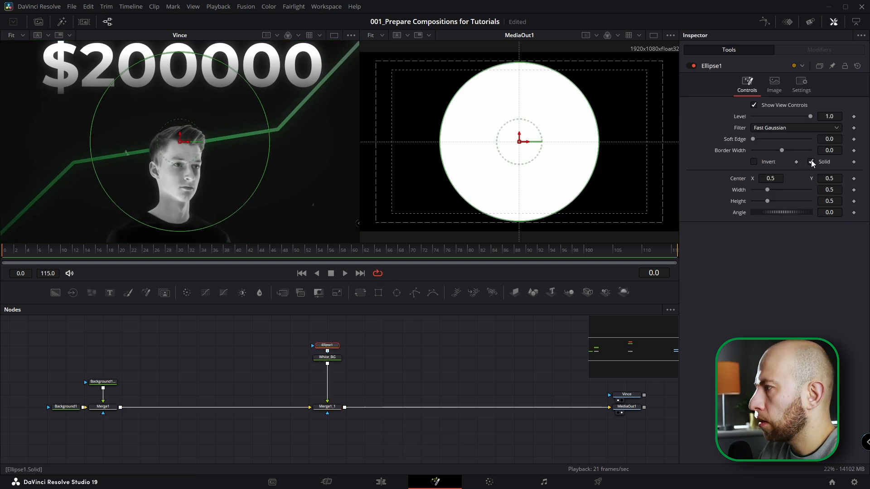
click(811, 161)
drag(830, 150, 842, 151)
Link the ellipse's Height to its Width, then fit it to the reference circle with width about 0.239 and center X about 0.303
click(834, 235)
text(=)
key(Return)
drag(739, 228, 738, 225)
drag(831, 224, 801, 225)
drag(187, 140, 115, 140)
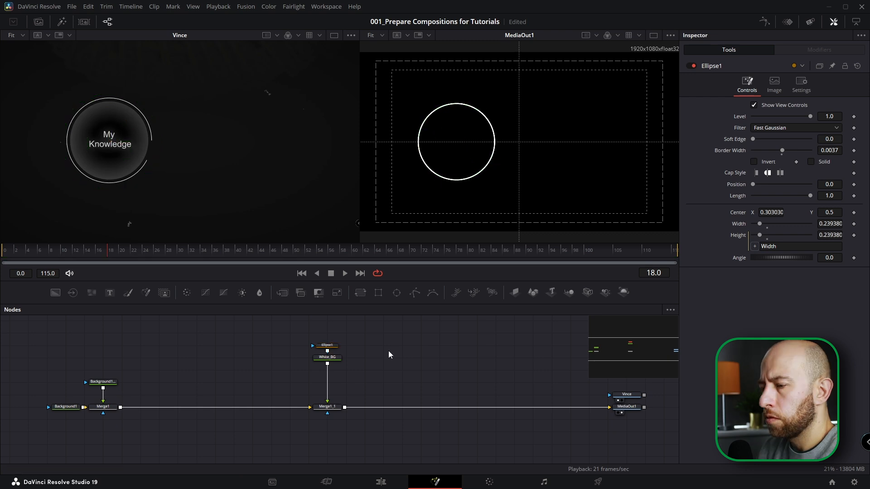
Hide the ellipse's view controls and thin its border width to 0.0011
drag(388, 354, 374, 357)
click(314, 350)
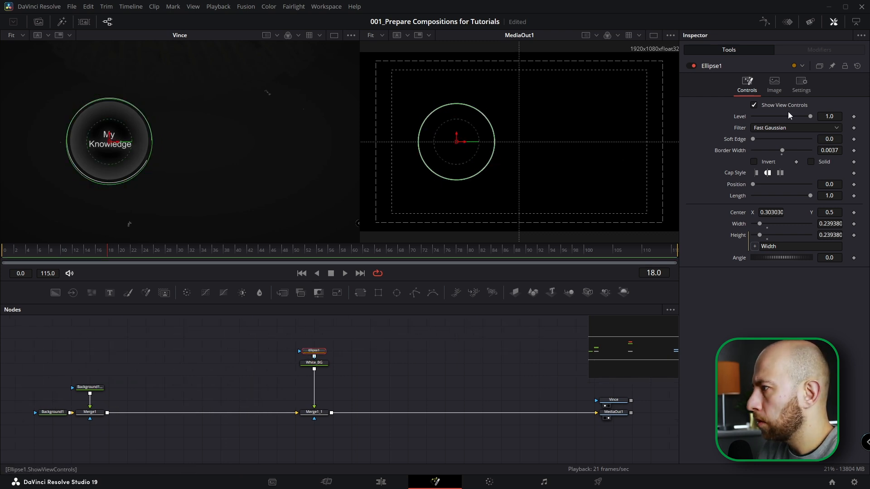
click(754, 105)
drag(831, 150, 821, 150)
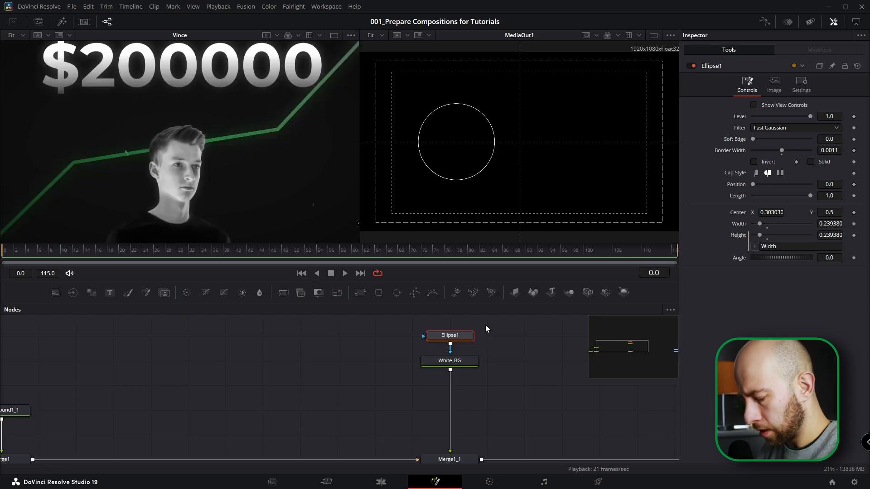
Rename the ellipse mask node Outline1
key(F2)
text(Outline1)
key(Return)
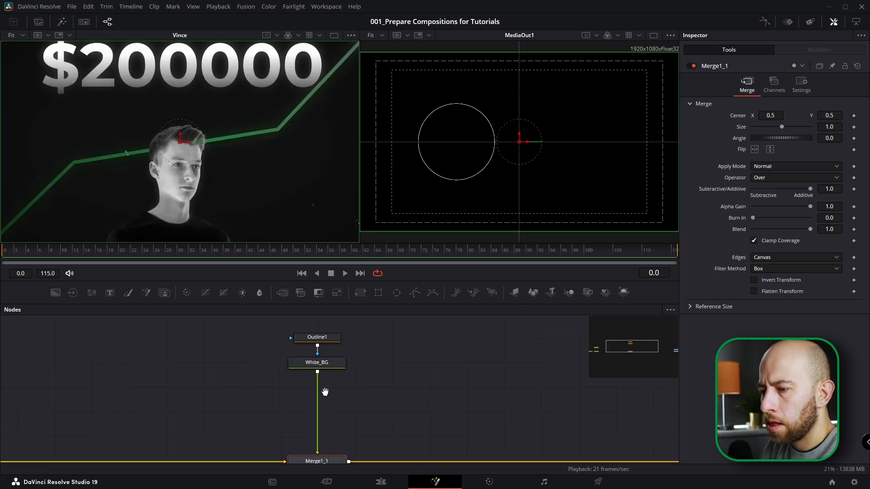
Duplicate Outline1 as an unconnected node and rename the copy Outline2
click(325, 339)
key(ctrl+c)
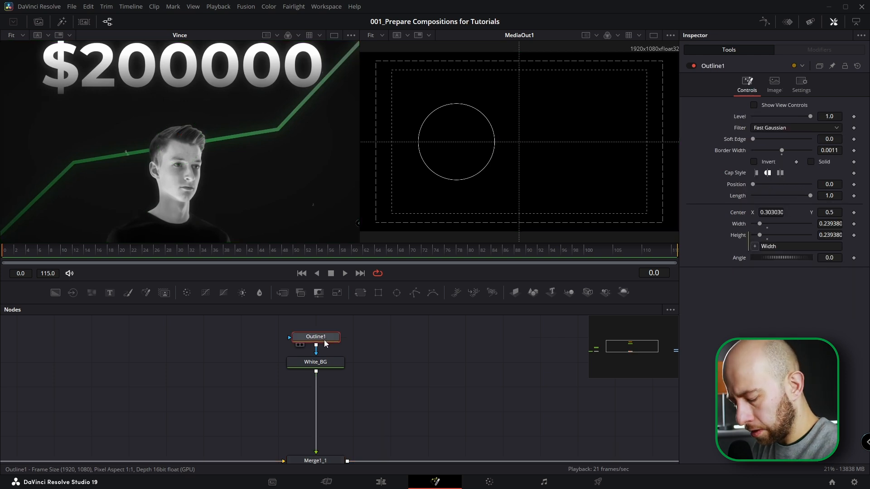
click(408, 344)
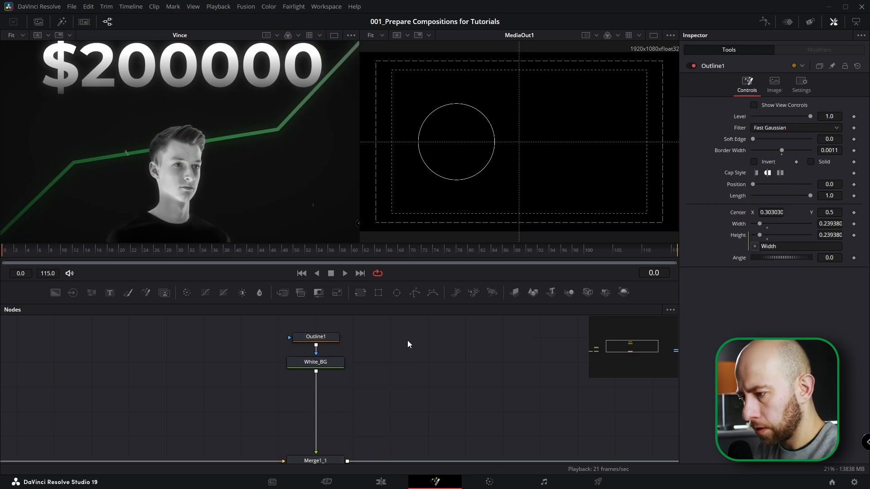
key(ctrl+v)
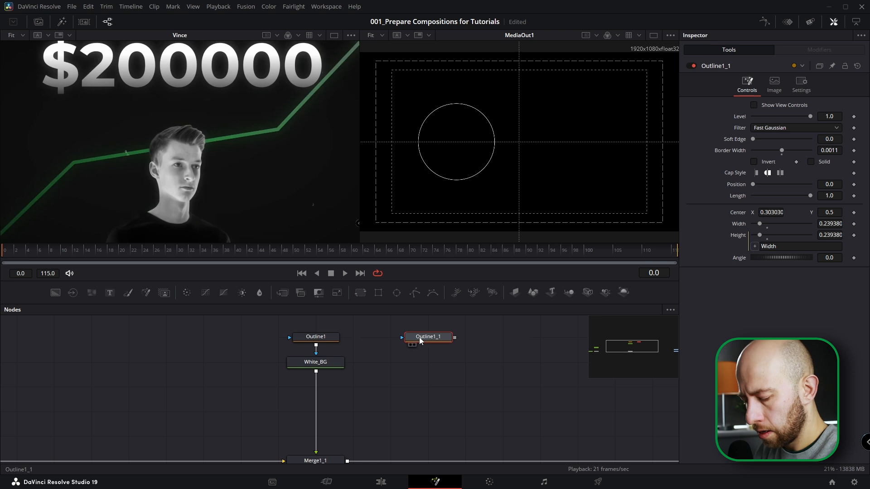
key(F2)
key(Right)
key(BackSpace)
key(BackSpace)
key(BackSpace)
text(2)
key(Return)
Duplicate White_BG, mask the copy with Outline2, merge it after Merge1_1 and space both outline nodes above their backgrounds
click(325, 361)
key(ctrl+c)
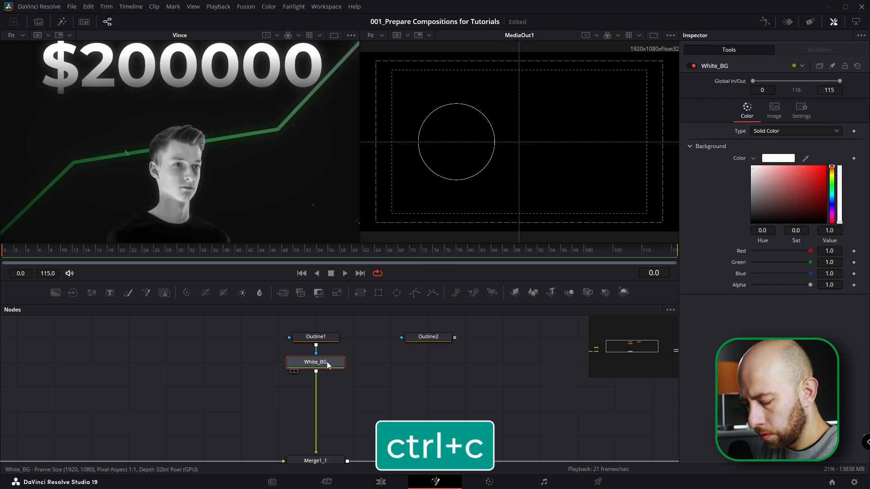
click(427, 364)
key(ctrl+v)
drag(455, 338, 346, 445)
scroll(361, 404, down, 3)
drag(412, 395, 338, 401)
drag(317, 333, 399, 368)
drag(395, 363, 394, 351)
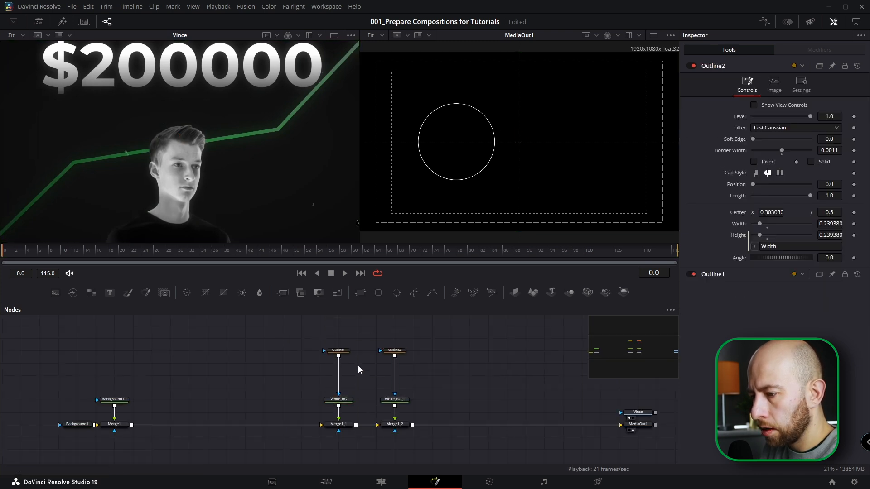
Paste an instance of Outline1 between Outline1 and White_BG
scroll(340, 358, up, 3)
click(348, 349)
key(ctrl+c)
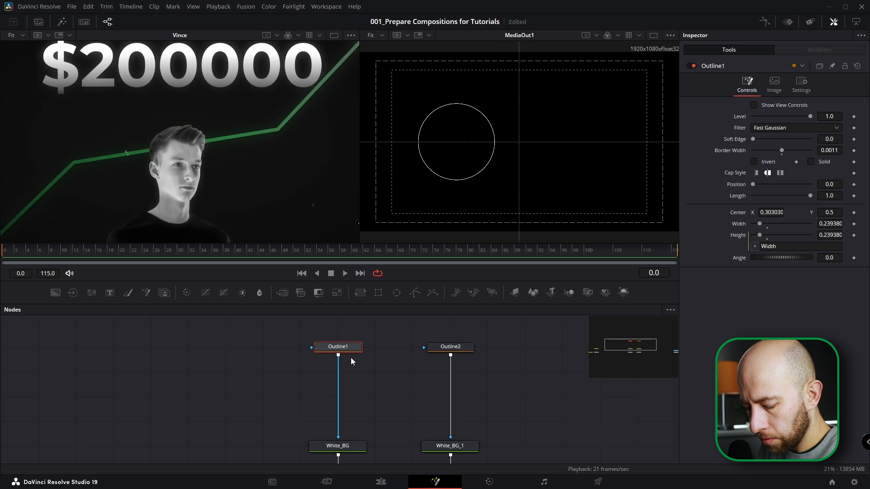
key(ctrl+shift+v)
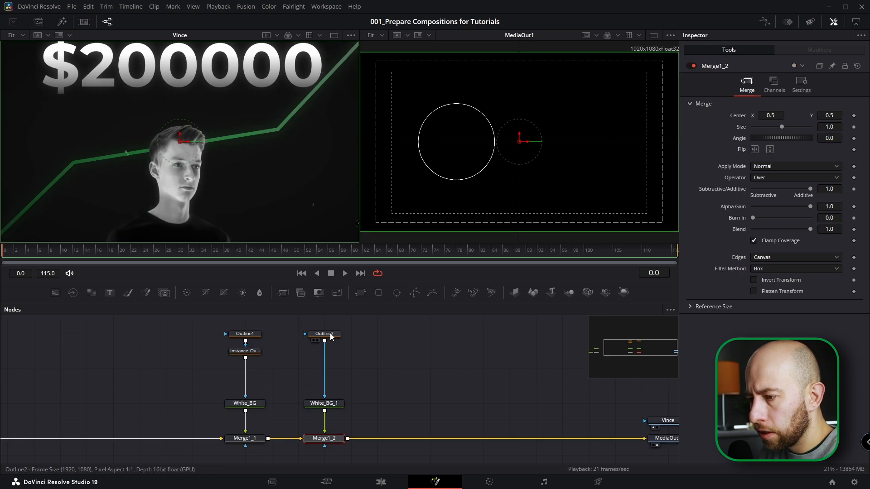
Paste an instance of Outline2 between Outline2 and White_BG_1, and align it with the instance of Outline1
click(326, 334)
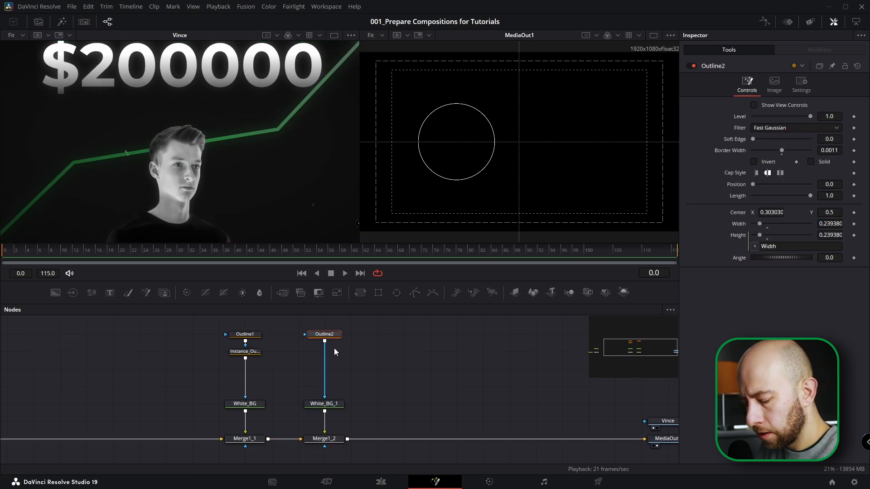
mouse_move(338, 340)
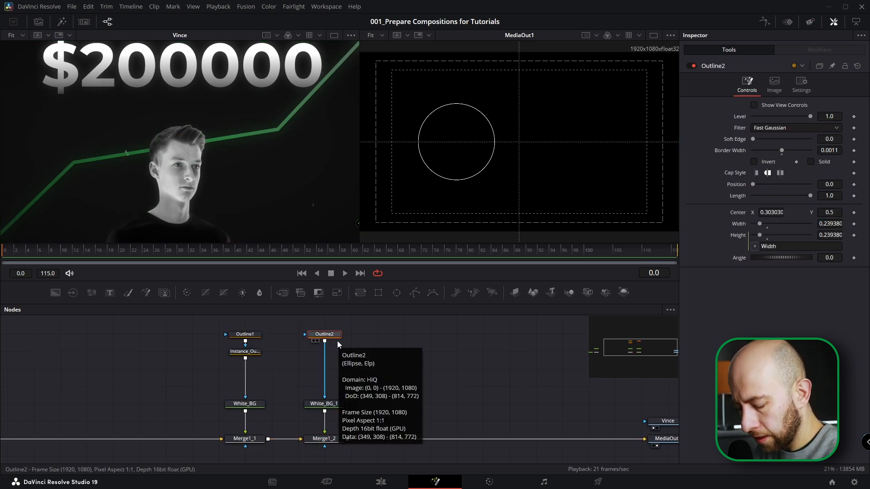
key(ctrl+c)
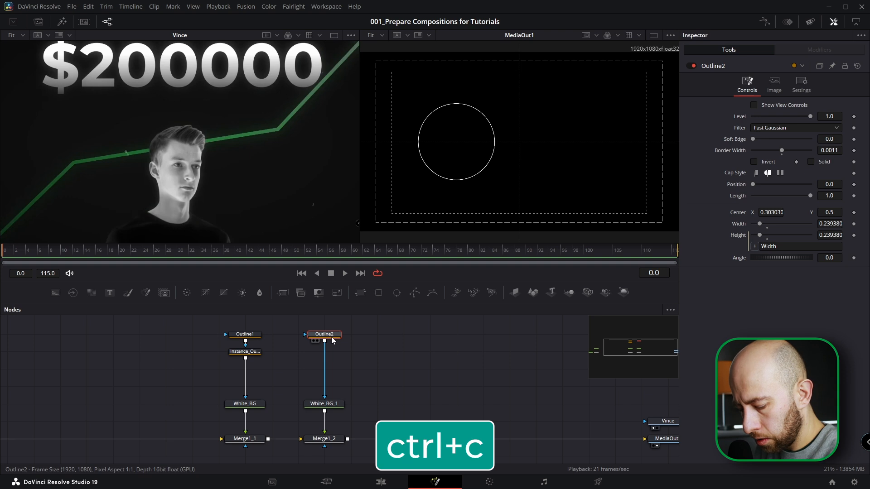
key(ctrl+shift+v)
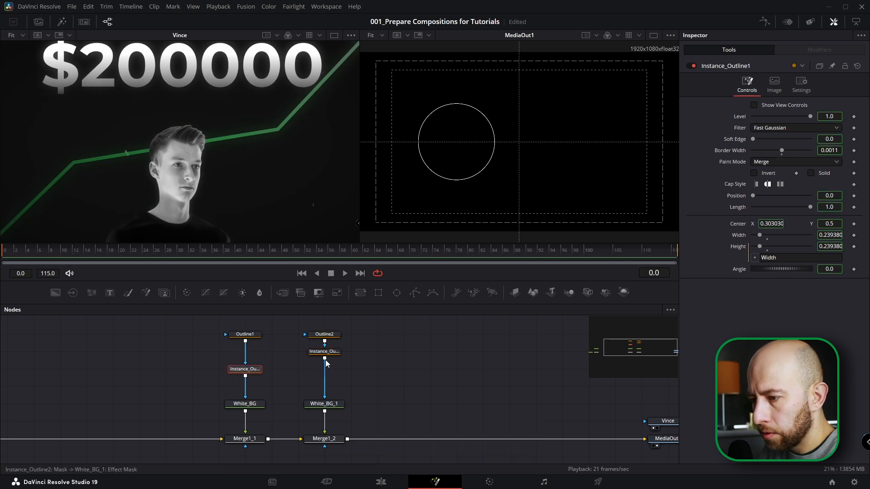
drag(325, 352, 324, 369)
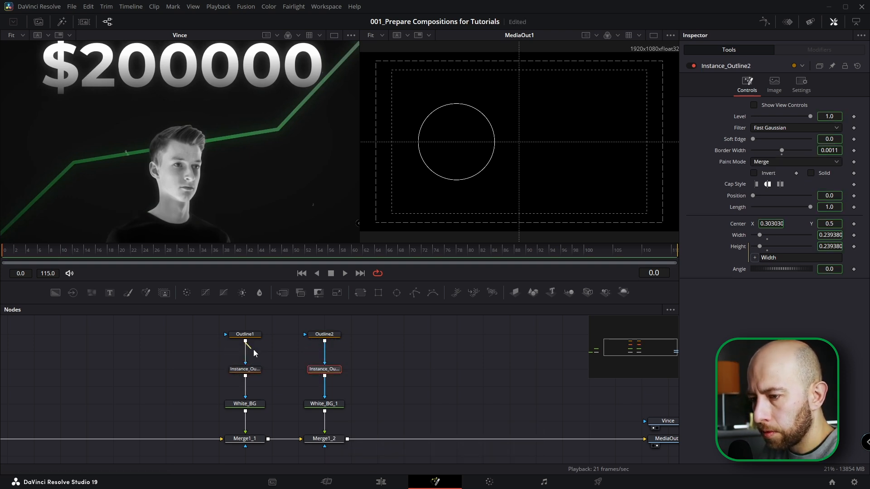
Connect Outline1 to Outline2's effect mask and set the paint mode of Outline1's instance to Minimum
drag(273, 340, 305, 336)
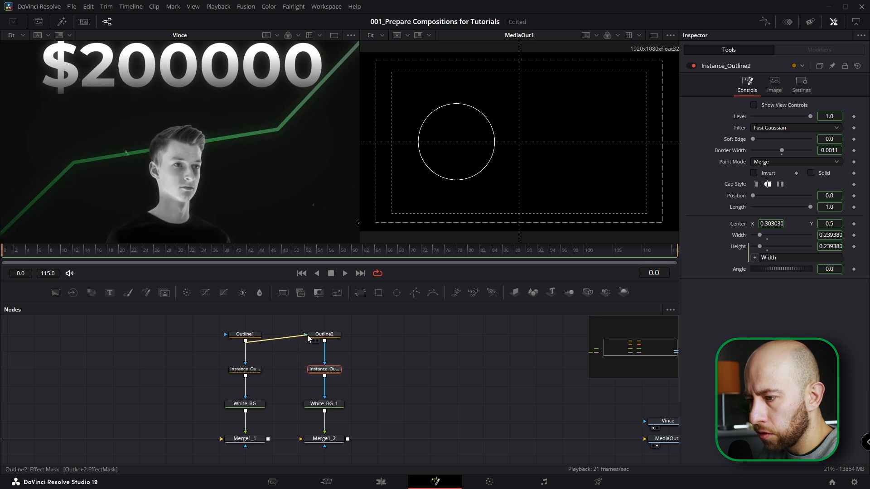
drag(308, 335, 309, 336)
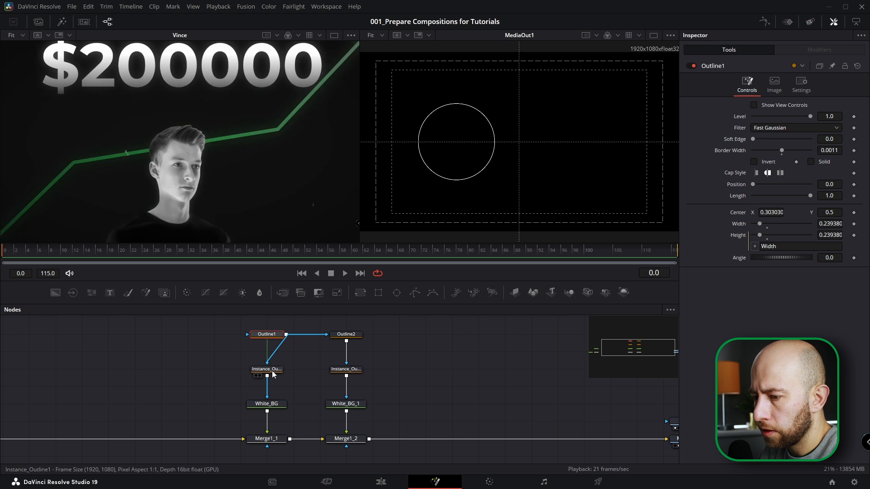
click(268, 369)
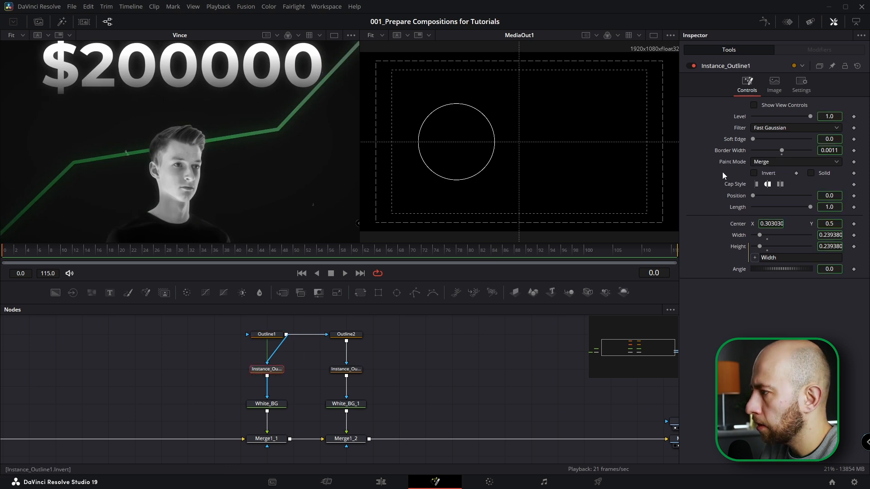
click(764, 163)
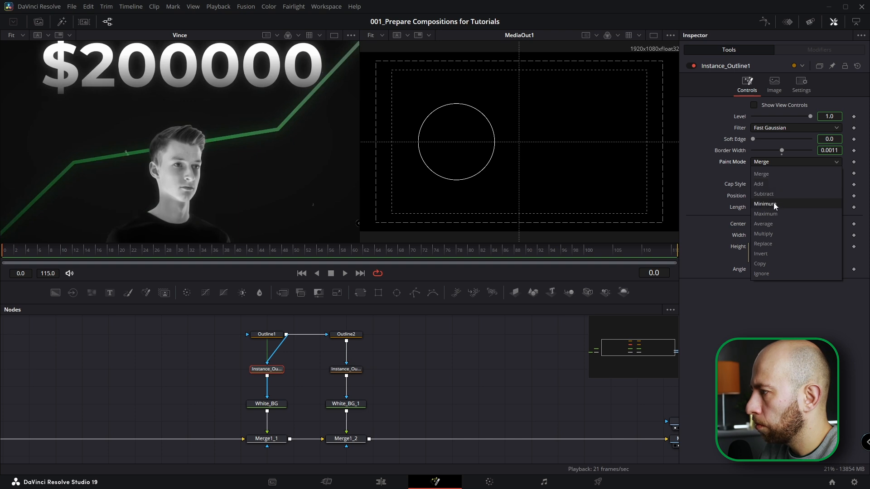
click(773, 203)
Set Outline2's paint mode to Minimum
click(348, 336)
click(761, 162)
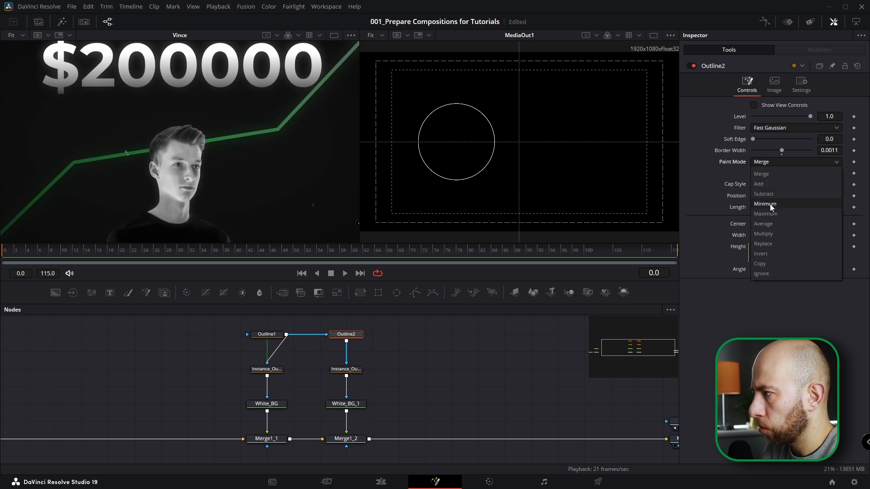
click(771, 204)
Deinstance the paint mode on Instance_Outline2 and set it to Merge
click(352, 371)
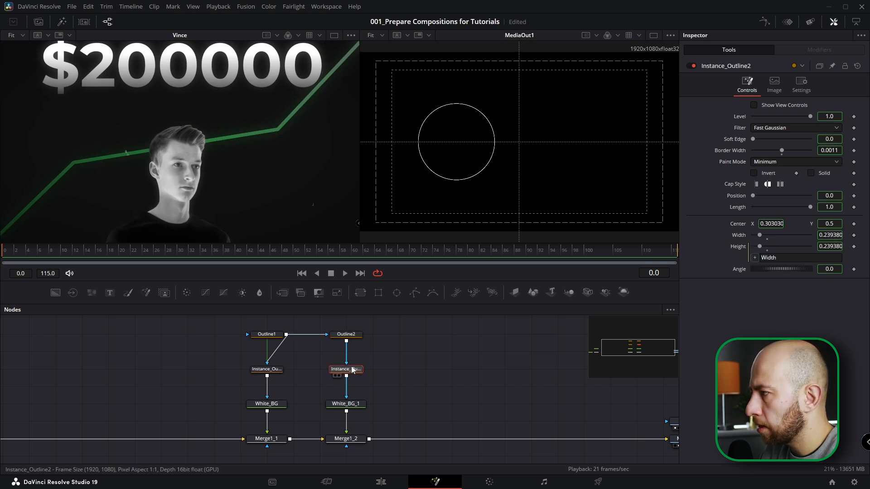
right_click(738, 162)
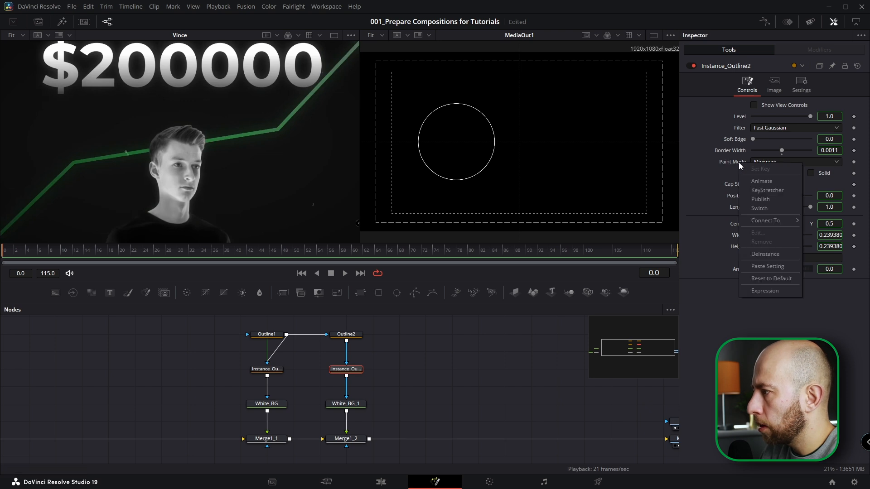
click(766, 253)
click(773, 161)
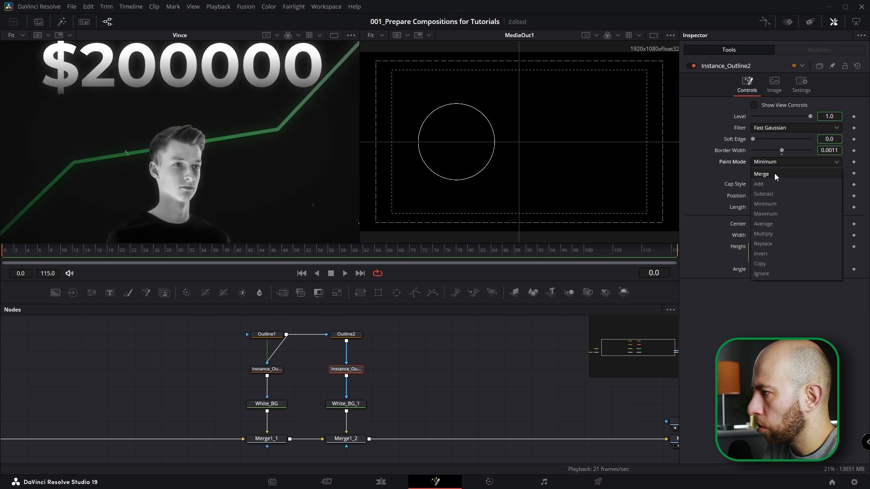
click(770, 174)
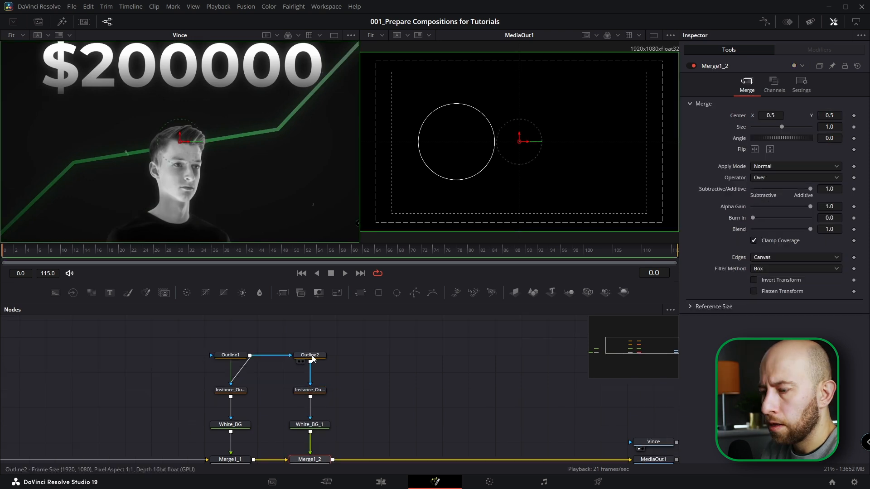
Make Outline2 solid, show its view controls and move its circle horizontally to a center X of about 0.716
click(311, 357)
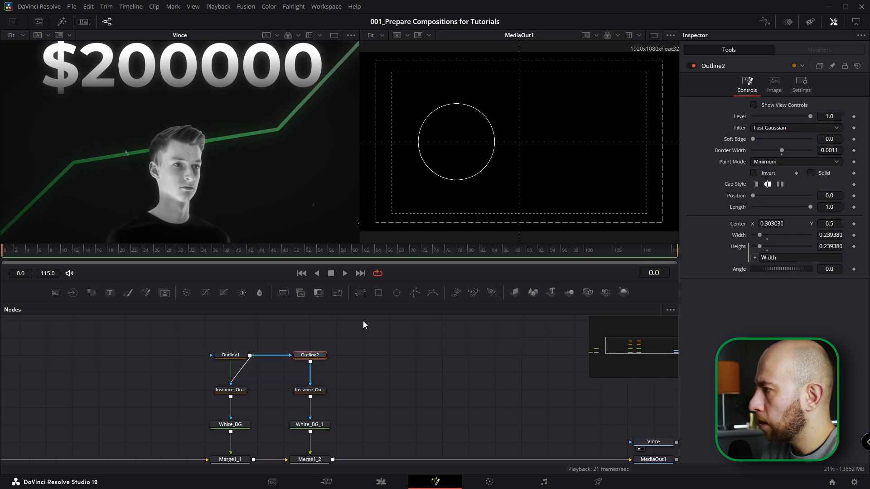
click(811, 173)
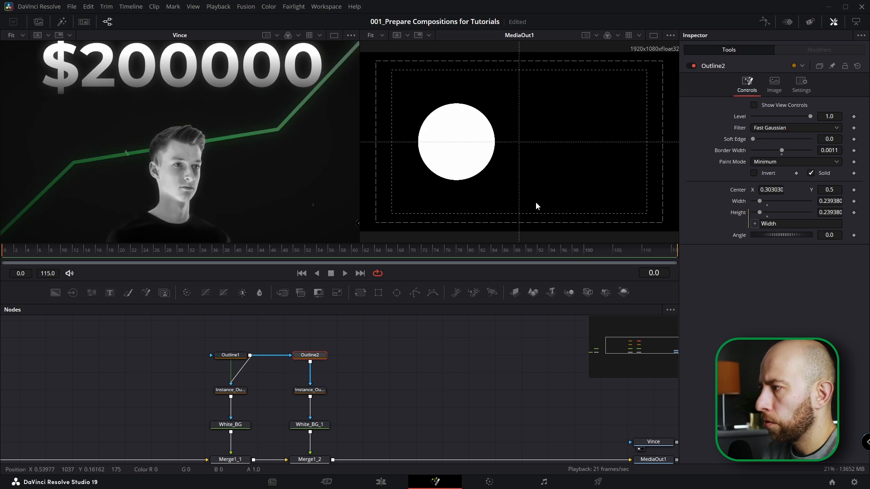
click(754, 105)
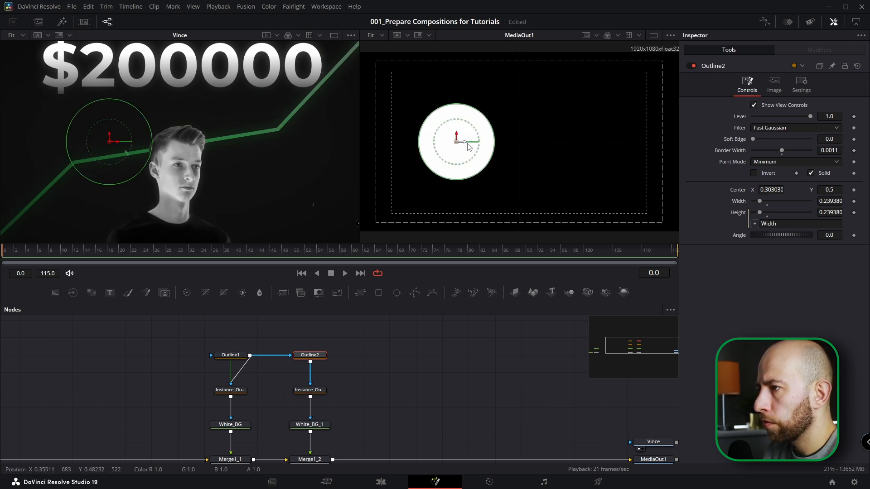
drag(465, 144, 596, 143)
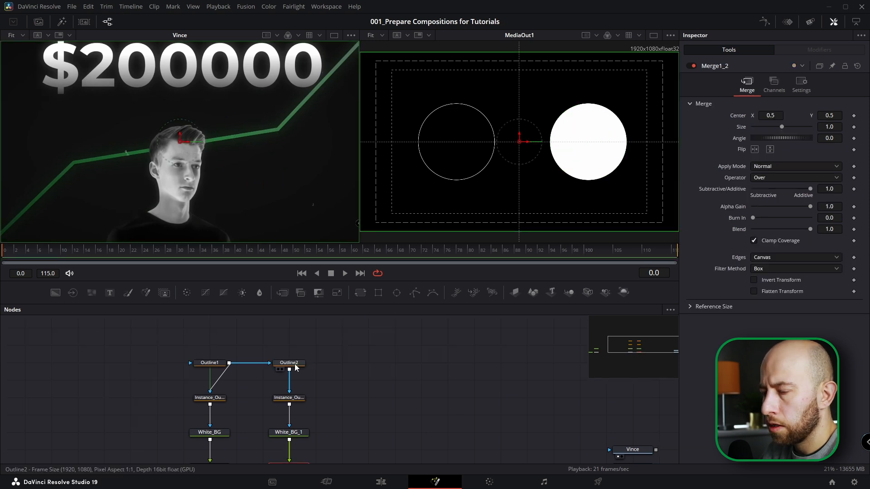
Make Outline1 a solid shape
click(294, 364)
click(211, 363)
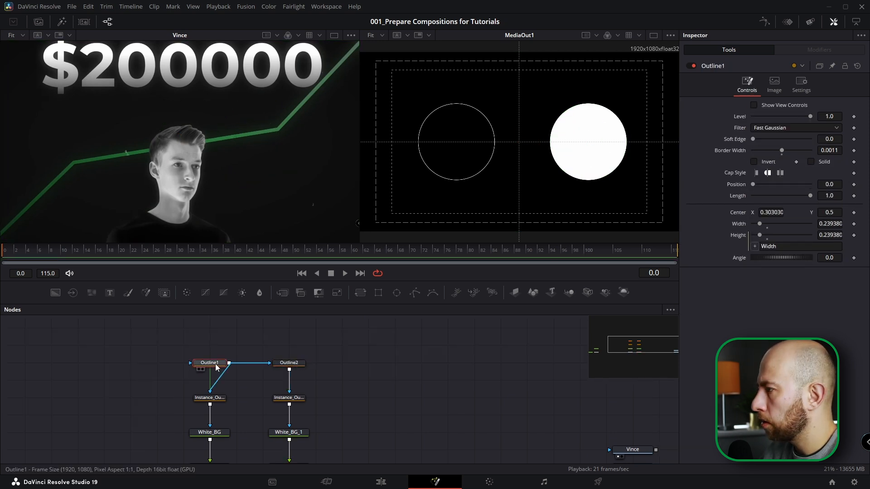
click(811, 162)
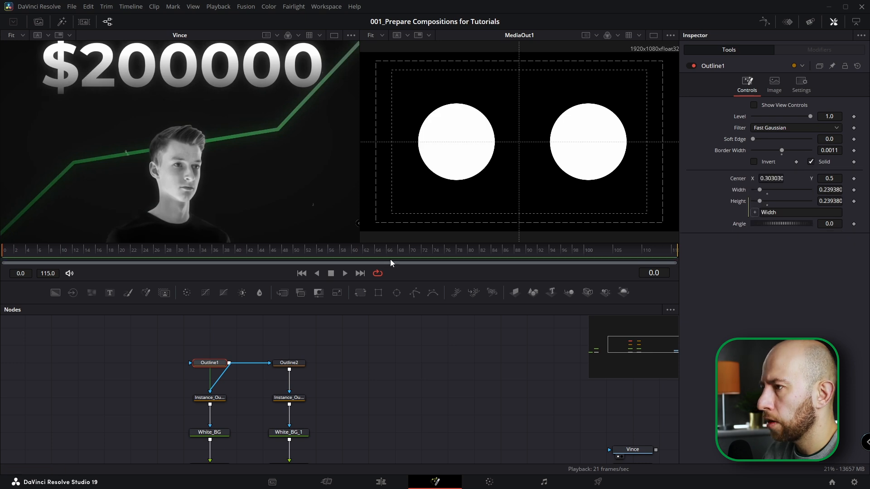
Deinstance the Solid setting on Instance_Outline1 and turn Solid off for it
scroll(235, 370, down, 2)
click(210, 376)
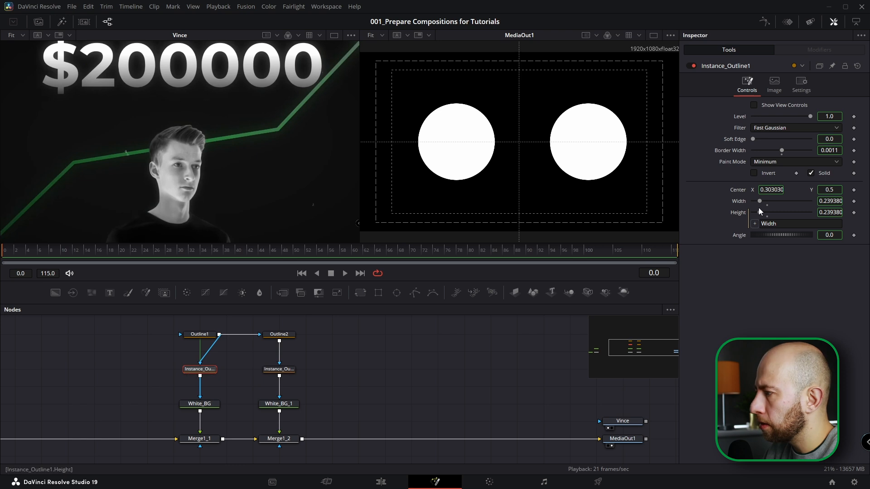
right_click(822, 170)
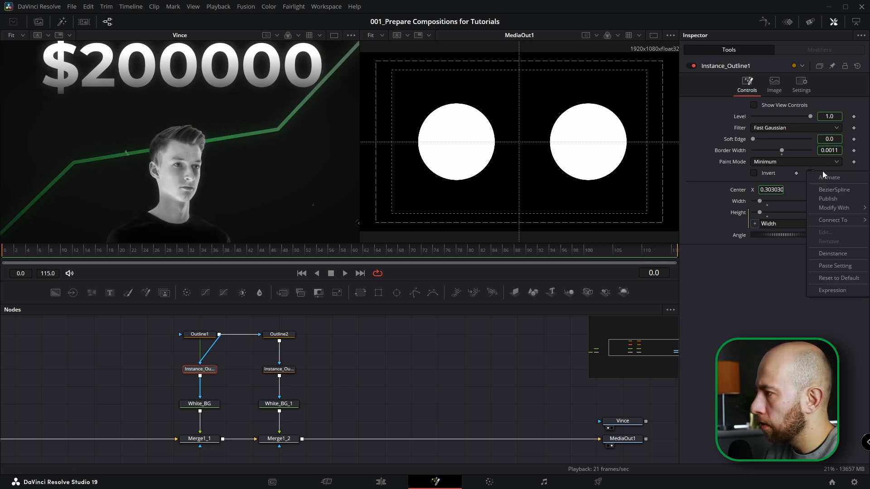
click(842, 257)
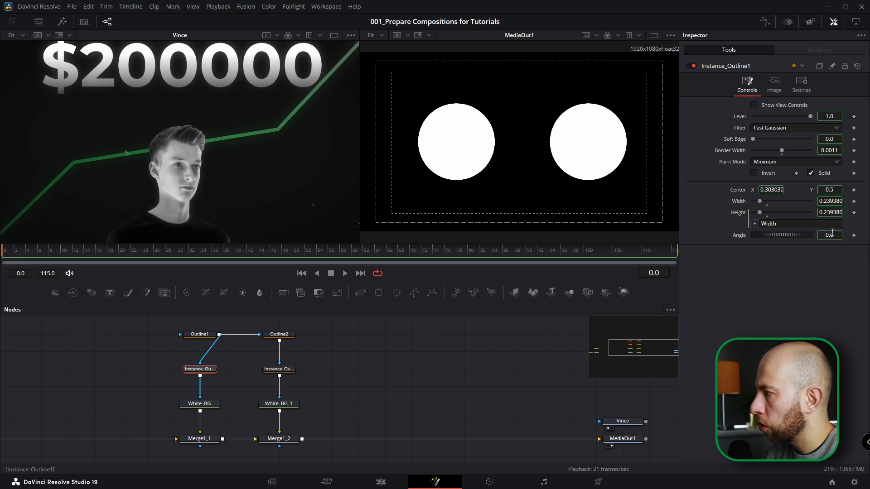
click(811, 173)
Deinstance the Solid setting on Instance_Outline2 and turn Solid off for it
click(279, 369)
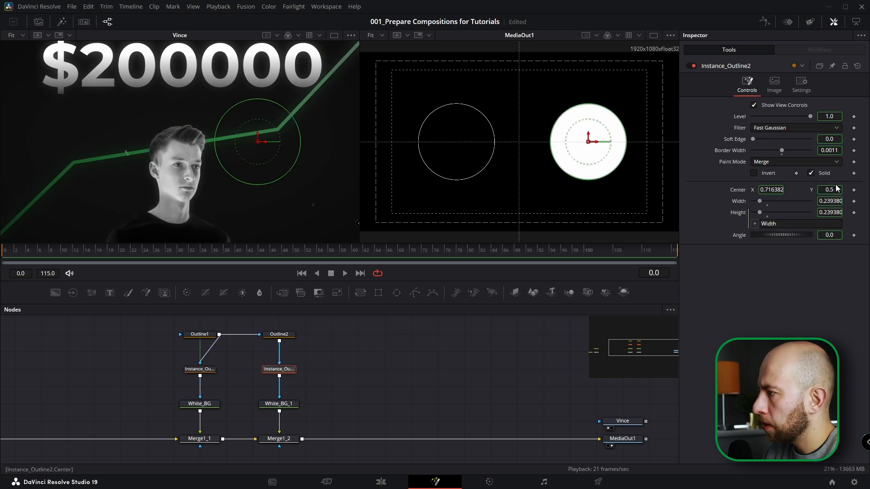
right_click(820, 172)
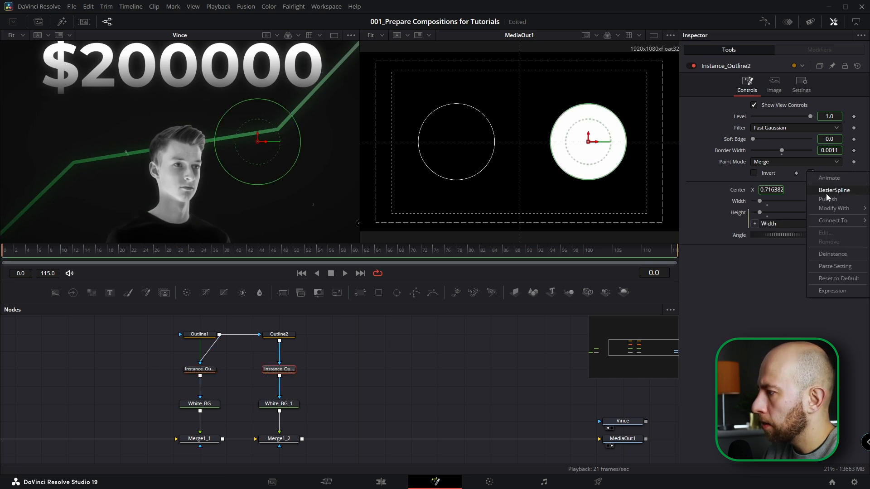
click(825, 260)
click(811, 173)
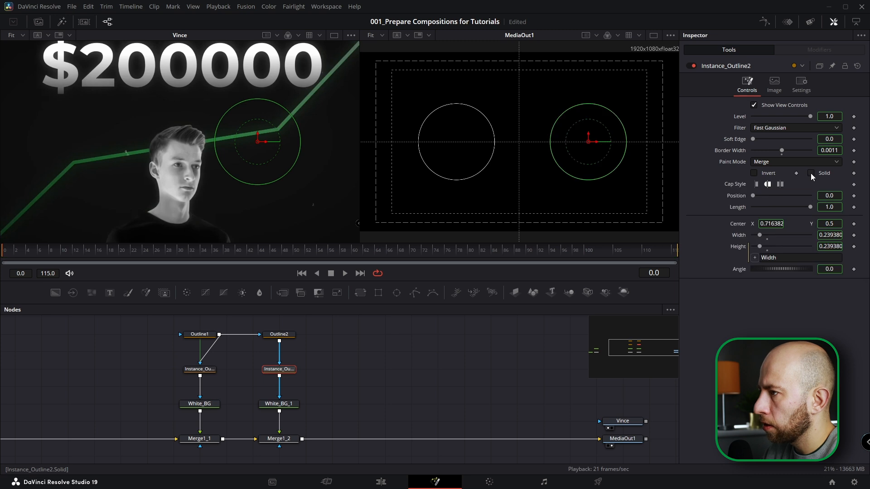
click(308, 345)
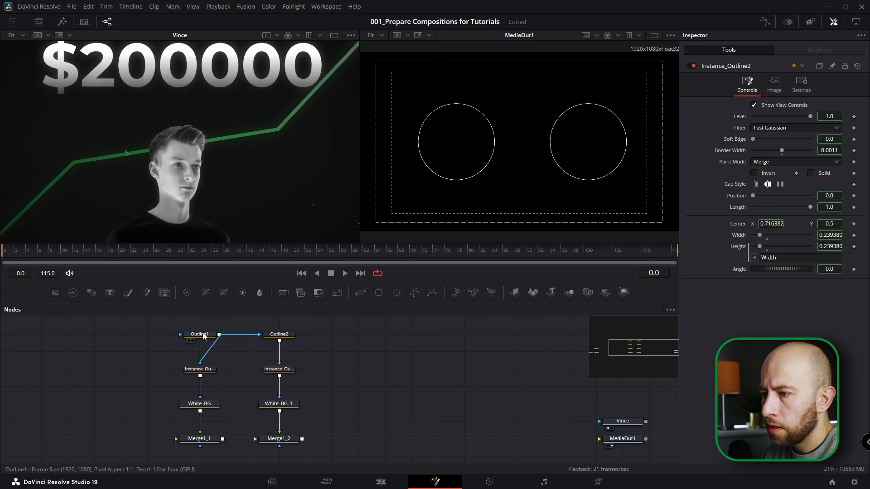
Nudge the Outline2 circle sideways to a center X of about 0.719
click(288, 336)
mouse_move(597, 144)
mouse_down()
mouse_move(506, 144)
mouse_move(597, 146)
mouse_up()
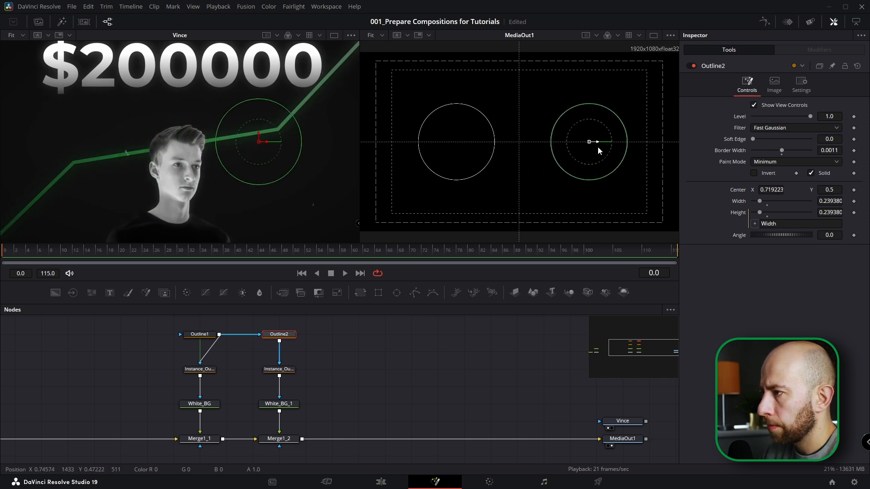
click(414, 363)
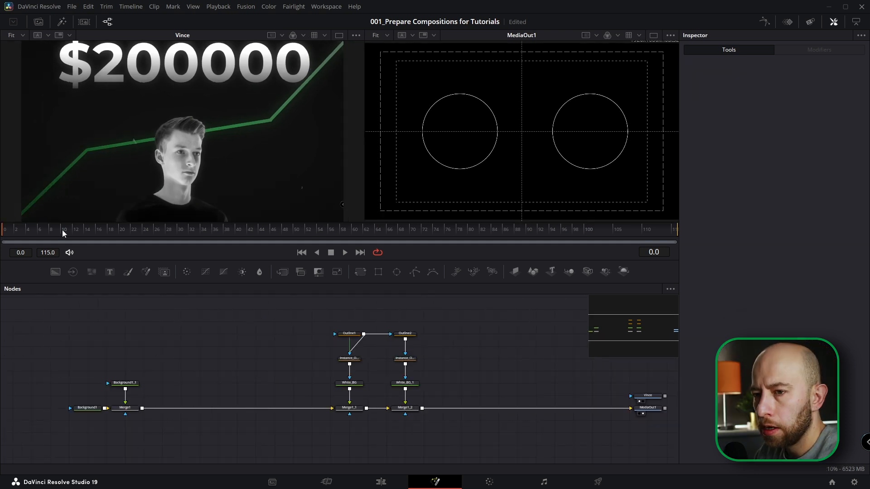
At frame 21, add two Background nodes merged together and merge the pair into the main line between Merge1 and Merge1_1
drag(62, 229, 125, 229)
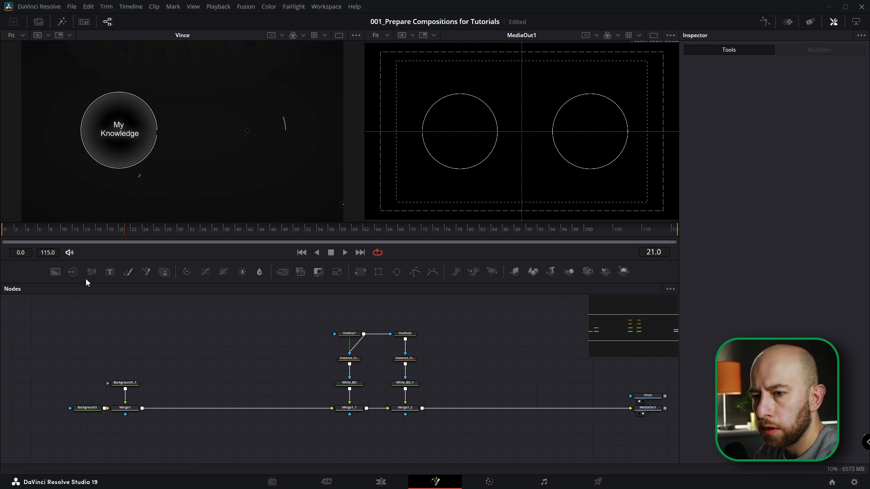
drag(56, 275, 161, 314)
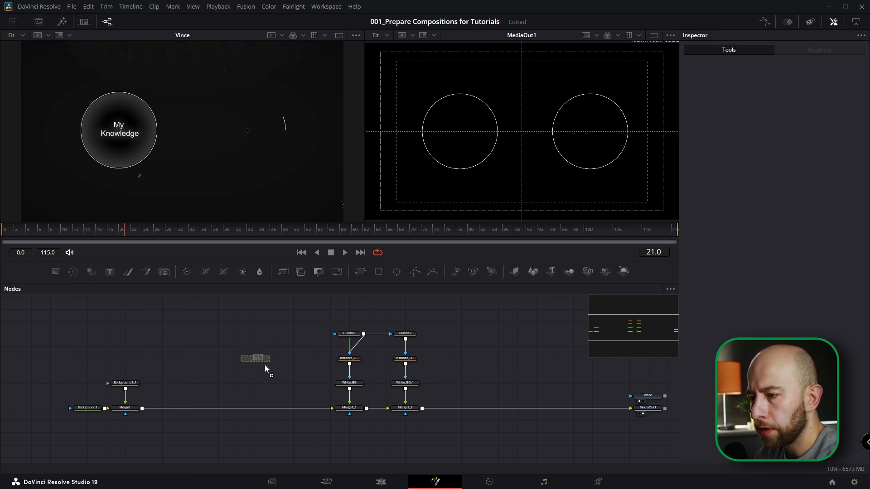
drag(265, 367, 265, 367)
drag(56, 271, 252, 360)
drag(312, 358, 142, 407)
Rename the upper new background node, Background1_3, as Filling
click(297, 334)
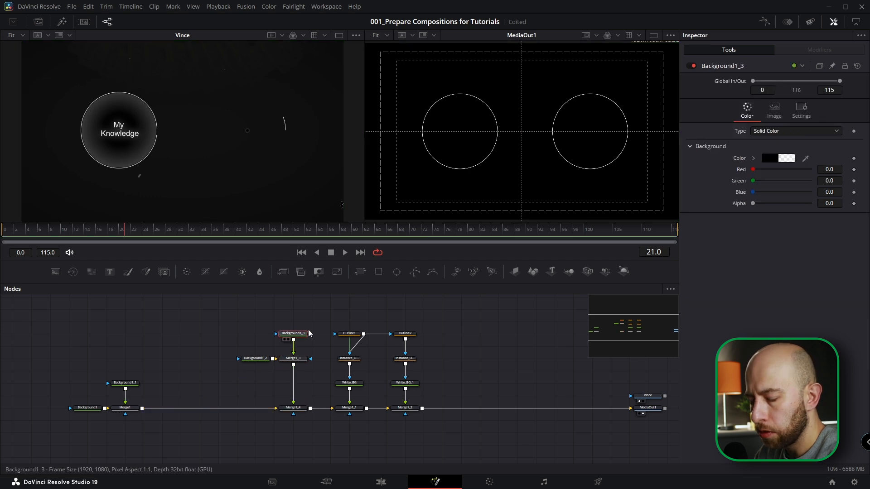
key(F2)
text(Filling)
key(Return)
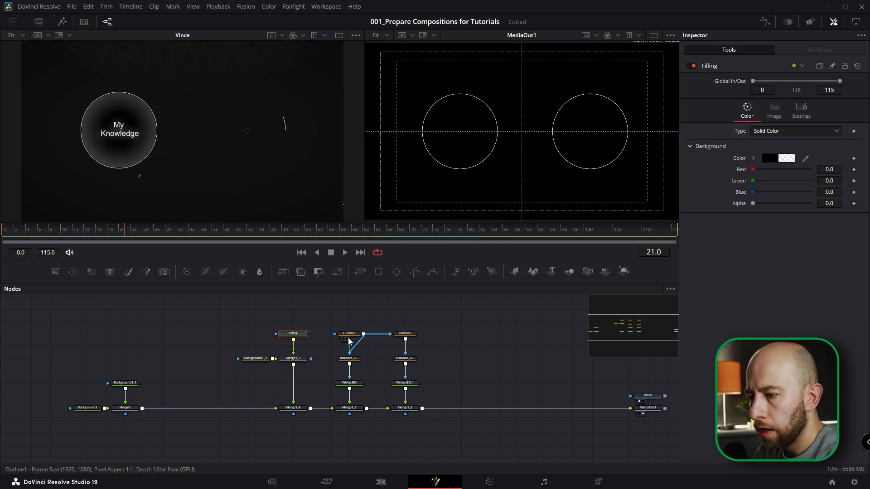
Mask Filling with a pasted copy of Outline1 and give it an opaque grey, about 0.169 RGB, sampled from the reference circle's edge
click(352, 335)
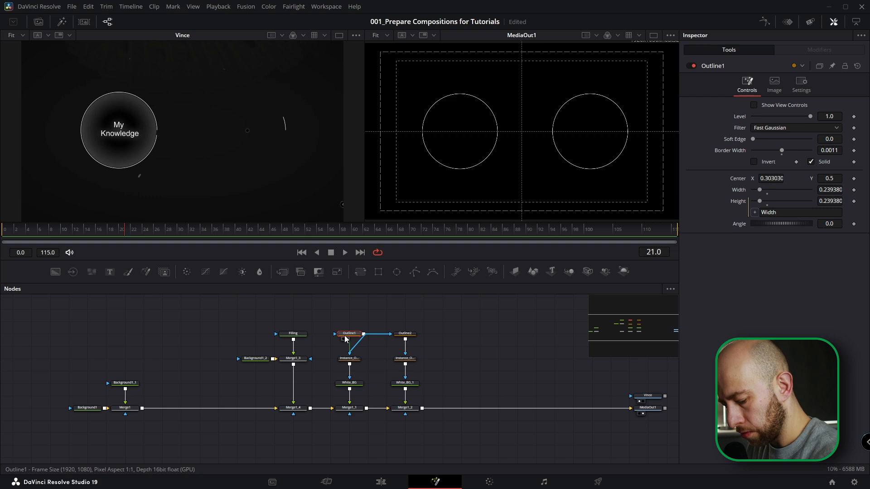
key(ctrl+c)
click(286, 335)
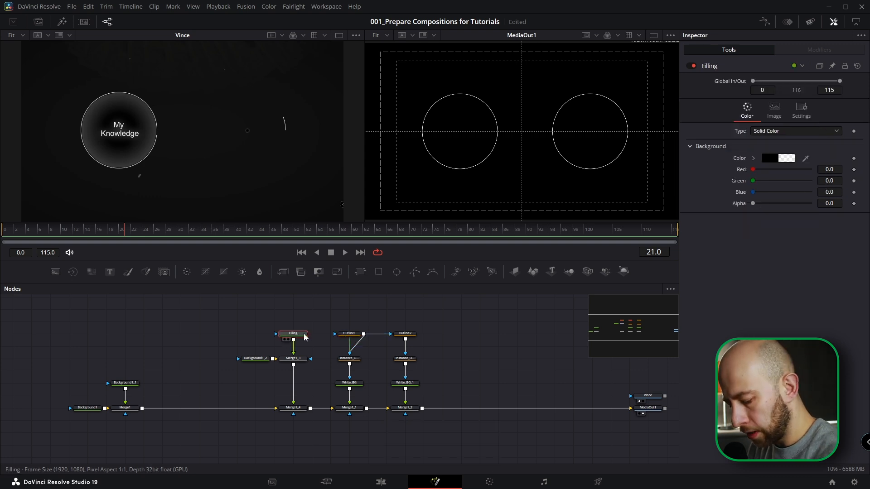
key(ctrl+v)
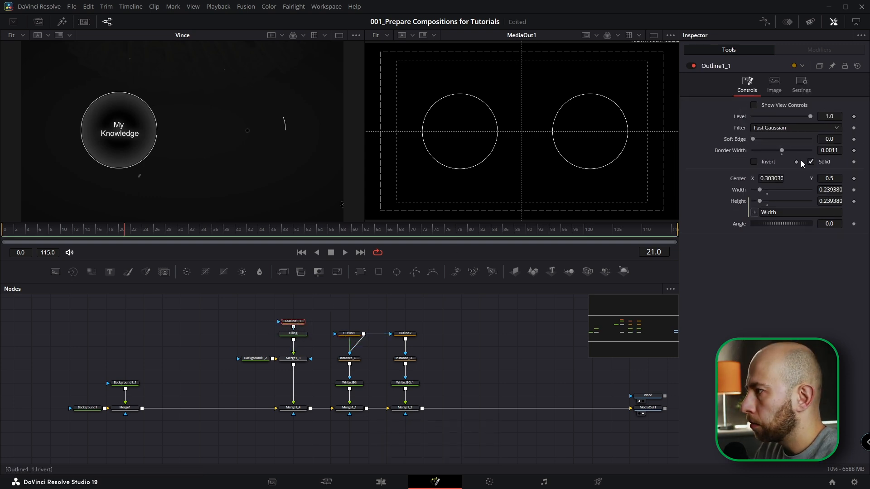
click(303, 334)
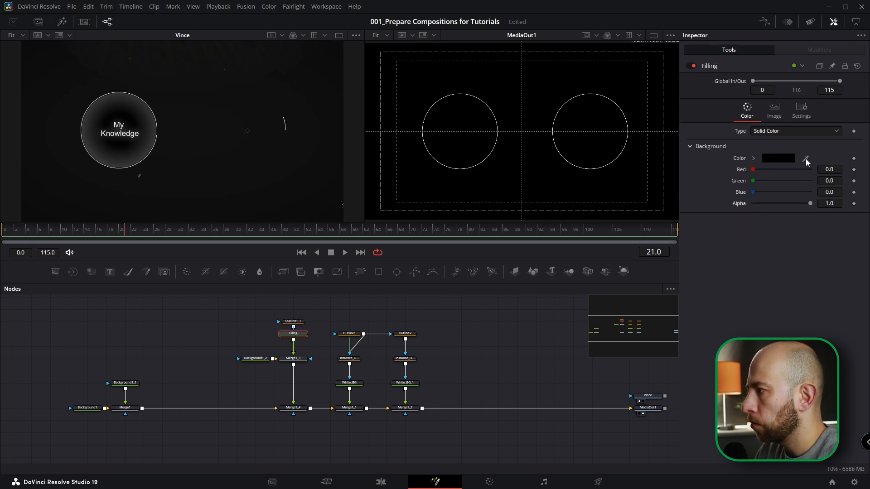
drag(806, 159, 150, 107)
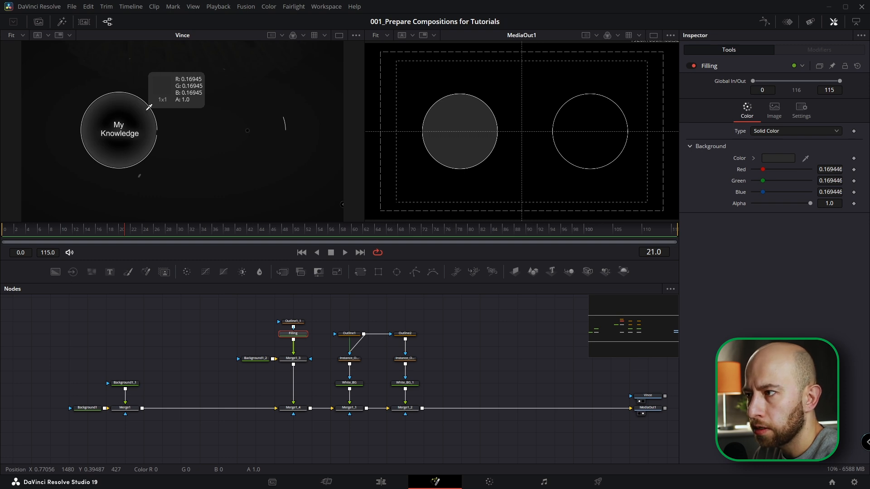
Set the soft edge of Filling's mask, Outline1_1, to about 0.1228 and invert the mask
click(293, 320)
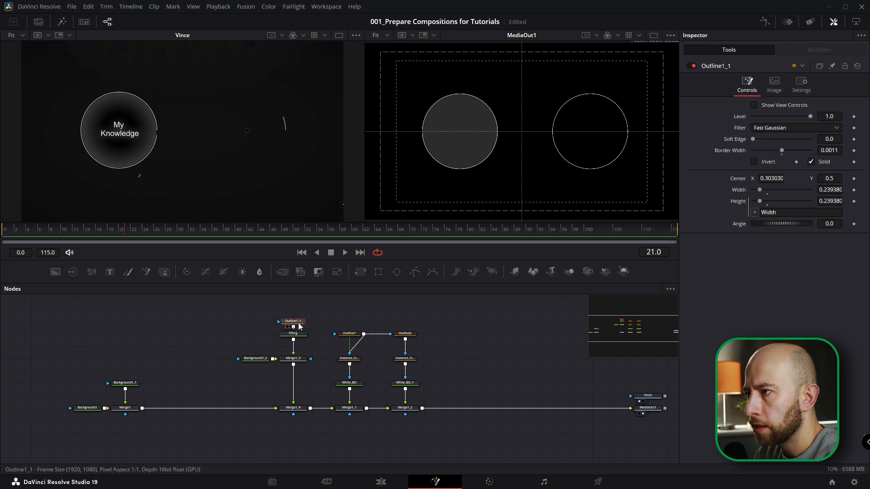
drag(754, 140, 788, 140)
click(755, 162)
scroll(444, 132, up, 3)
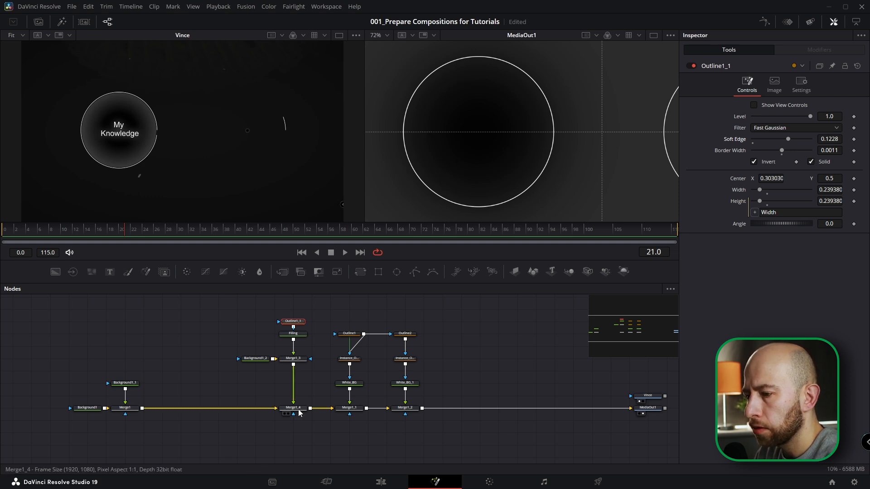
Set the border width of the Outline1_1 mask to about -0.053
drag(782, 152, 775, 155)
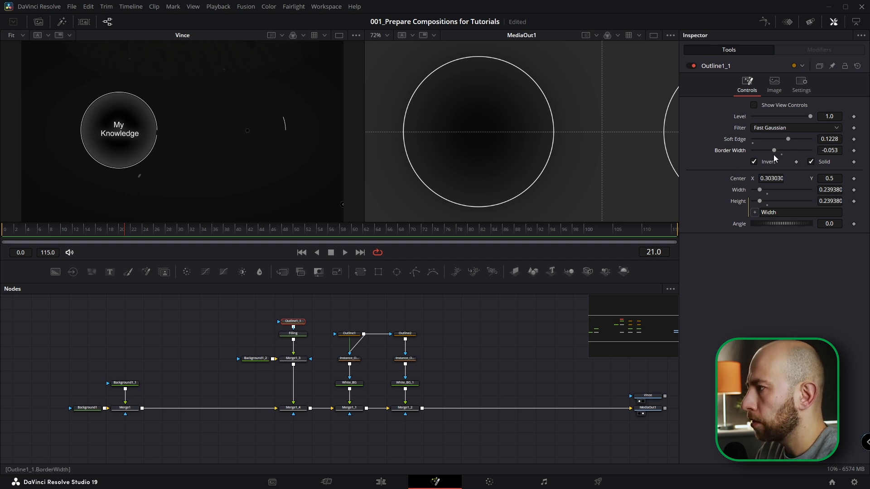
scroll(472, 160, down, 2)
scroll(472, 163, up, 2)
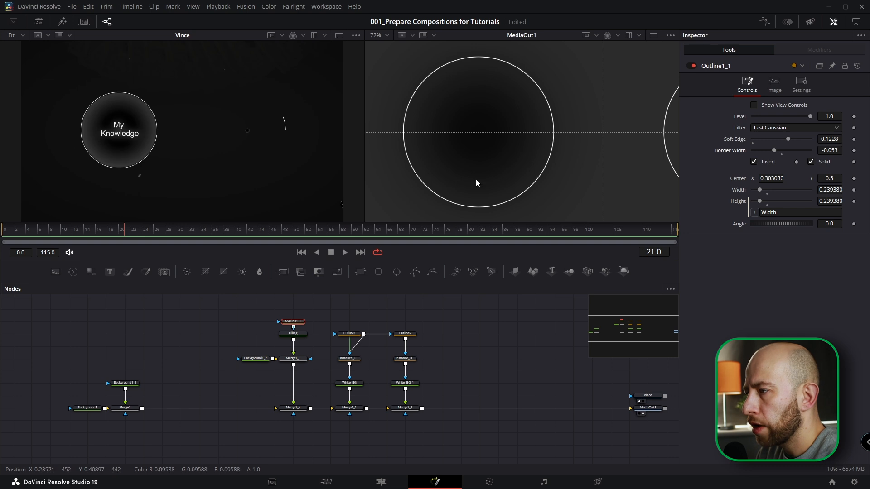
scroll(490, 133, down, 3)
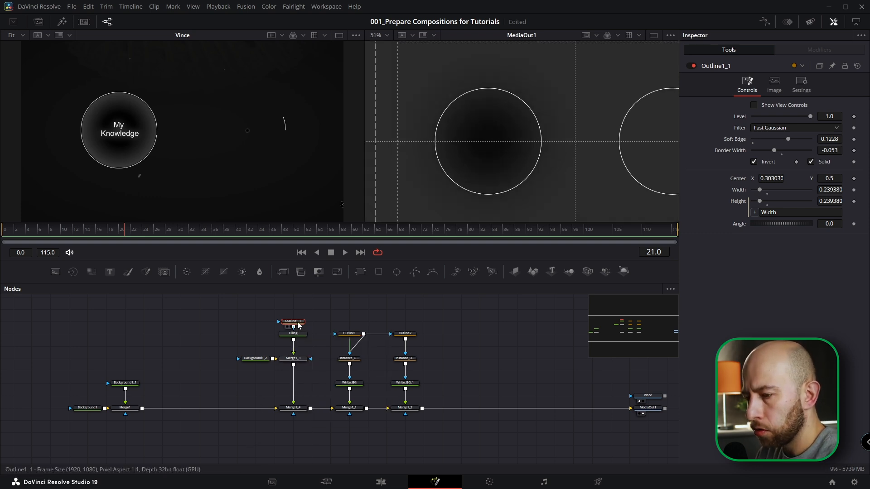
Mask Merge1_3 with a pasted copy of Outline1_1 and place the copy beside the merge node
key(ctrl+c)
click(297, 360)
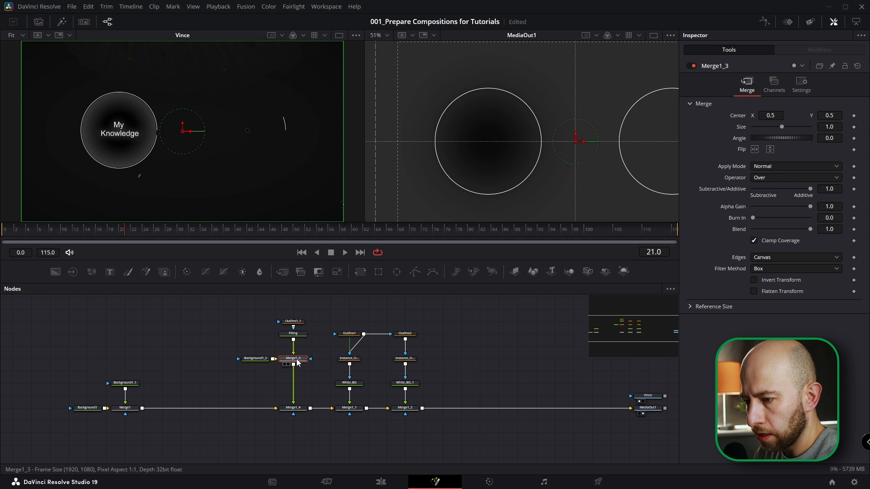
key(ctrl+v)
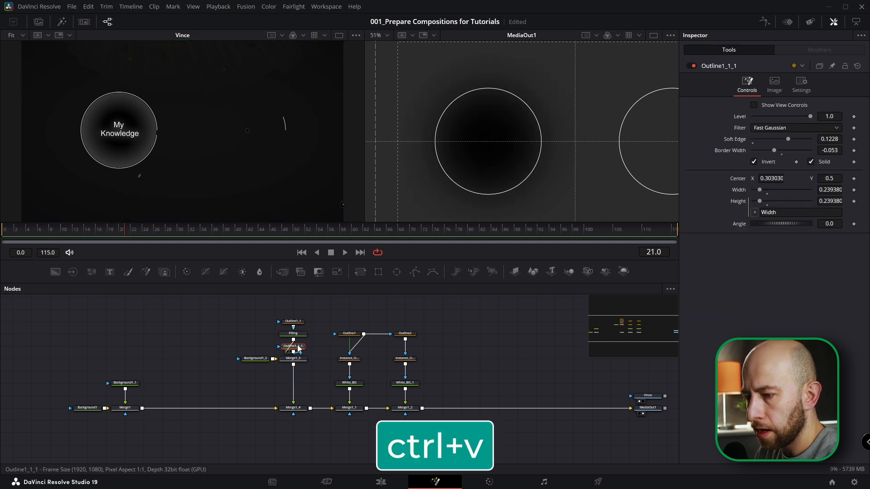
drag(299, 350, 328, 350)
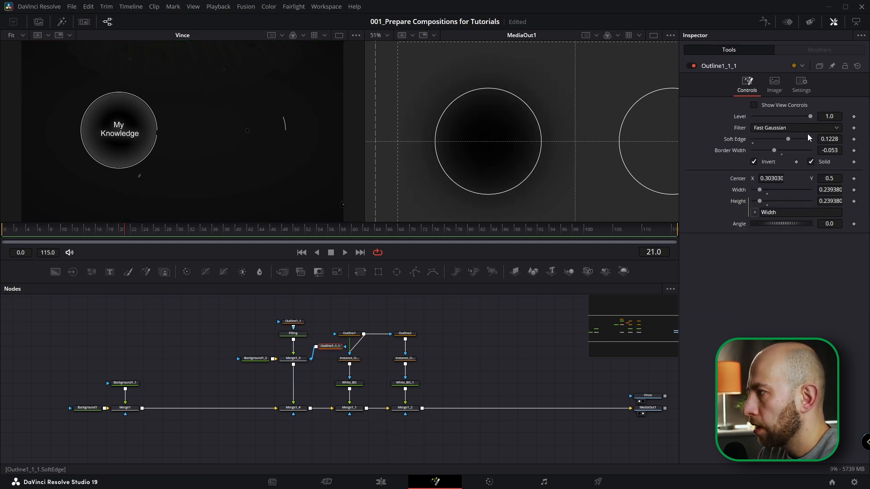
Give the Outline1_1_1 mask a soft edge of 0, turn off its inversion and reset its border width to 0
drag(788, 140, 738, 136)
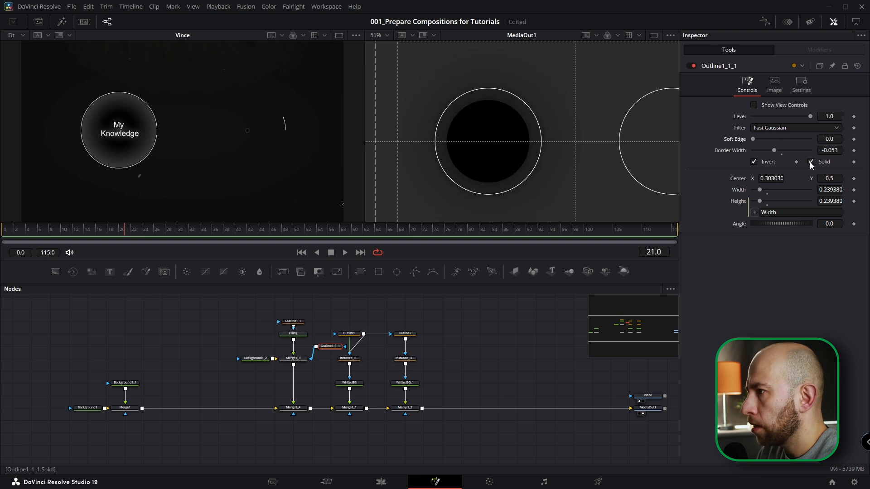
click(754, 162)
drag(830, 150, 843, 150)
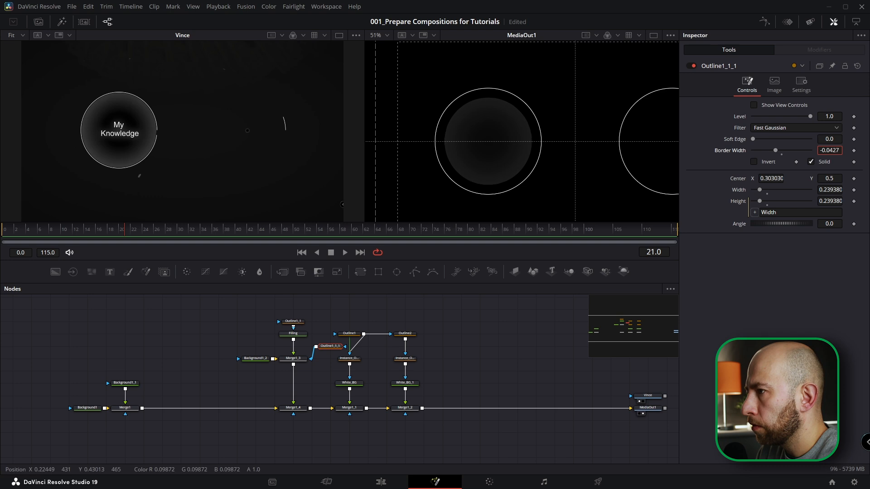
click(782, 155)
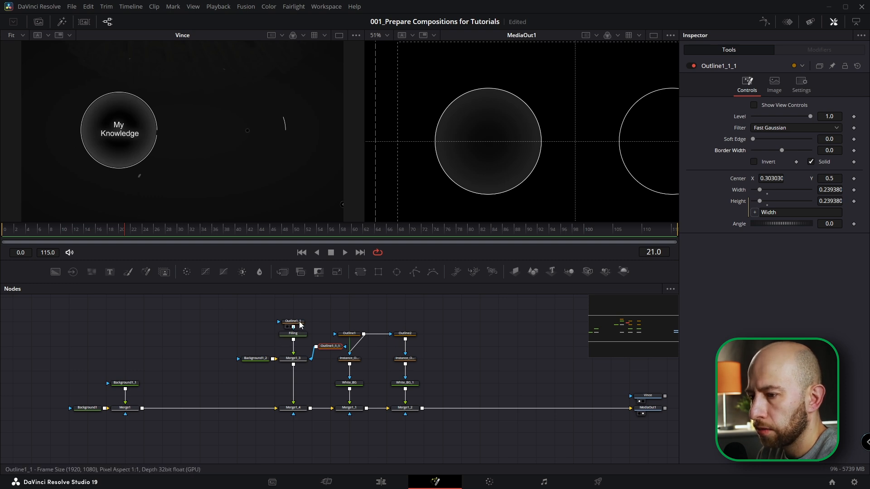
Match Outline1_1's gradient to the reference with soft edge about 0.0394, width about 0.2094 and border width about -0.053
click(297, 322)
drag(182, 214, 318, 140)
scroll(317, 138, up, 3)
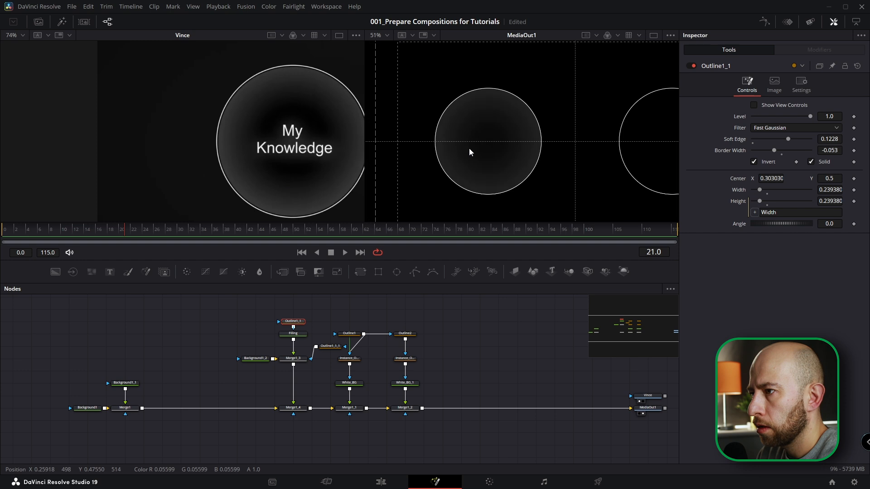
scroll(472, 151, up, 3)
scroll(455, 162, down, 2)
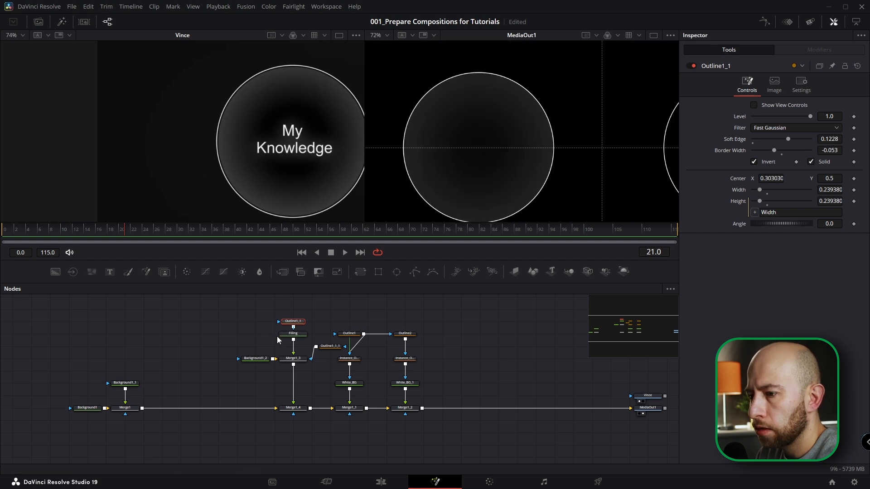
scroll(296, 324, up, 2)
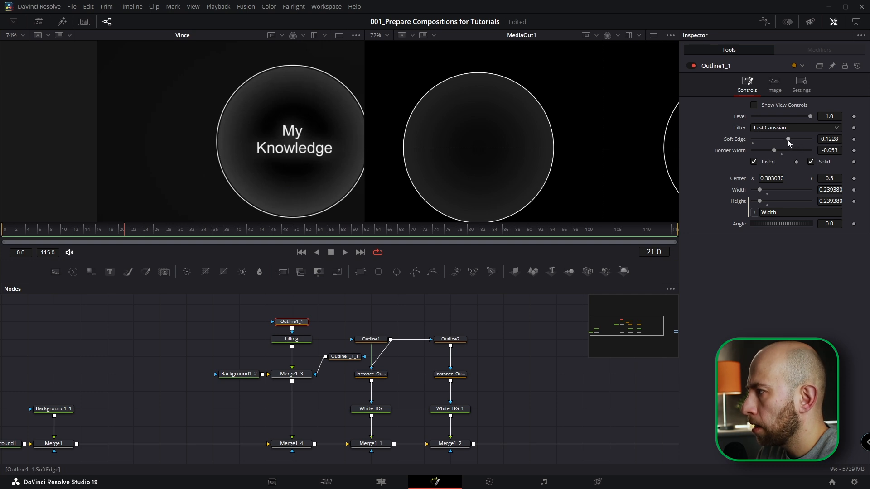
drag(787, 140, 773, 151)
drag(775, 139, 774, 139)
drag(829, 189, 821, 190)
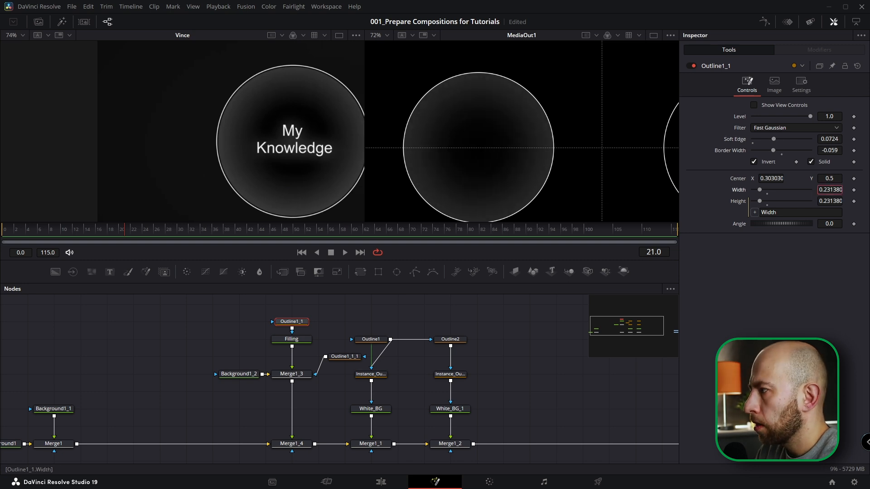
drag(771, 140, 765, 143)
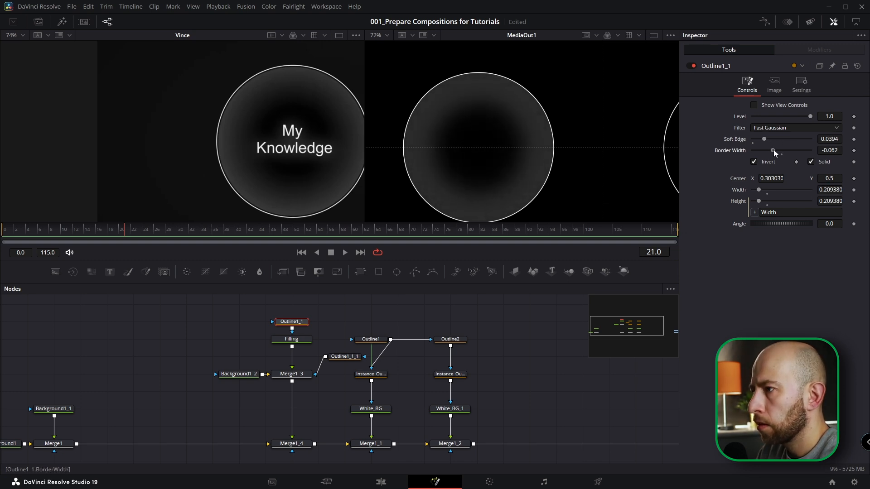
Move Filling and its mask higher in the node graph and merge a new Text node over Filling
drag(291, 339, 291, 329)
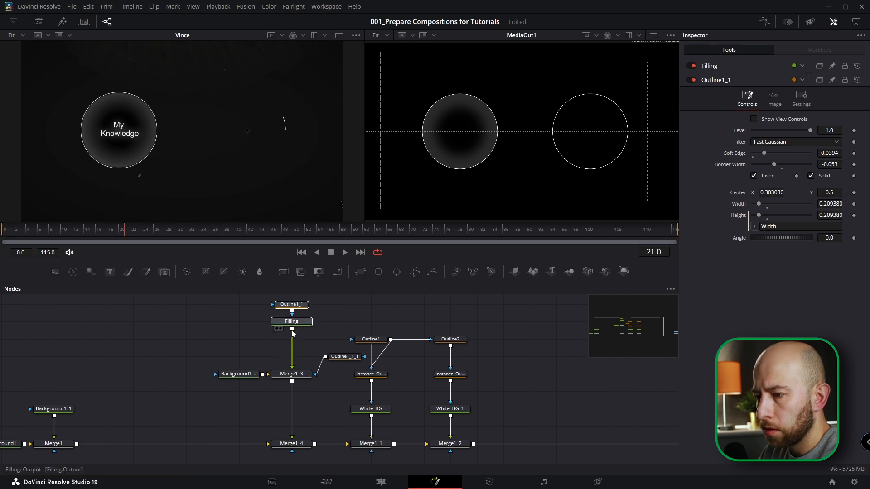
click(256, 331)
click(288, 323)
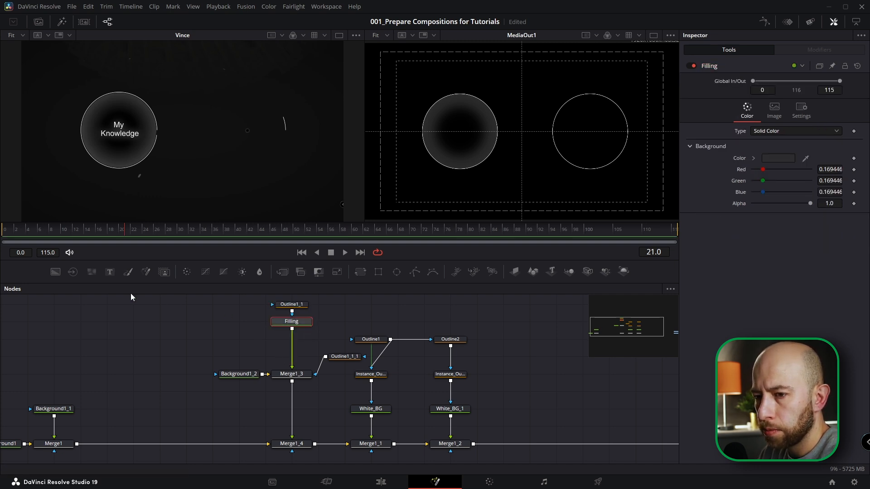
drag(110, 272, 292, 333)
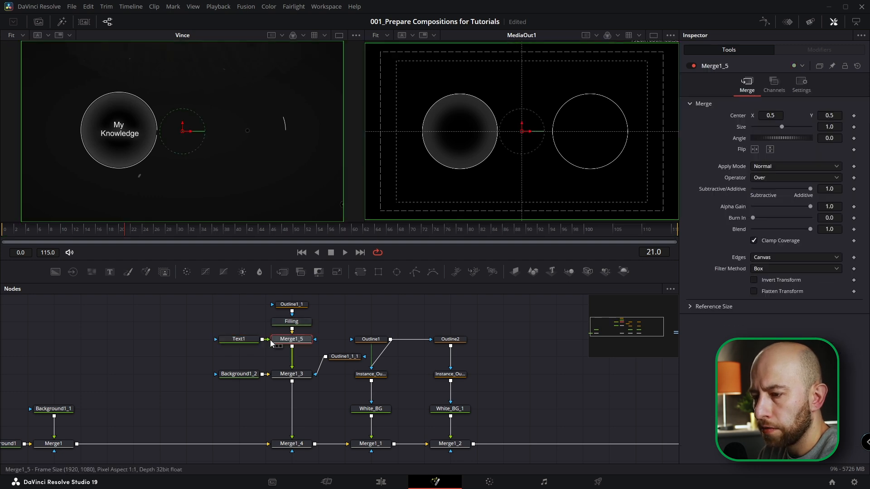
Enter "My Knowledge" on two lines as the text of Text1
click(239, 339)
click(729, 167)
text(My Knowl)
text(edge)
Center the text in the gradient-filled circle and set it to size 0.03 in the Regular style
drag(829, 243, 810, 243)
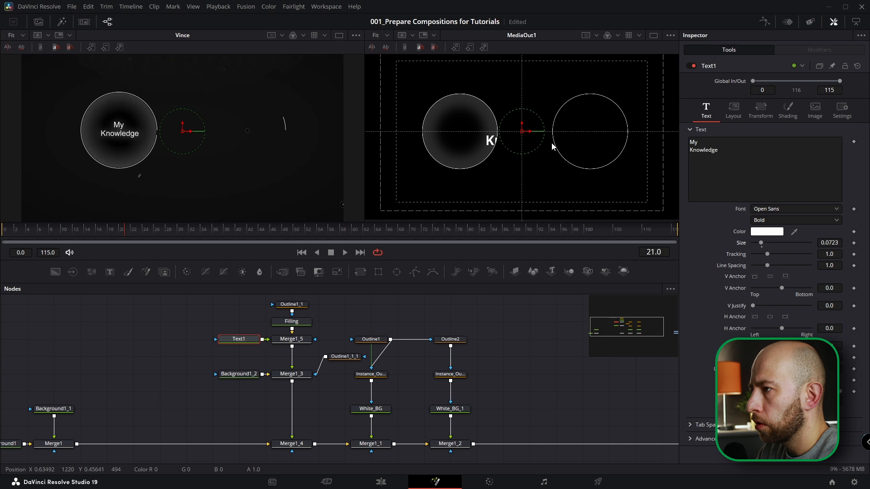
drag(531, 137, 470, 145)
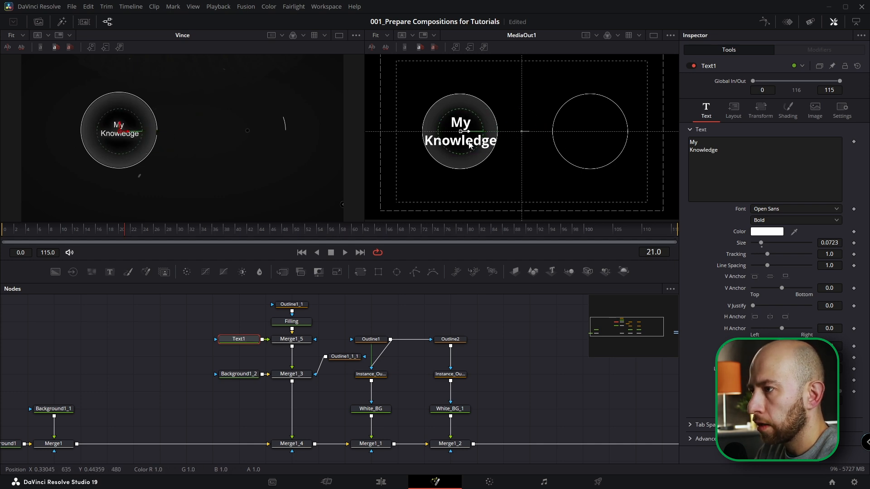
mouse_move(833, 242)
mouse_down()
mouse_move(815, 243)
mouse_move(827, 242)
mouse_up()
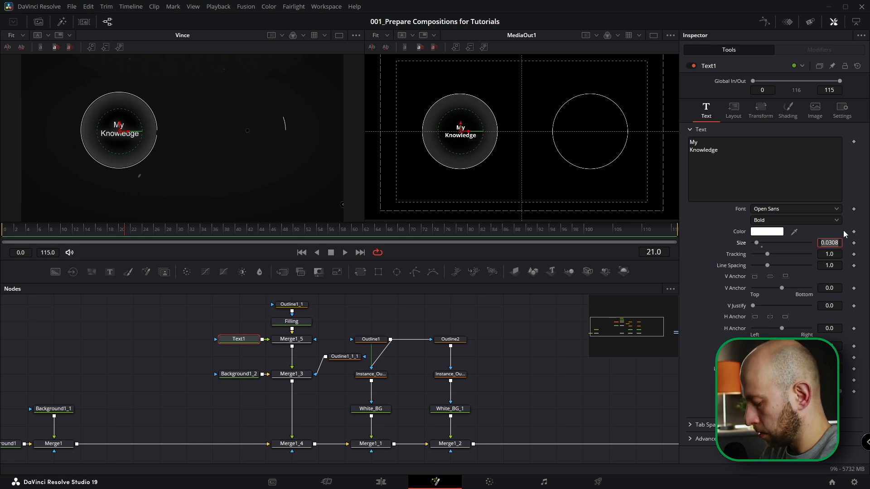
key(Tab)
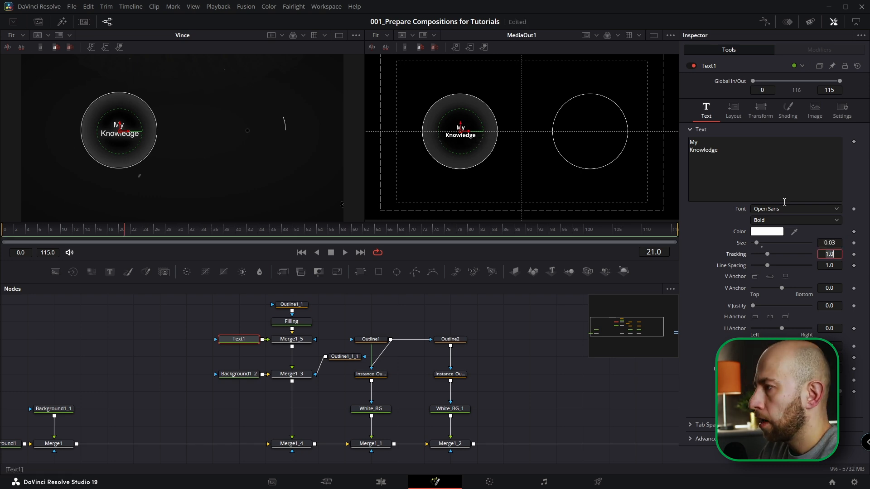
click(769, 221)
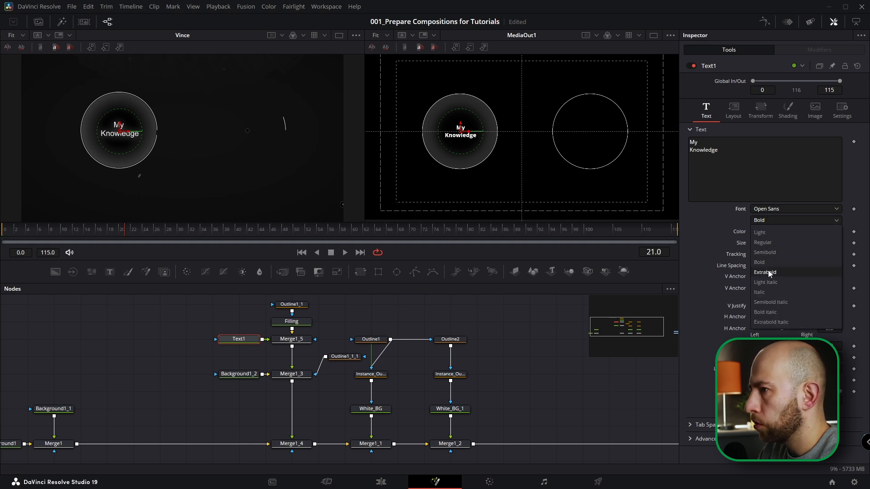
click(768, 246)
Enable the second shading element of Text1 and name it Grey Background
scroll(251, 145, up, 5)
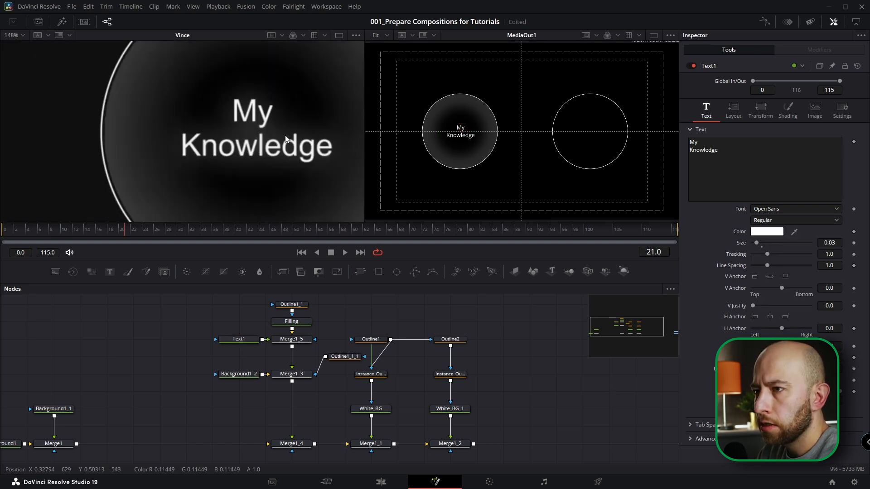
scroll(380, 130, up, 3)
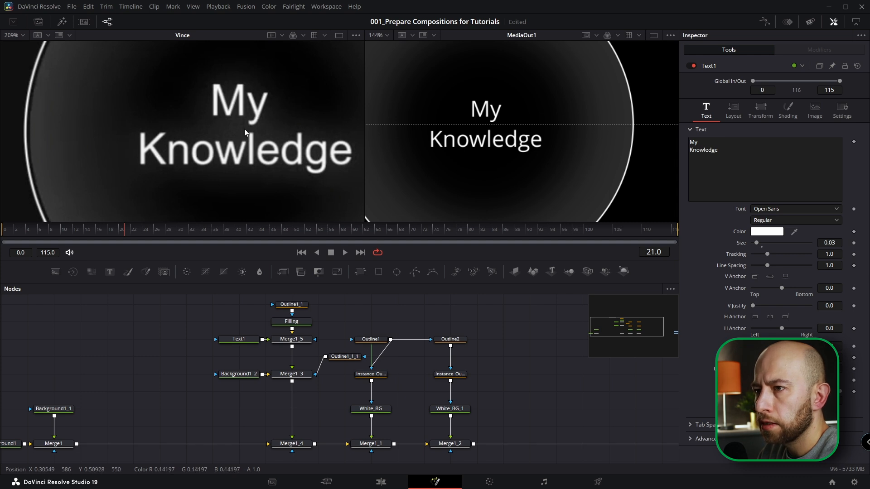
scroll(245, 130, down, 4)
scroll(244, 136, up, 2)
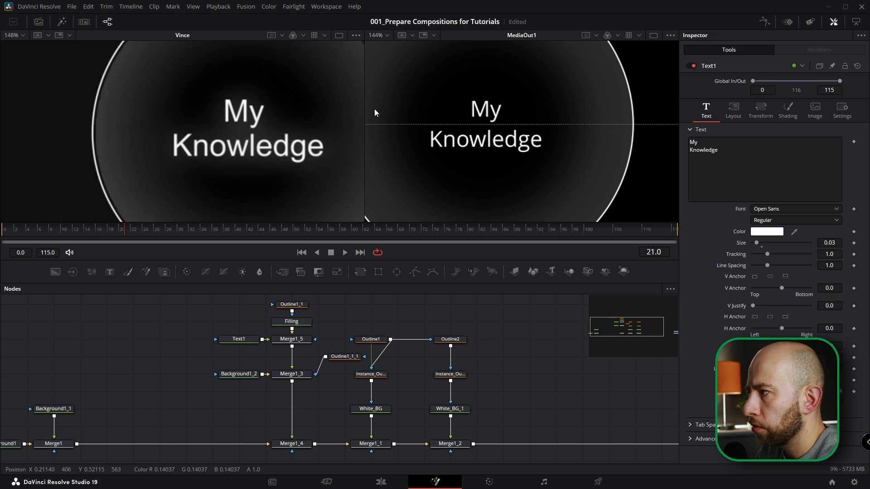
click(789, 110)
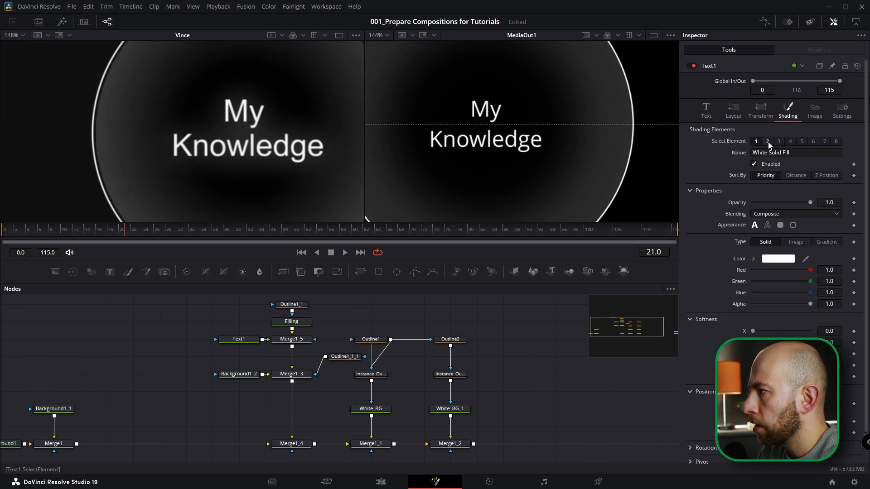
click(768, 142)
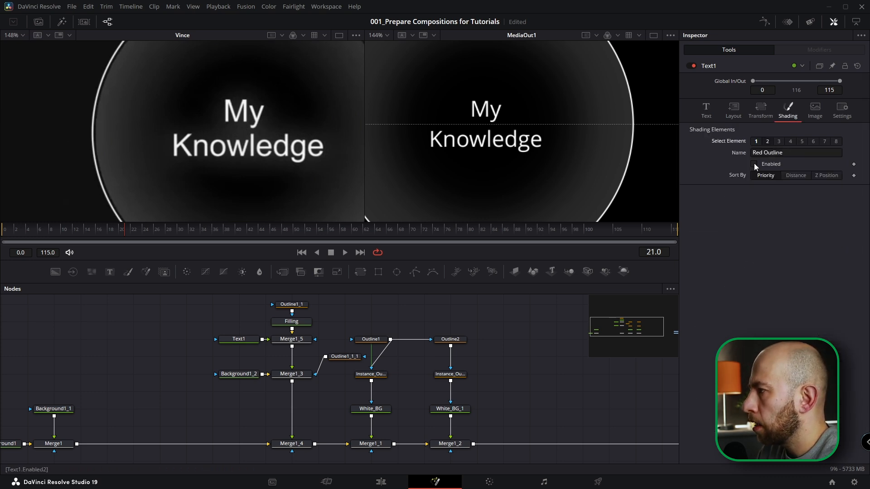
click(754, 164)
click(752, 152)
text(Grey Background)
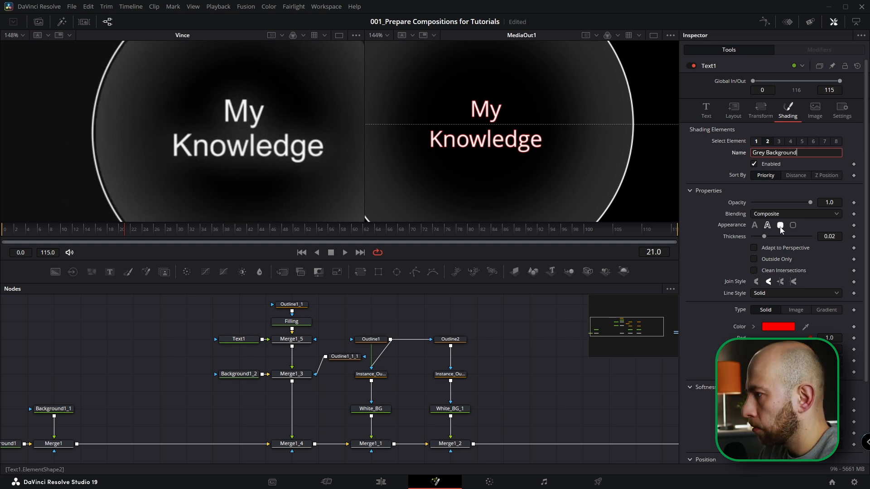
Make Grey Background a softened, filled line-level box with round 0.087, grey sampled from the reference (about 0.183 RGB) and 0.858 opacity
click(780, 226)
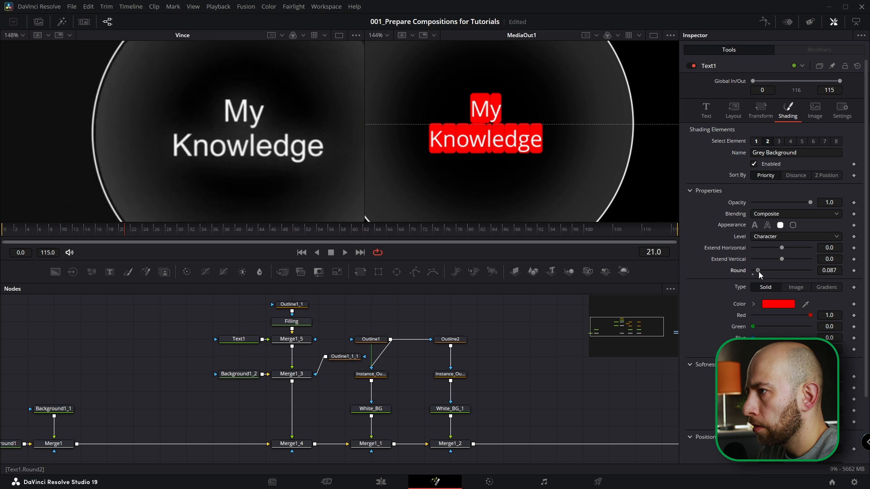
click(762, 237)
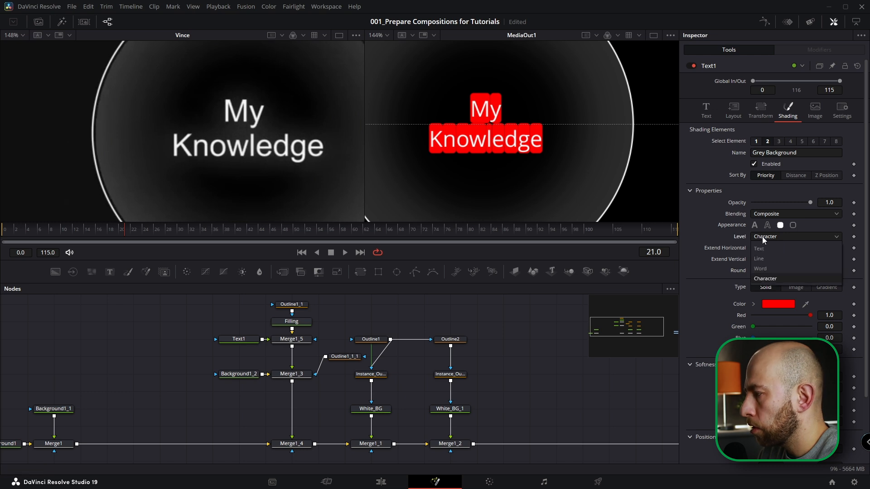
click(764, 261)
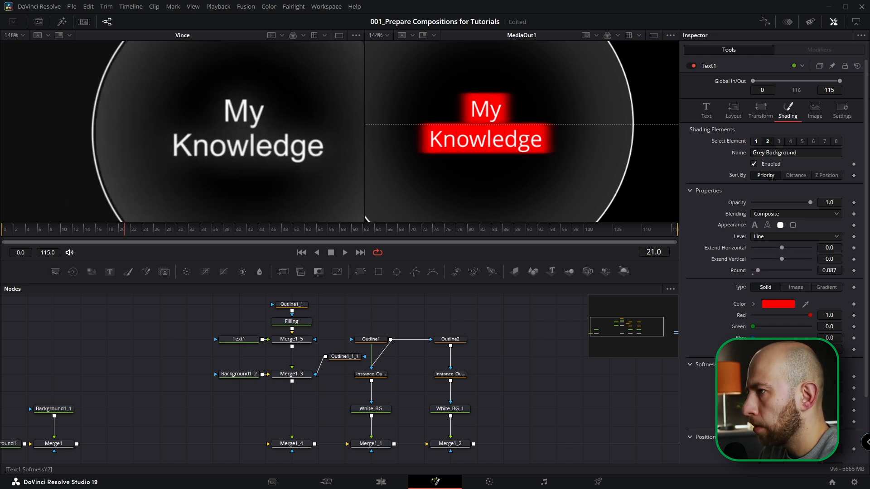
drag(806, 304, 118, 91)
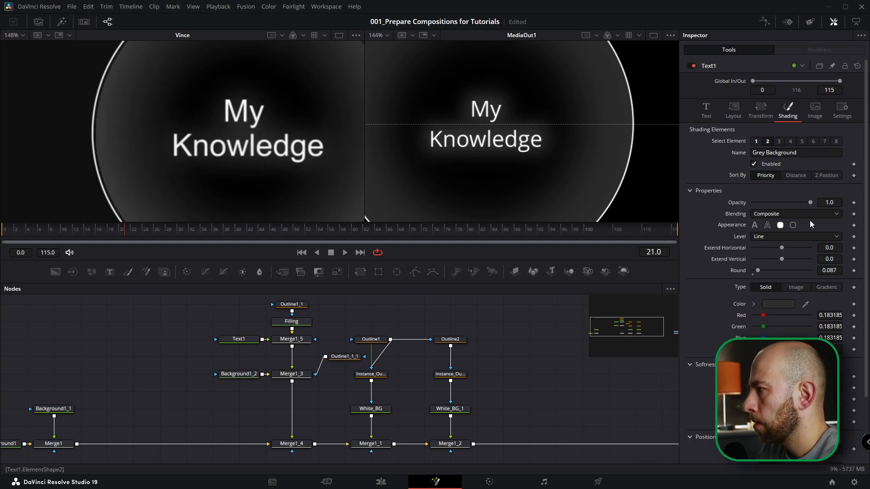
drag(807, 200, 803, 200)
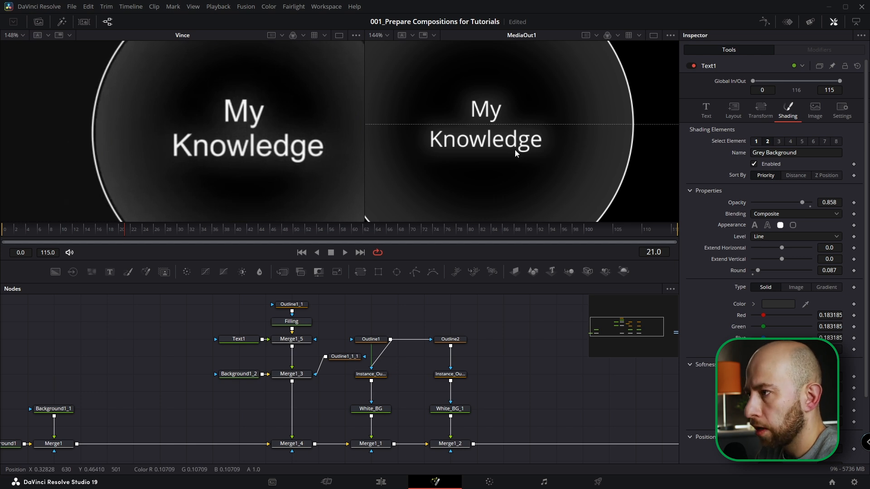
Delete Merge1_4, merge the Merge1_3 output with White_BG in the first circle's branch, and reposition the filling nodes
key(ctrl+f)
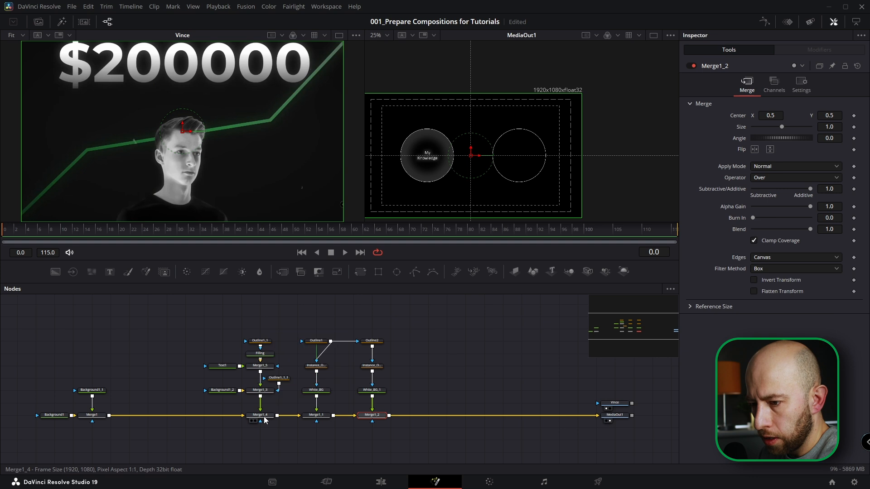
click(265, 414)
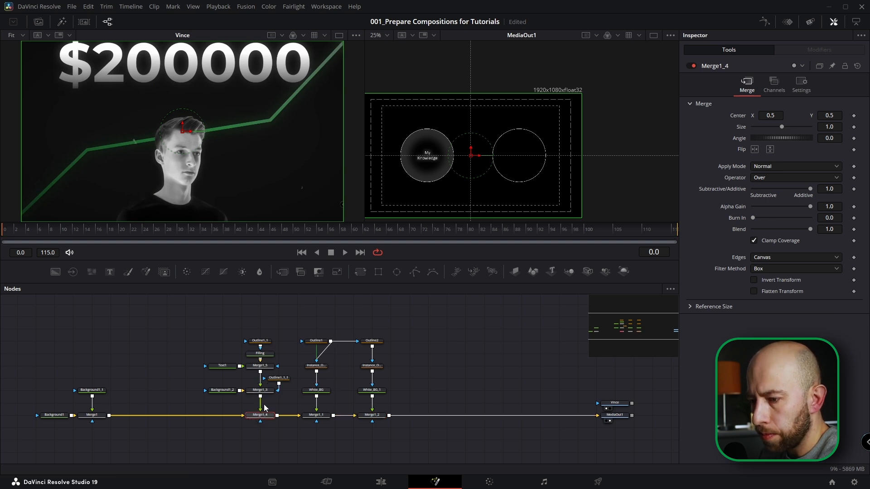
key(Delete)
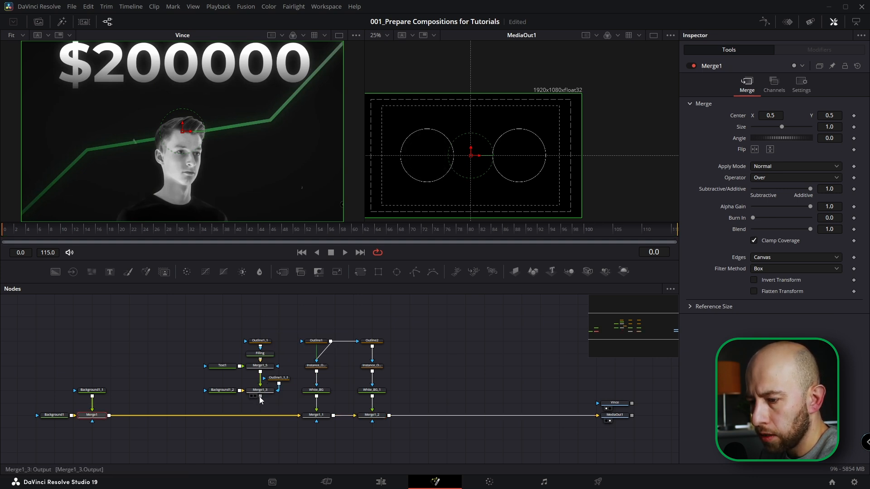
drag(316, 391, 317, 378)
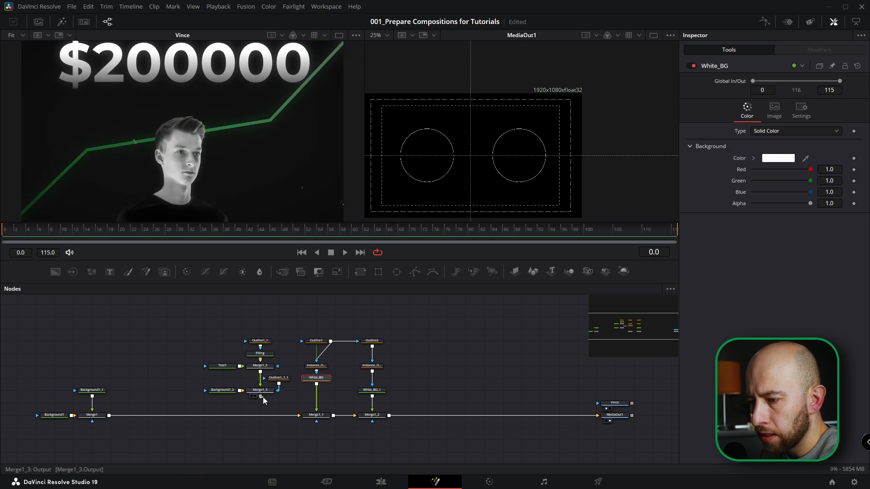
drag(261, 398, 317, 388)
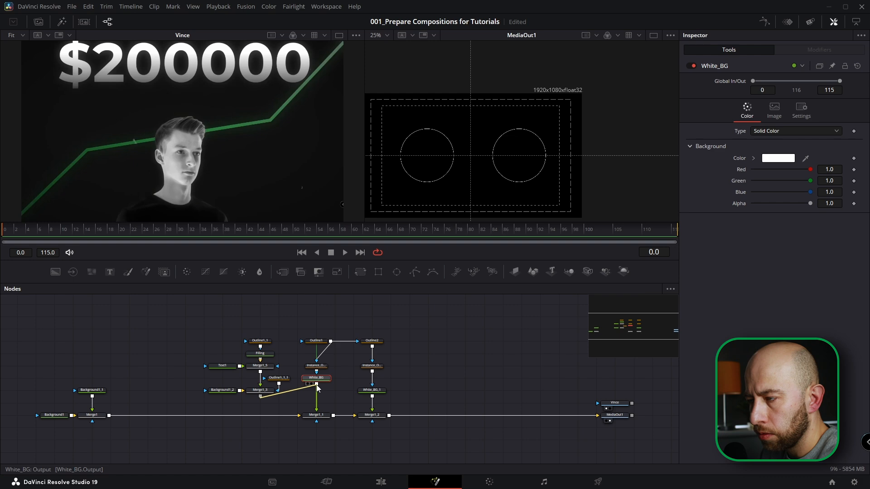
drag(316, 385, 317, 385)
drag(209, 318, 271, 366)
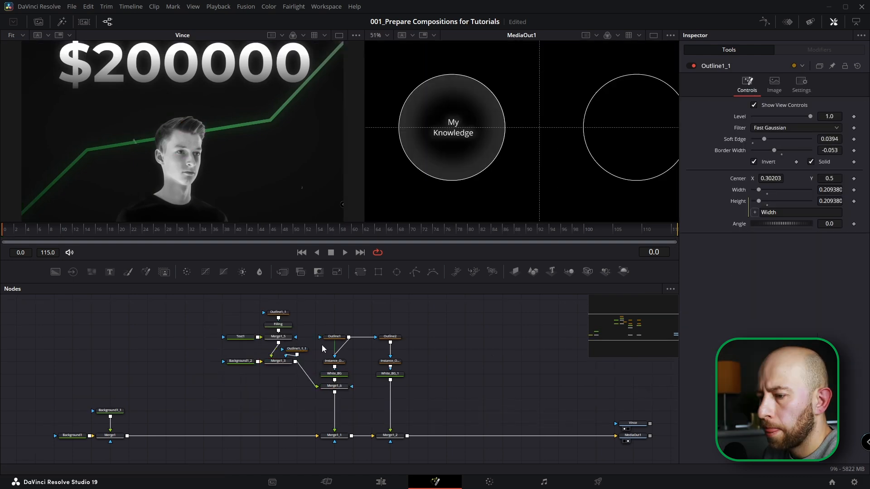
Insert a Transform after Merge1_3, place it below that node and rename it Transform_linked_Outline1
click(276, 362)
click(360, 271)
drag(321, 362, 281, 389)
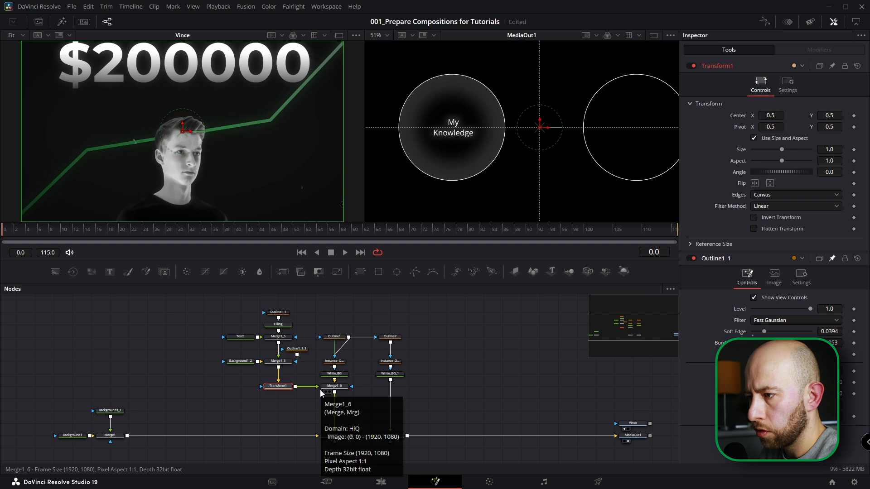
key(F2)
key(BackSpace)
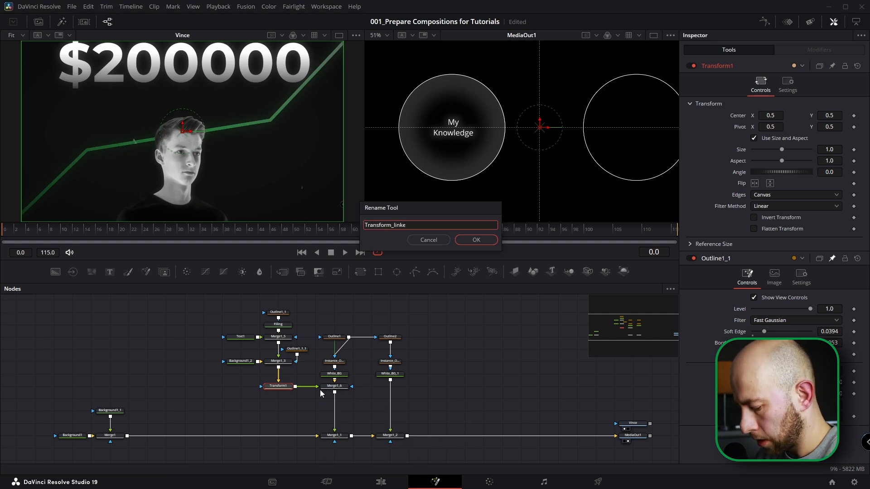
text(e1)
key(Return)
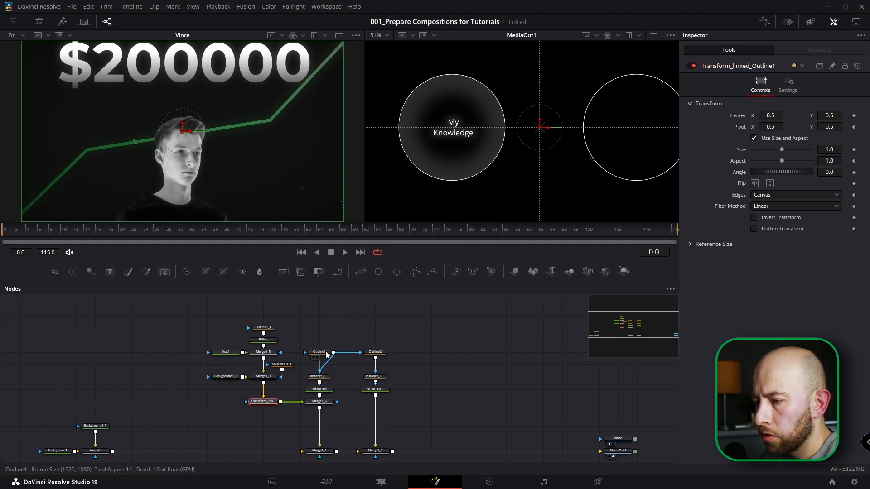
Pin Outline1 and link the center of Transform_linked_Outline1 to Outline1.Center with an expression
click(325, 354)
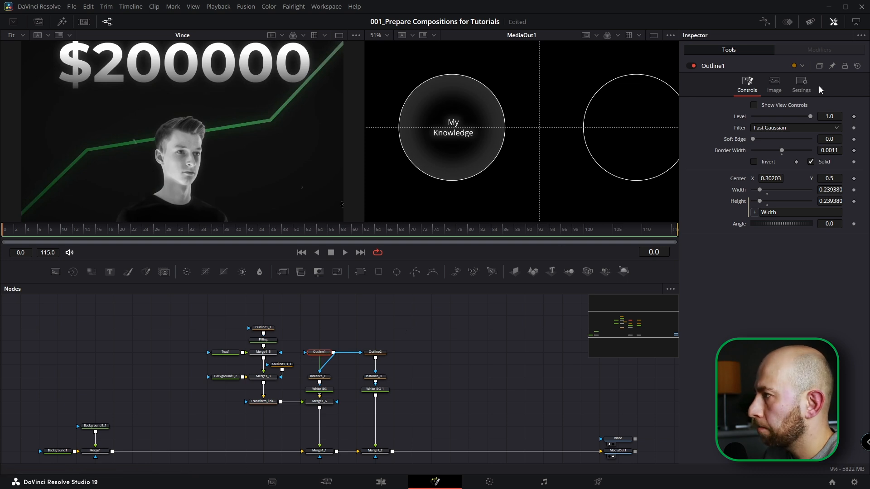
click(832, 66)
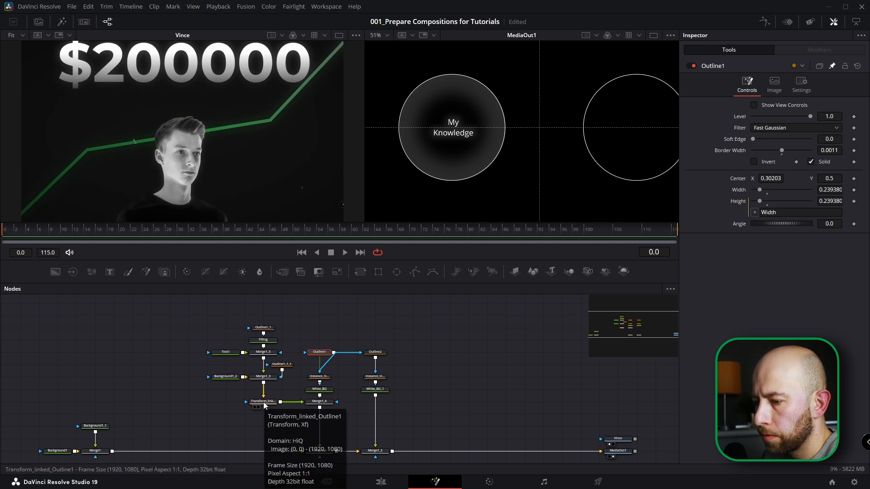
scroll(266, 406, up, 4)
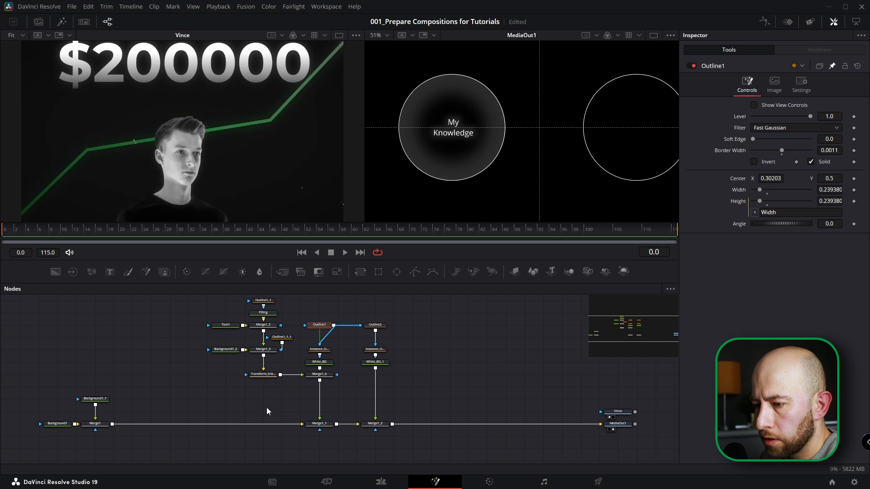
click(267, 374)
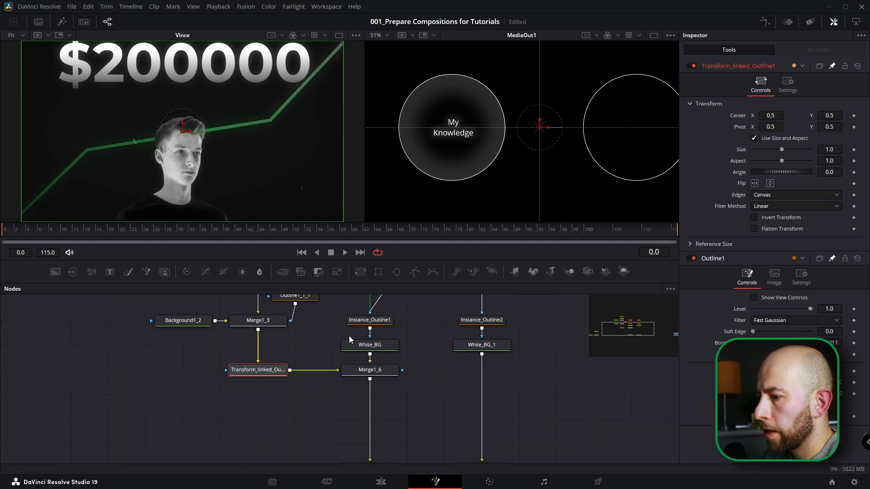
scroll(358, 341, down, 3)
right_click(740, 118)
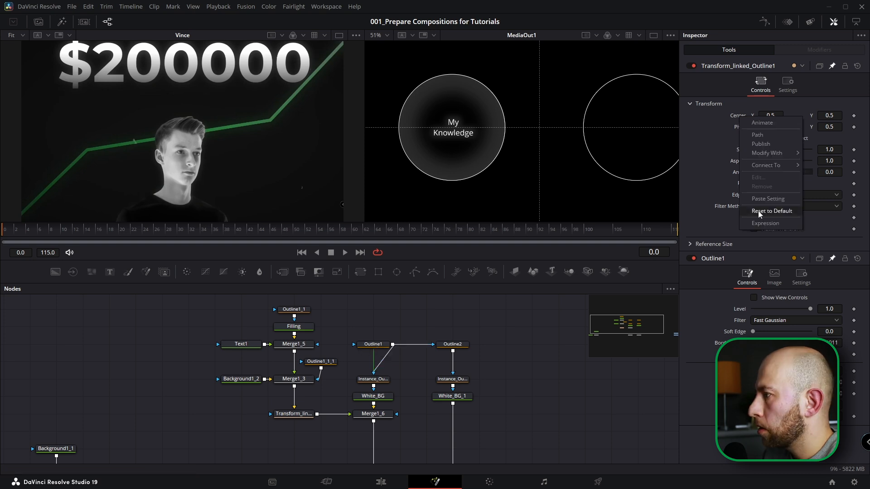
click(763, 224)
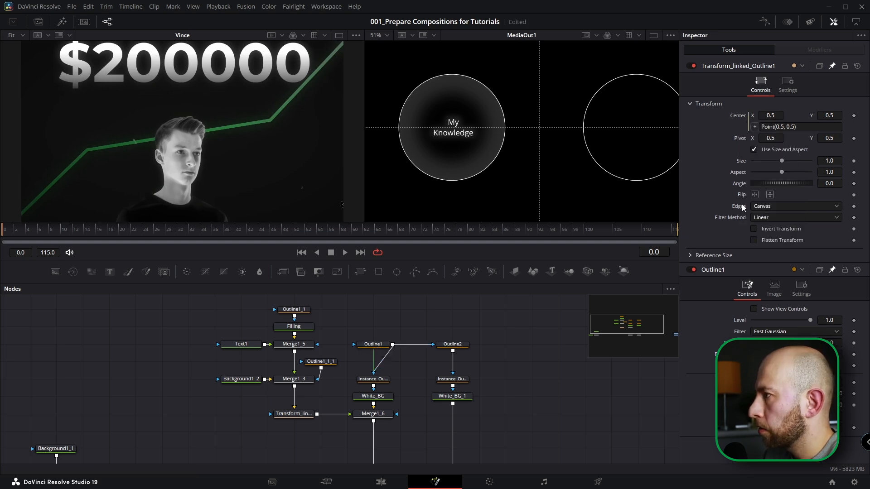
drag(754, 127, 739, 382)
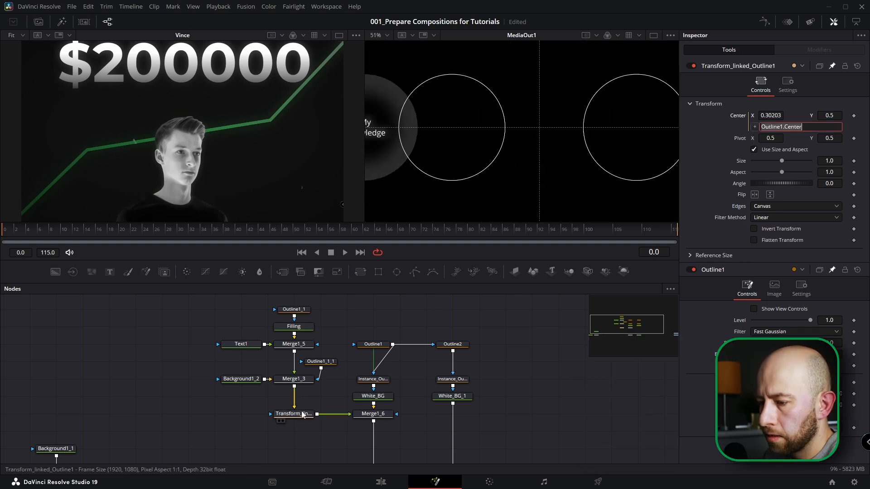
Add another Transform directly after Merge1_3 and shift the filling back inside the first circle, center X about 0.698
click(294, 379)
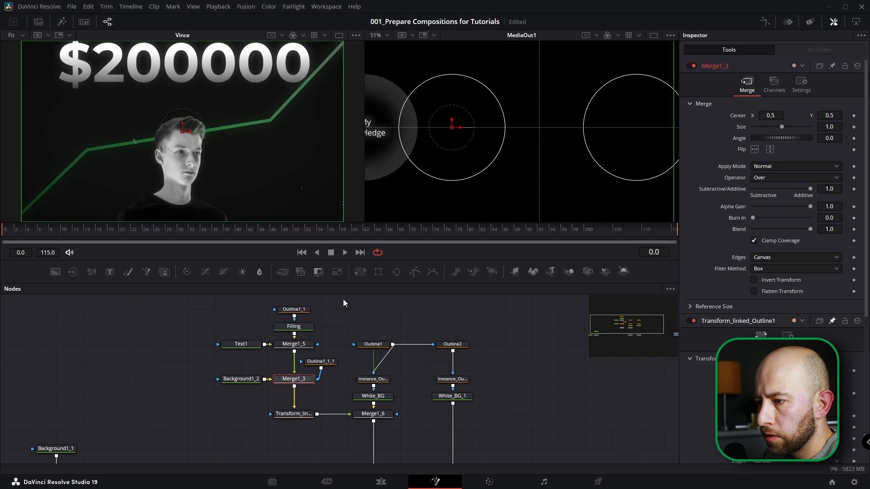
click(359, 271)
drag(458, 131, 533, 132)
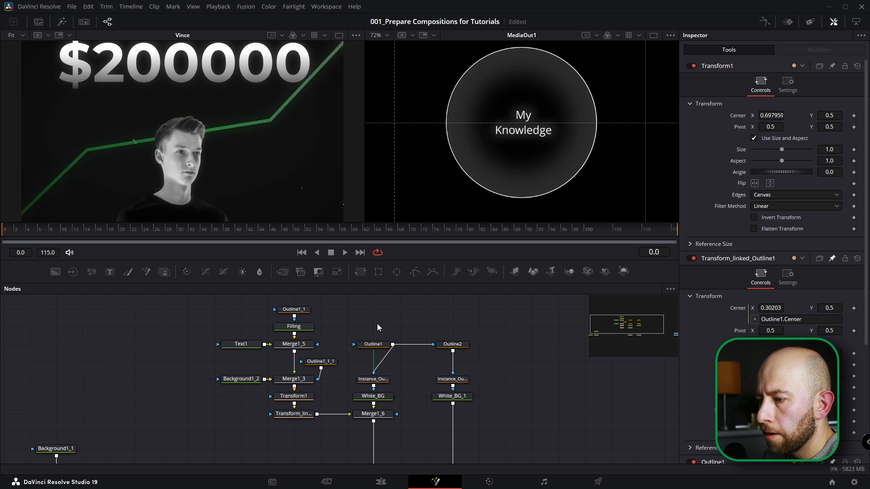
Show Outline1's view controls, test the link by moving its circle, and undo the move
drag(377, 324, 355, 334)
click(359, 357)
scroll(496, 175, down, 5)
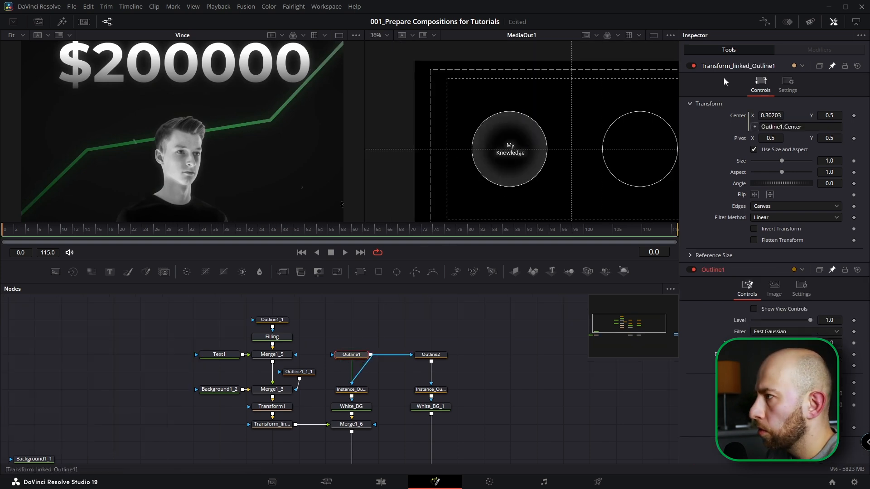
click(753, 309)
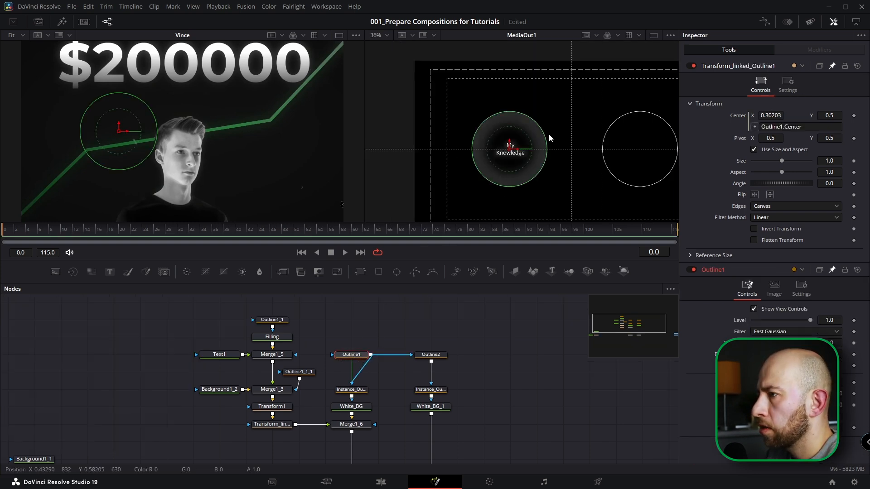
drag(519, 153, 476, 150)
key(ctrl+z)
Duplicate the first circle's filling and text nodes, from Outline1_1 through Merge1_3, beside the Outline2 branch
click(395, 378)
drag(408, 379, 365, 367)
scroll(397, 356, down, 3)
drag(564, 159, 526, 150)
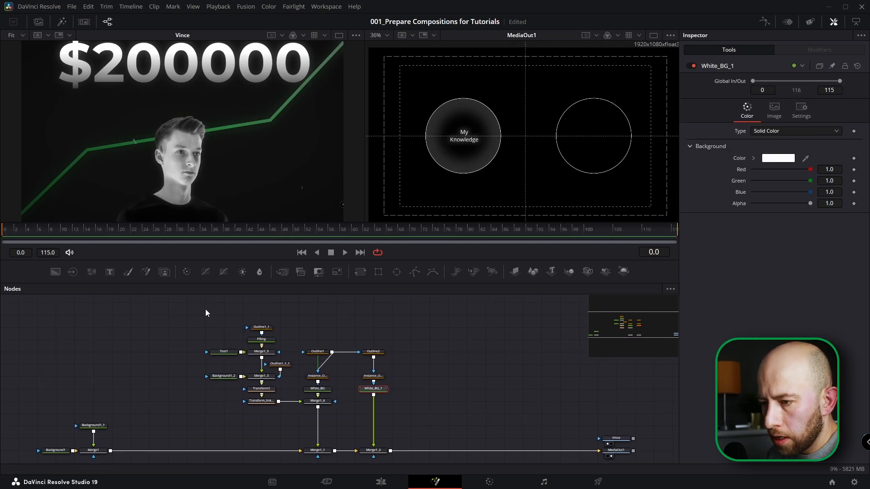
drag(206, 309, 286, 381)
key(ctrl+c)
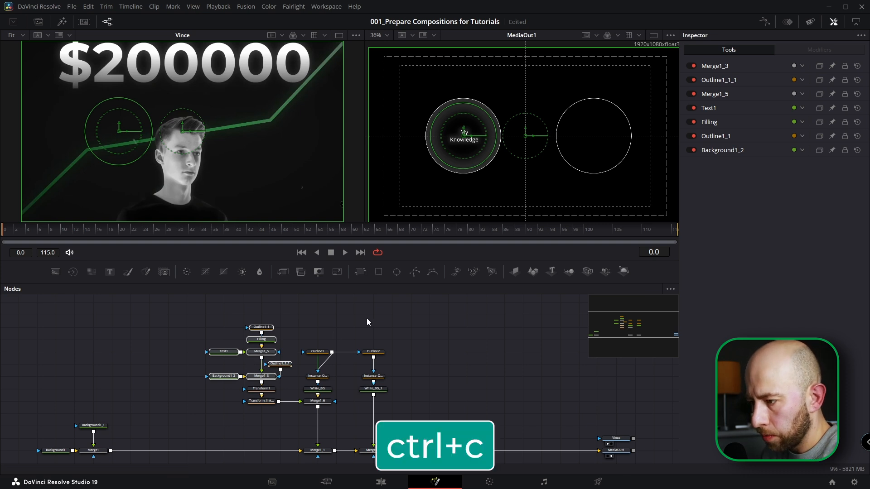
click(426, 341)
key(ctrl+v)
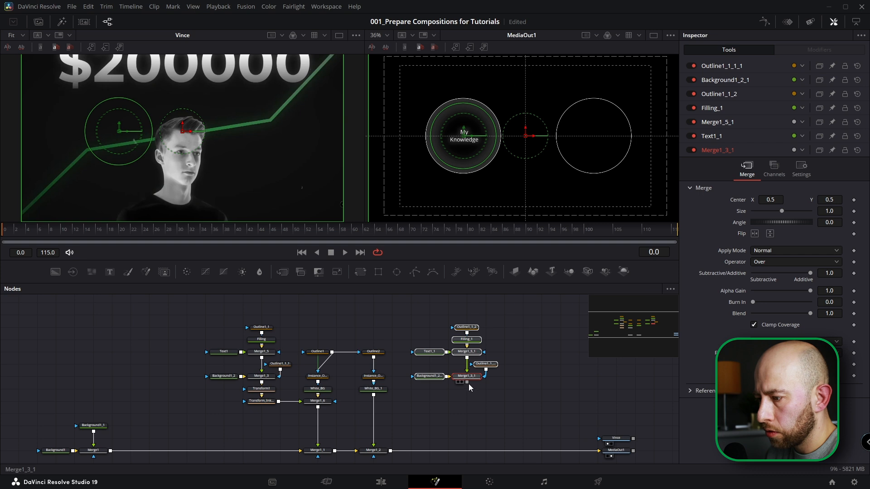
Merge the duplicated filling with White_BG_1, place the new merge below it and set its operator to Under
drag(467, 381, 377, 396)
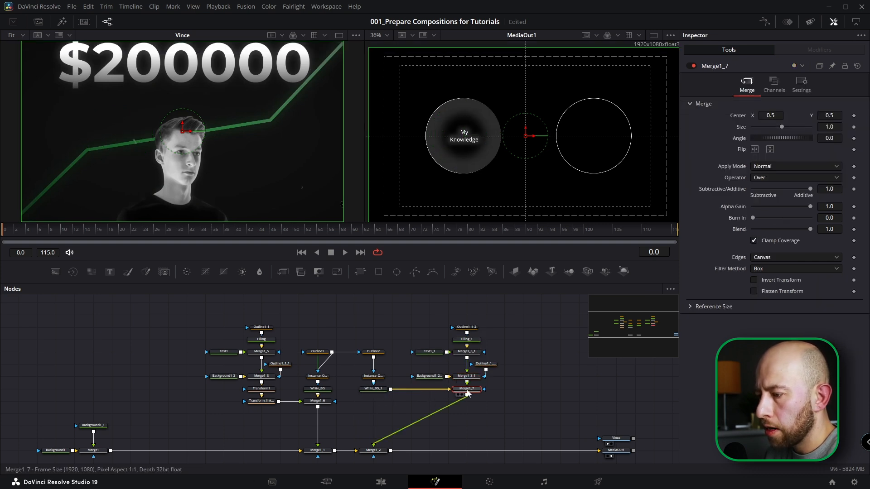
click(325, 402)
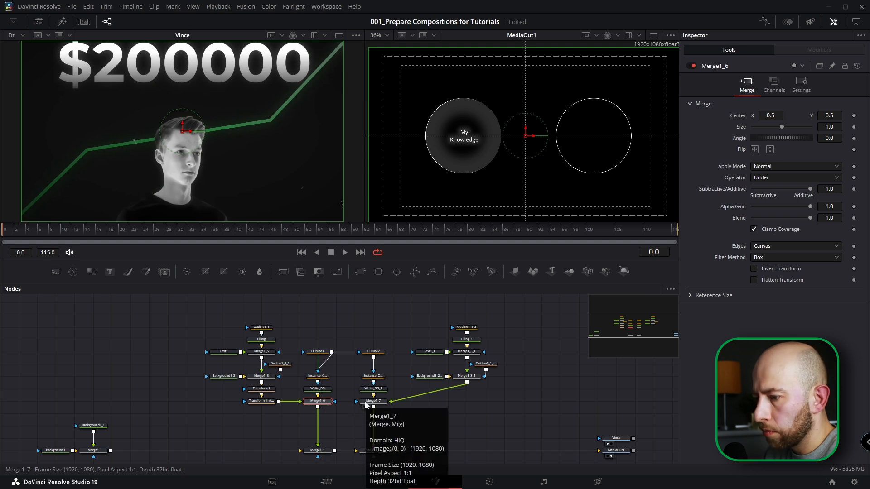
click(368, 401)
click(767, 179)
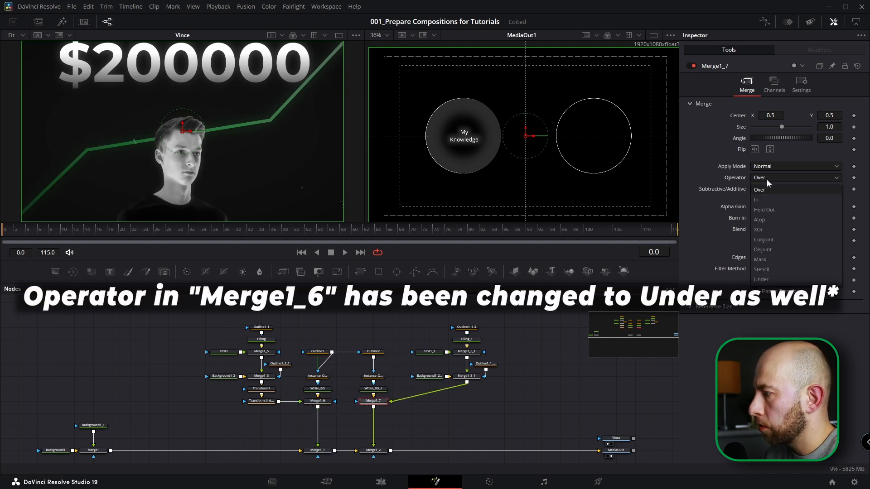
click(765, 280)
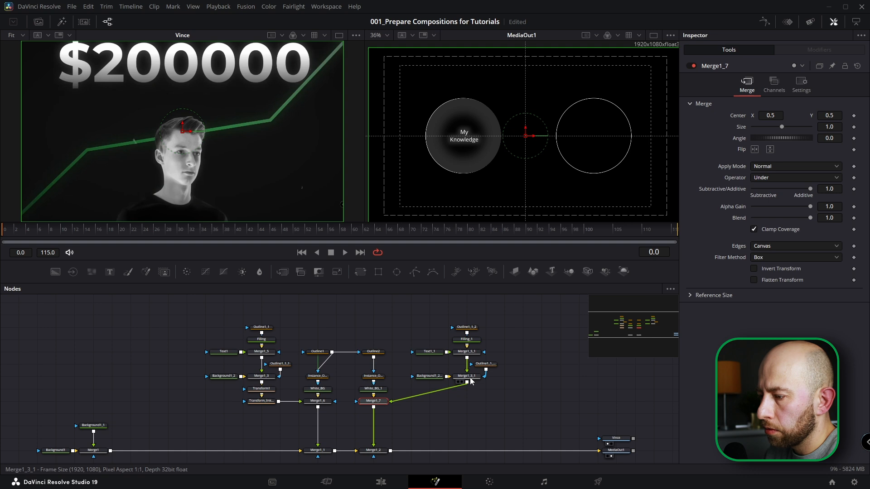
Insert a Transform after the duplicated Merge1_3_1, place it below that node and rename it Transform_Linked_Outlin2
click(470, 380)
click(360, 272)
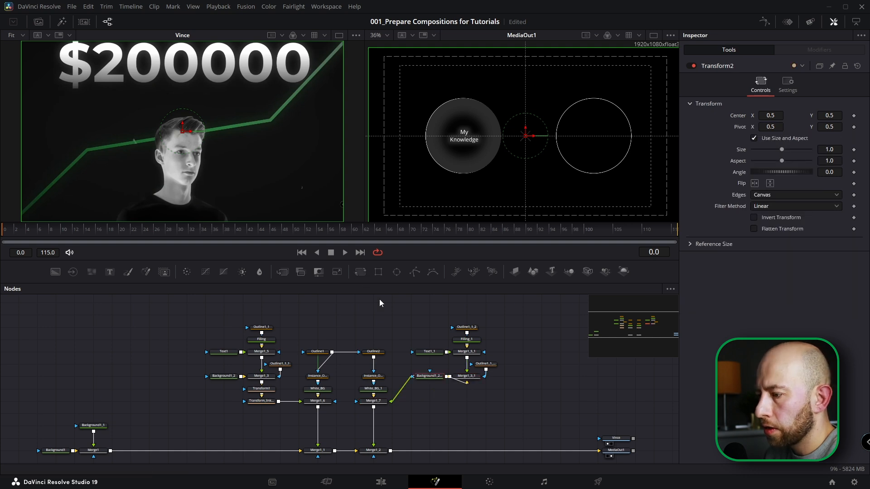
drag(431, 373, 464, 405)
click(432, 369)
click(466, 401)
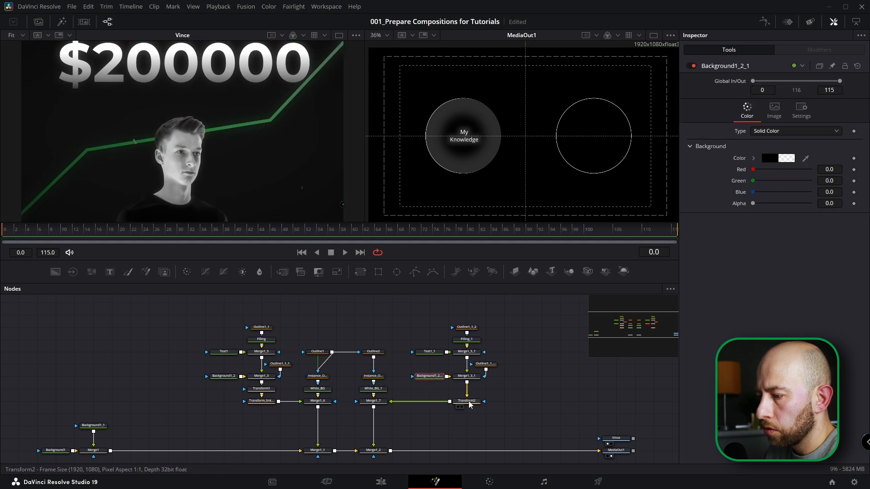
key(F2)
text(Transform_)
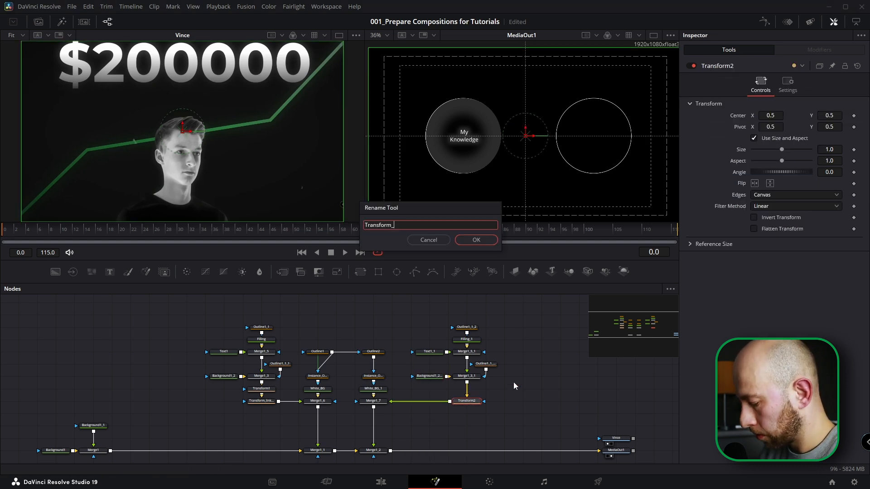
text(Linked_Outline)
key(Return)
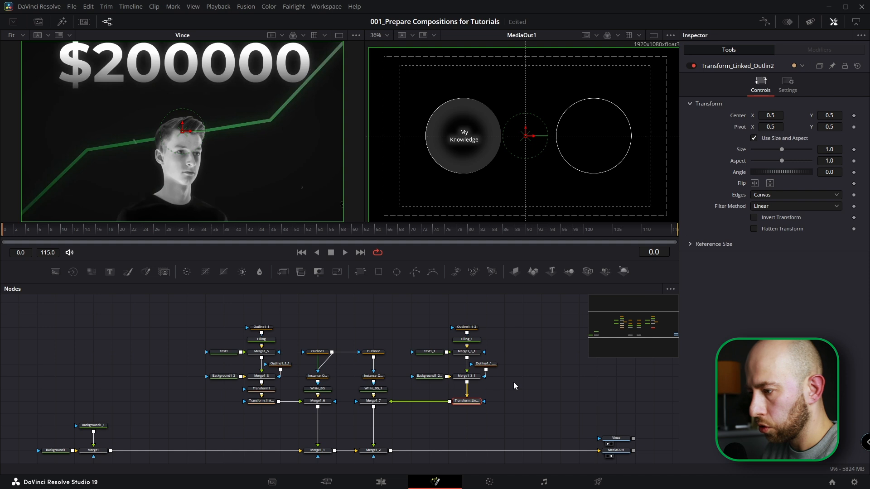
Pin Outline2 and link the center of Transform_Linked_Outlin2 to Outline2.Center with an expression
click(374, 352)
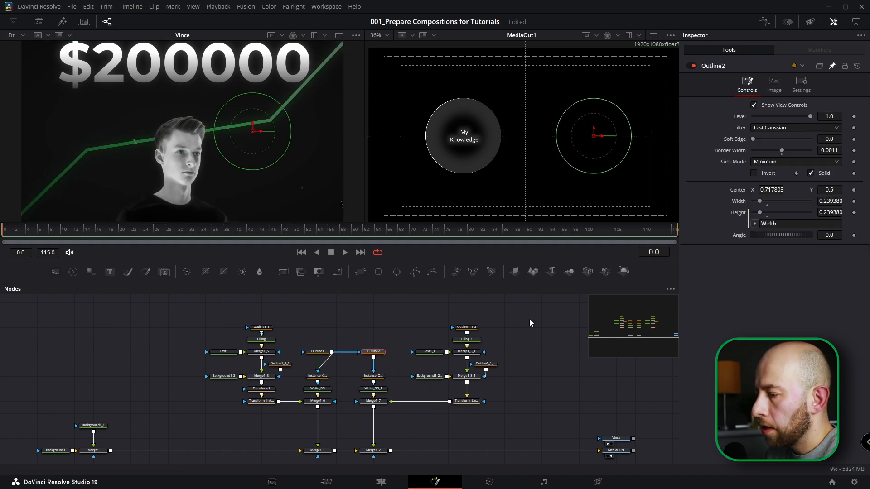
click(468, 401)
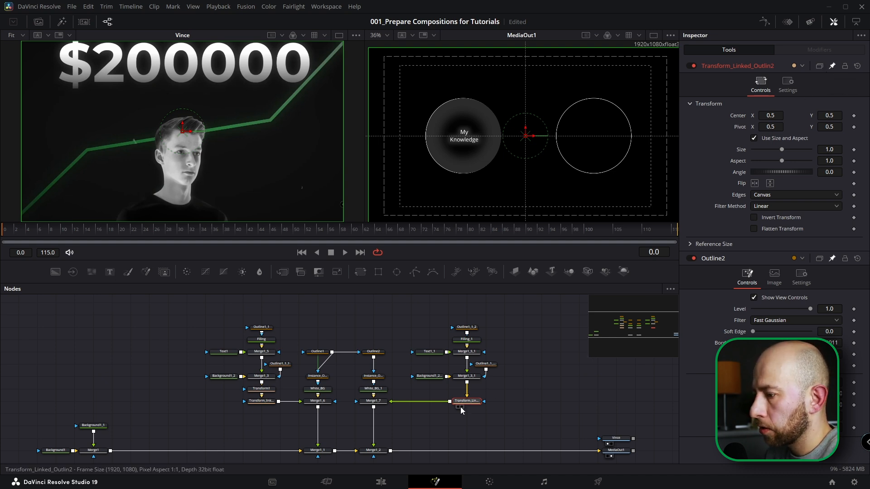
right_click(747, 115)
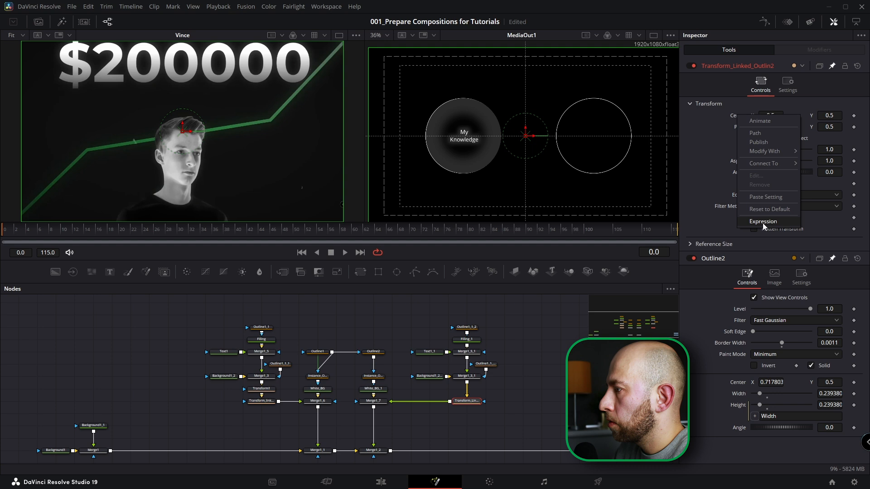
click(763, 223)
drag(755, 128, 740, 394)
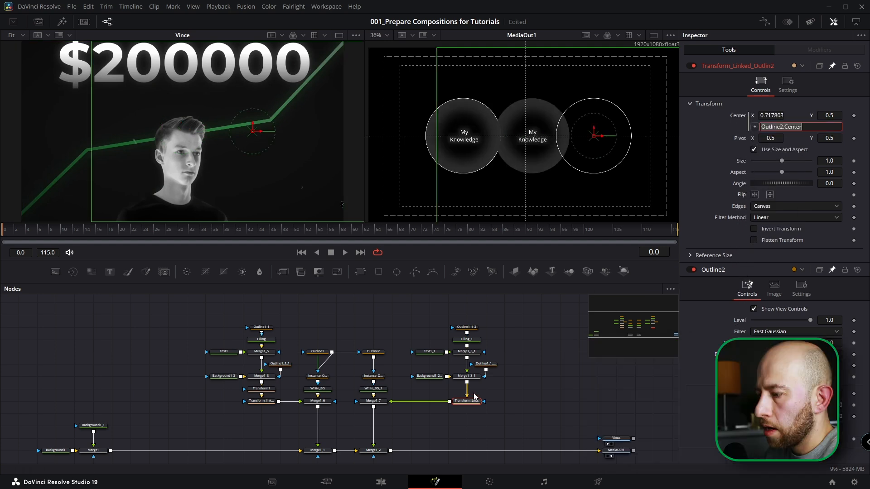
Insert a Transform after the duplicated Merge1_3_1 and shift the filling and text to center X about 0.698, inside the second outline
click(467, 376)
click(361, 272)
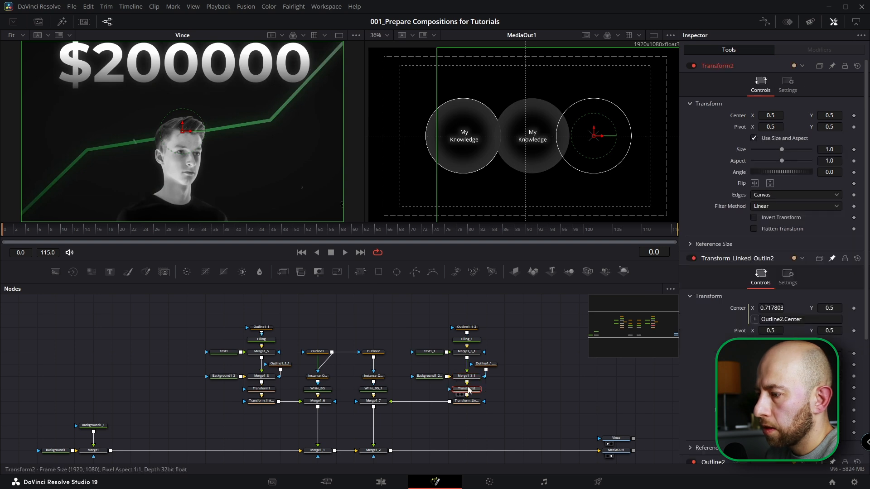
drag(603, 146, 662, 141)
scroll(615, 137, up, 3)
scroll(615, 137, down, 3)
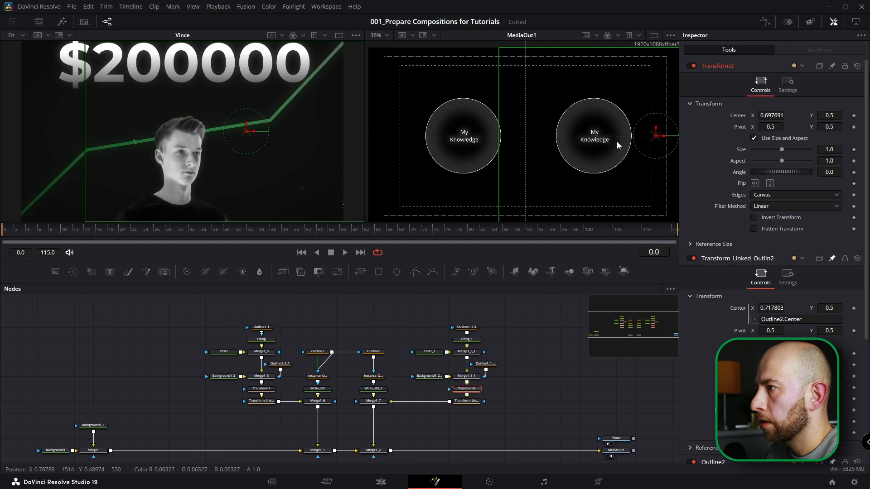
Test the link by moving Outline2 over the first circle, to center X about 0.33, and undo the move
click(374, 352)
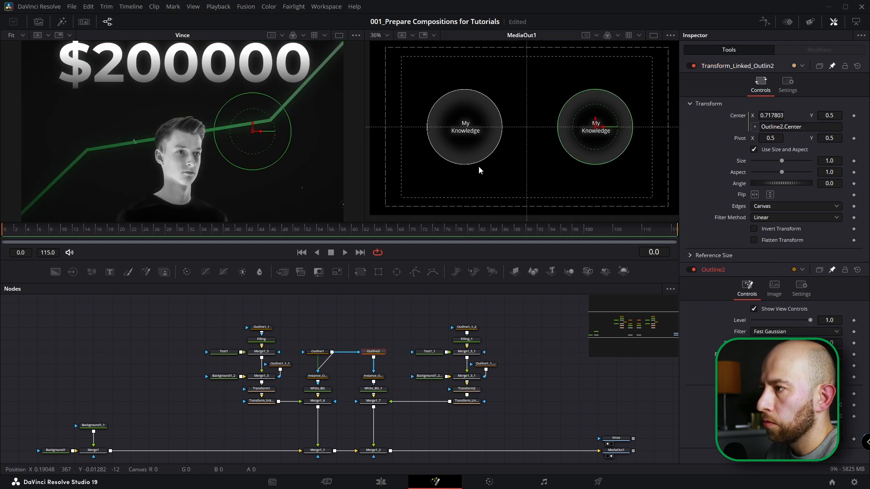
drag(603, 131, 485, 151)
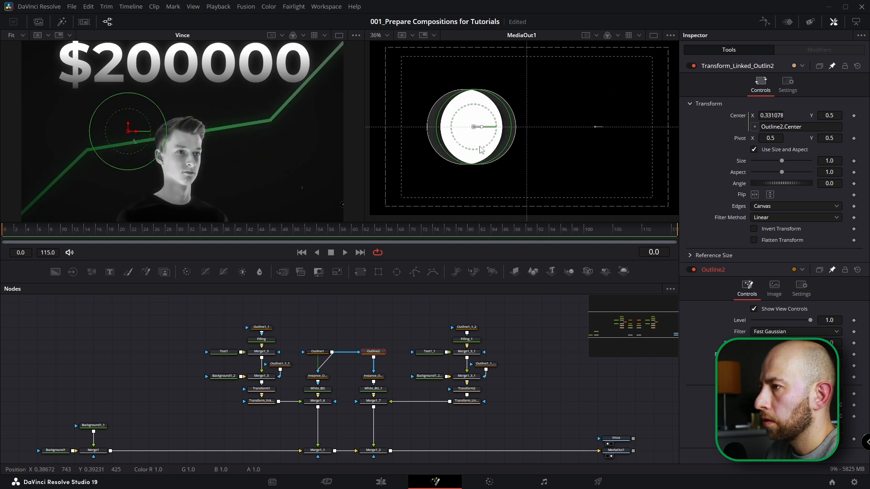
key(ctrl+z)
Show tile pictures on Outline1, Outline2 and both linked Transform nodes
ctrl+click(322, 351)
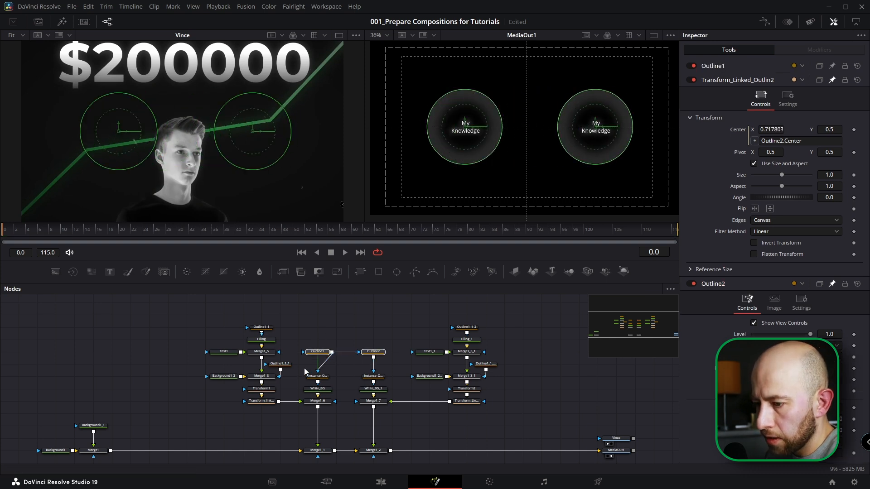
ctrl+click(262, 402)
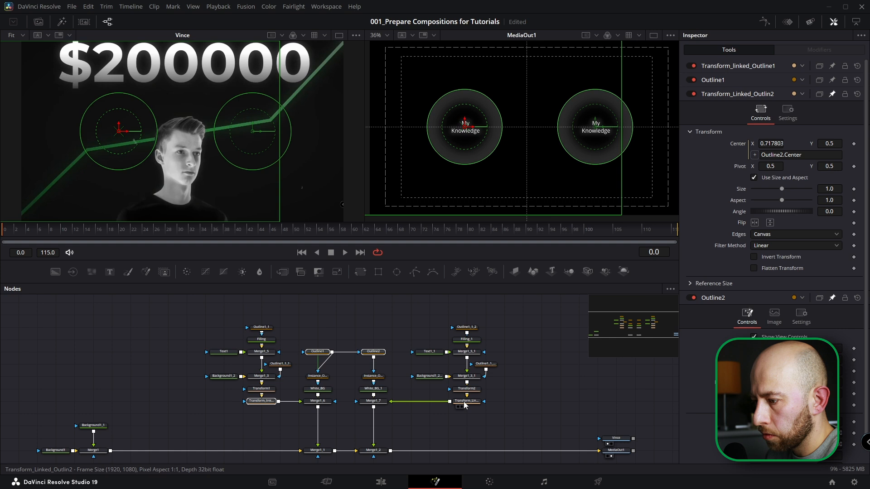
right_click(321, 352)
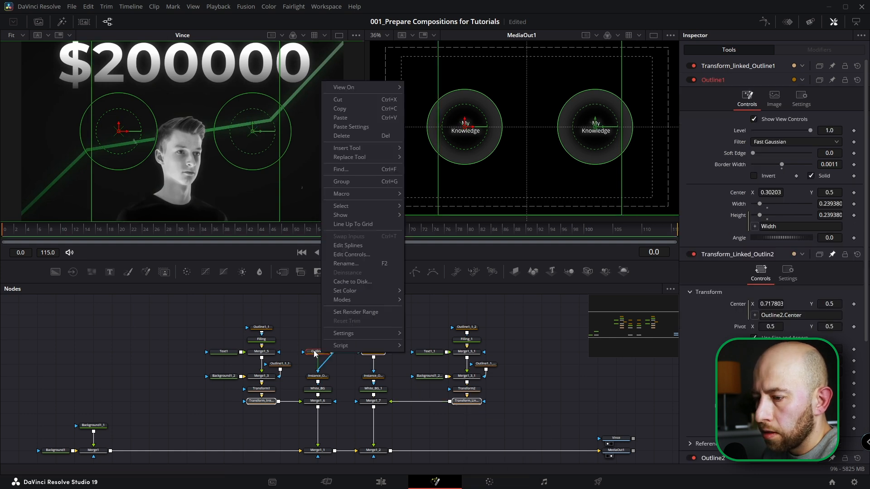
right_click(315, 352)
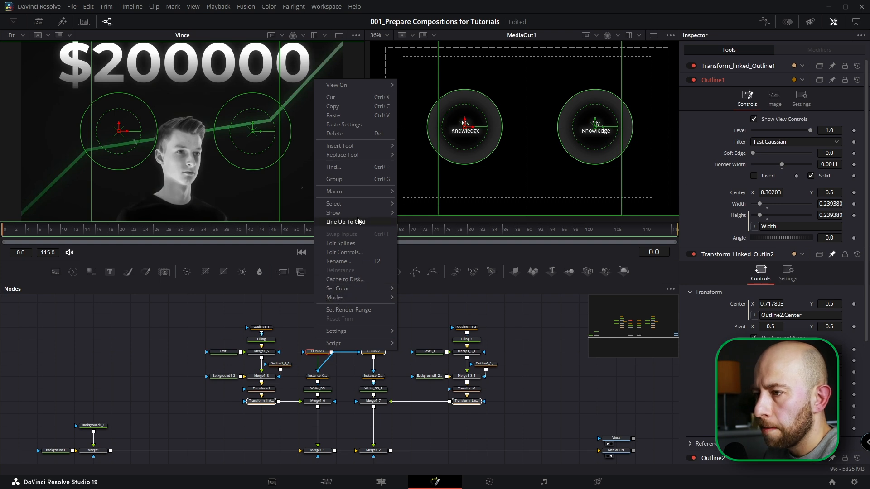
mouse_move(357, 215)
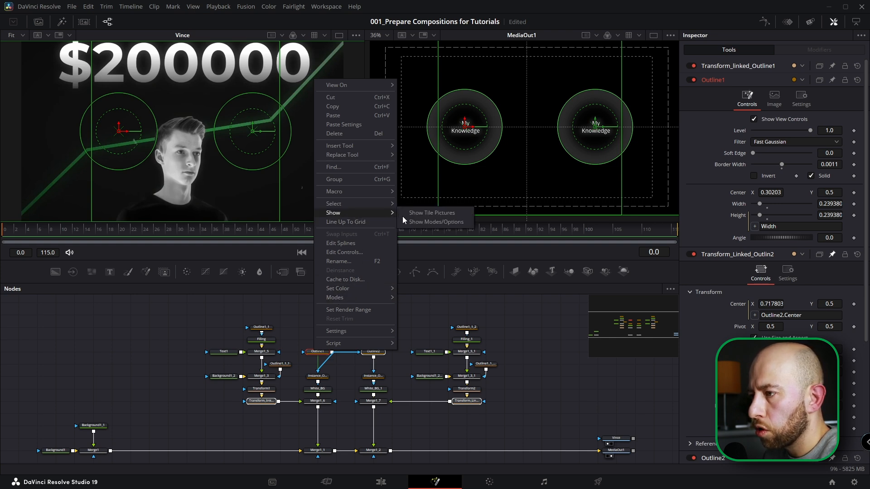
click(426, 213)
click(293, 434)
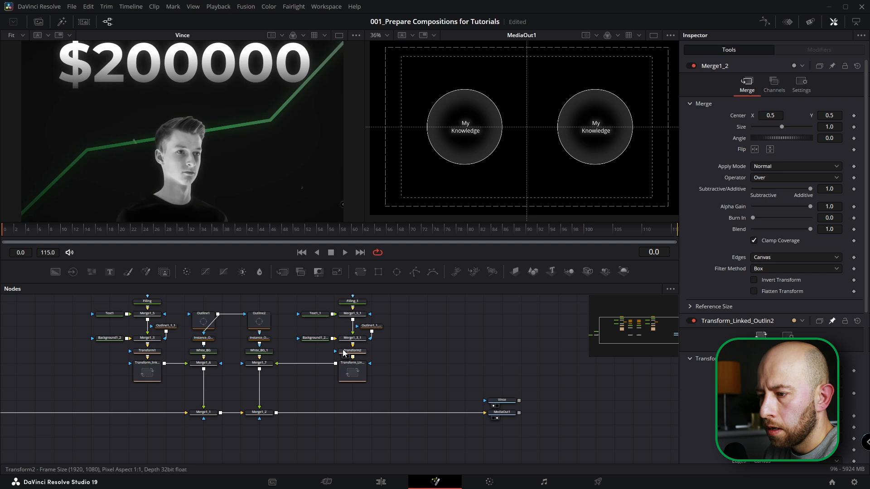
Change the text of Text1_1 in the second circle to "Other People"
scroll(336, 360, up, 4)
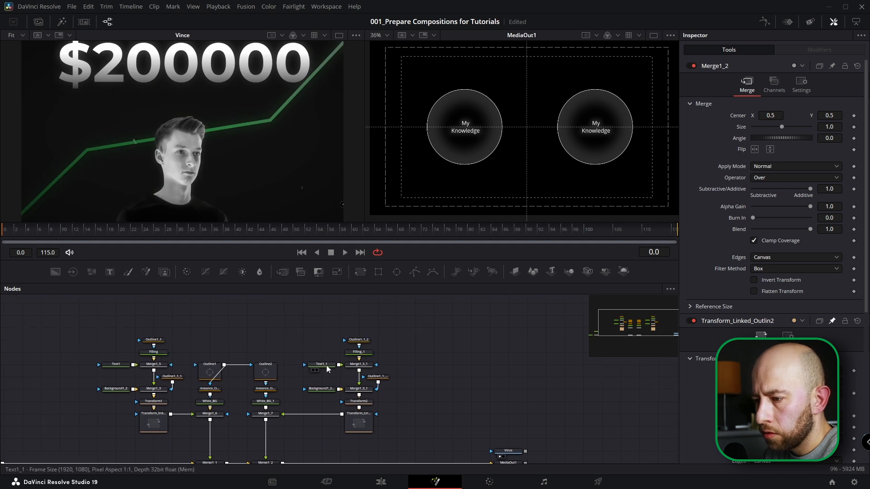
click(325, 370)
drag(718, 150, 672, 135)
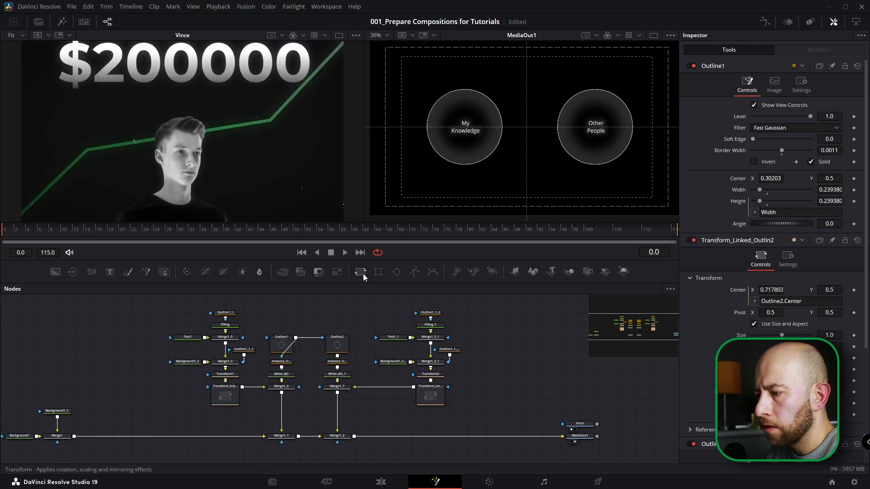
Insert a Transform between Merge1_2 and MediaOut1 and set its angle to -90
drag(363, 274, 496, 435)
click(835, 172)
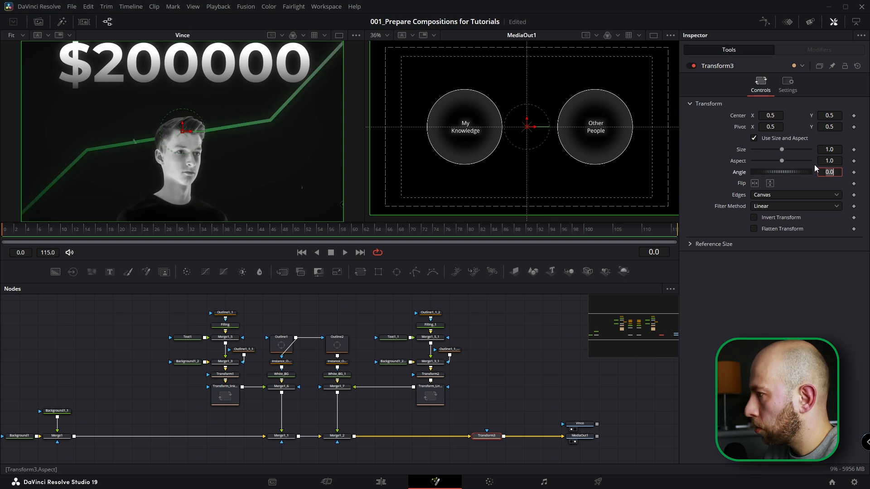
text(-90)
key(Return)
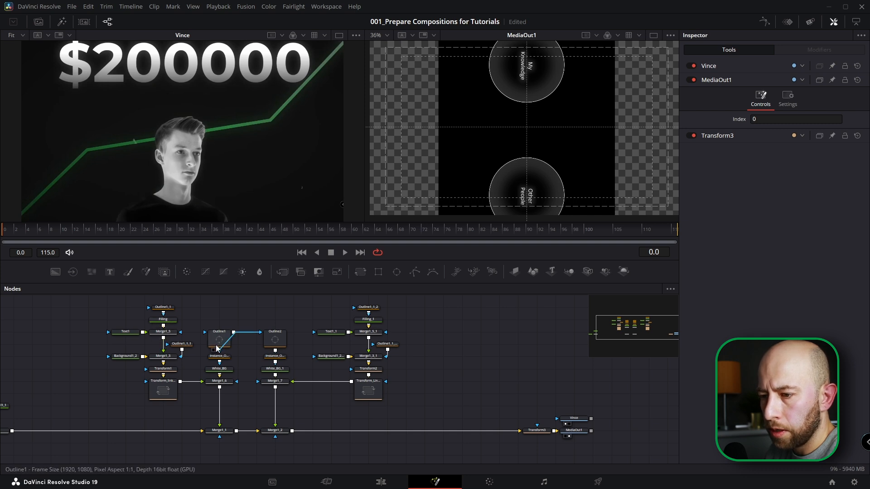
Duplicate White_BG and merge the copy over the main line, between Merge1_2 and the rotating Transform
click(219, 370)
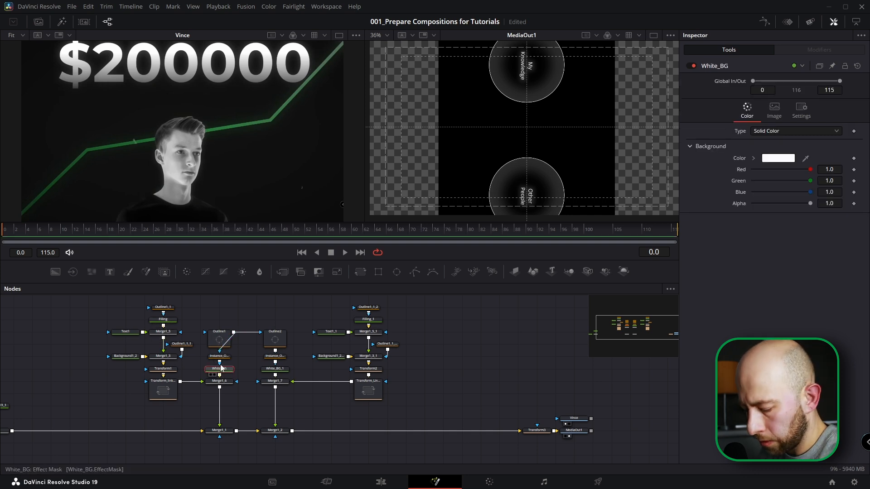
click(445, 397)
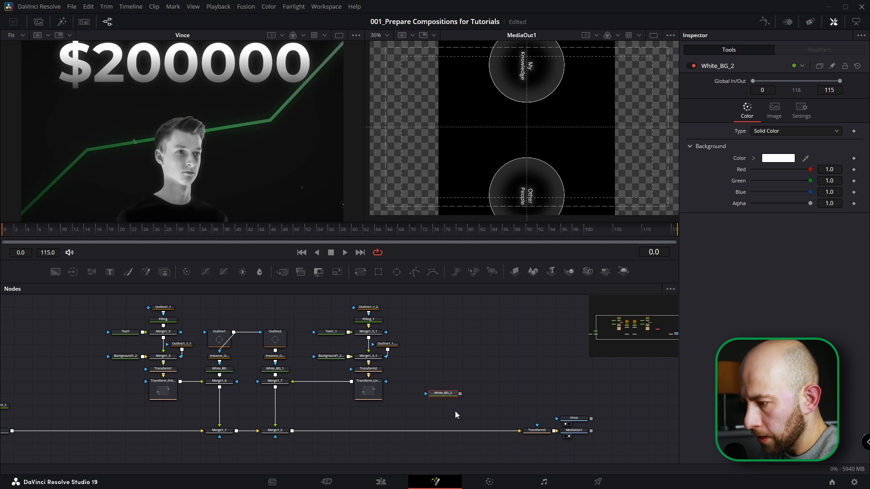
drag(421, 430, 293, 431)
click(462, 405)
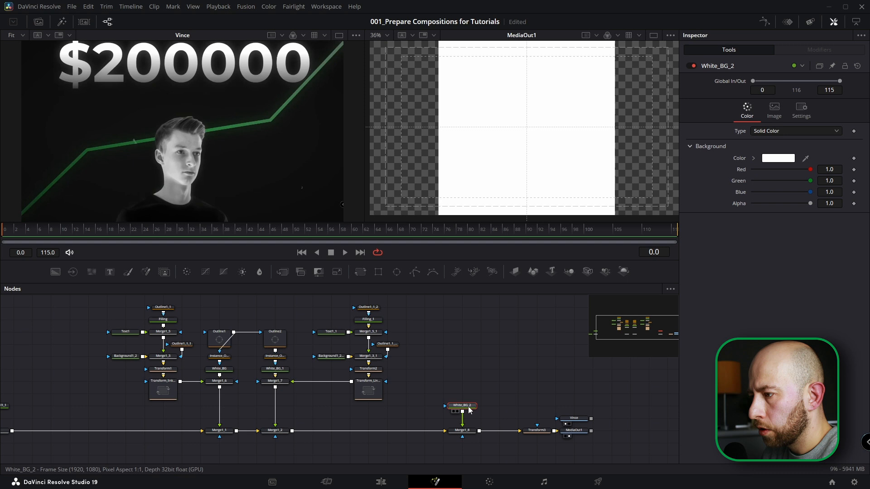
Add a Polygon mask to White_BG_2 and draw a straight horizontal line from the frame's center out to about X 0.42
click(415, 274)
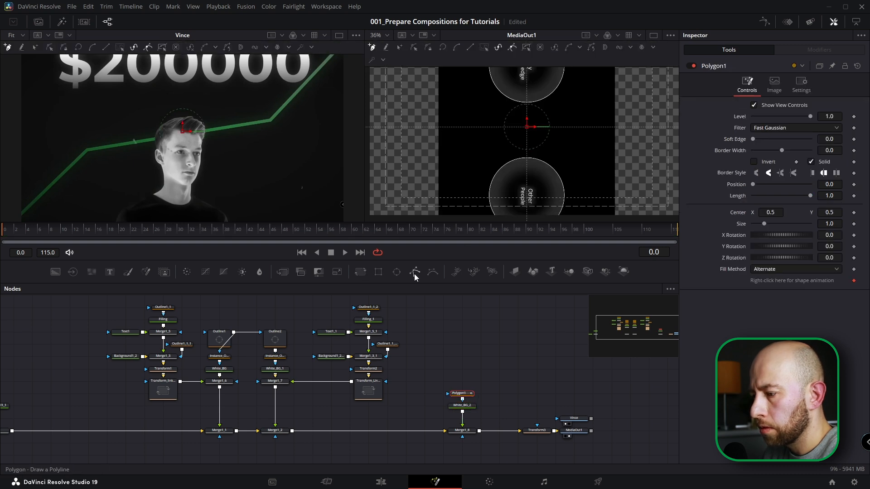
scroll(525, 126, up, 3)
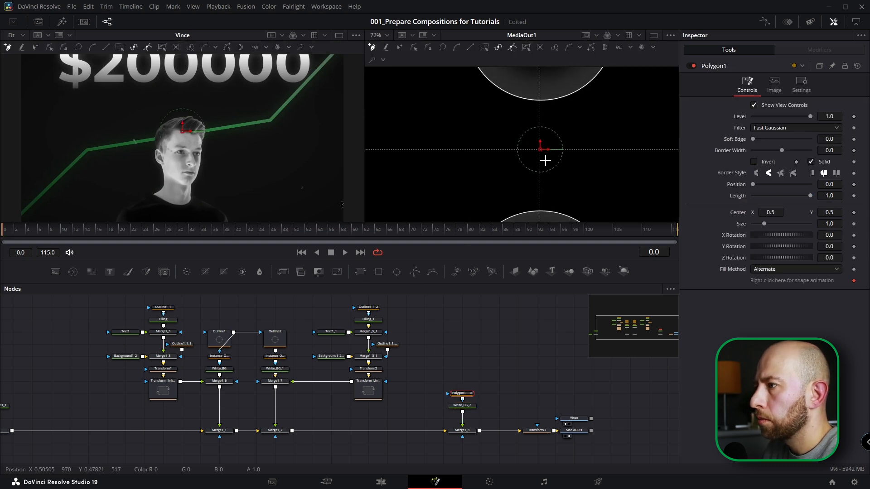
scroll(547, 161, up, 5)
scroll(545, 156, up, 5)
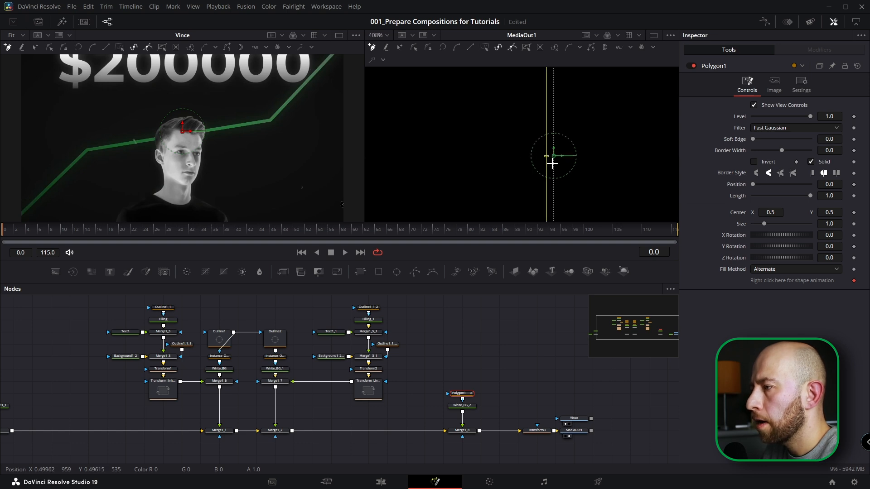
key(shift+z)
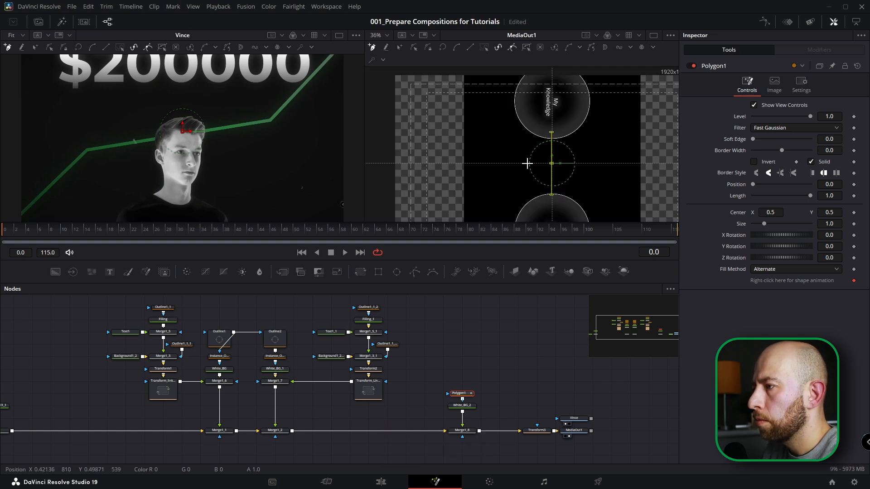
click(526, 163)
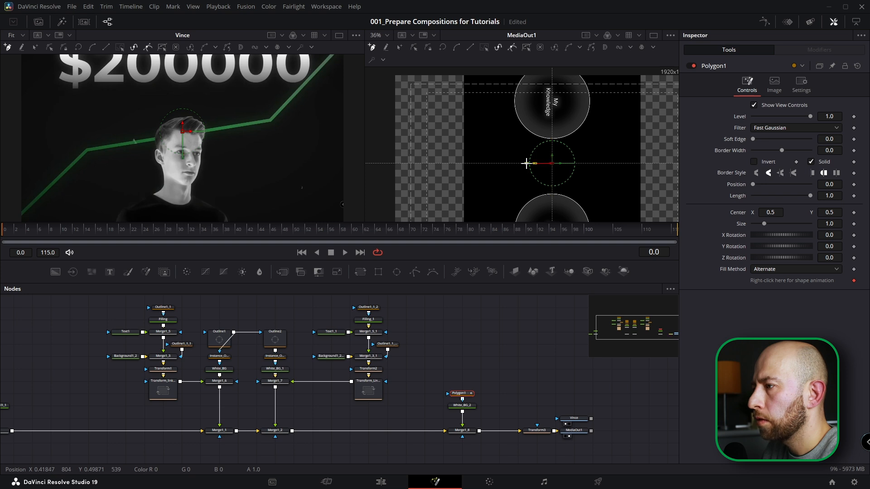
Turn off Solid and the view controls for the polygon line and set its border width to 0.0035
click(811, 162)
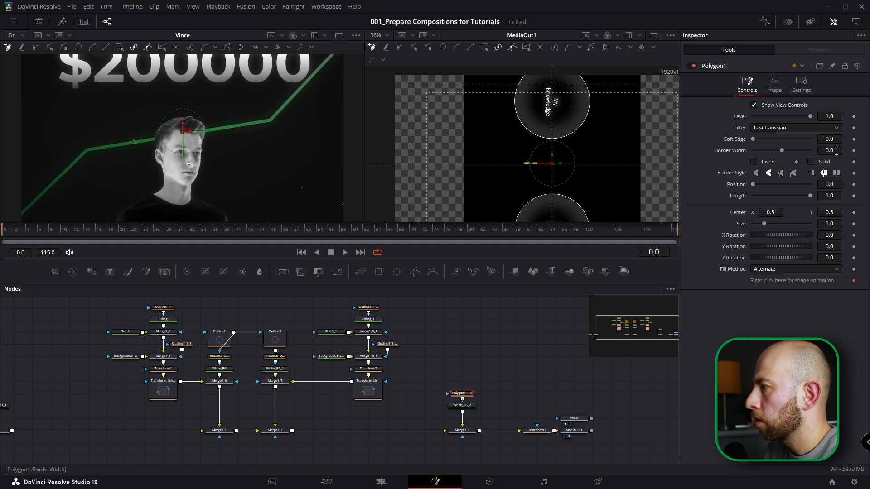
click(754, 106)
drag(832, 151, 847, 151)
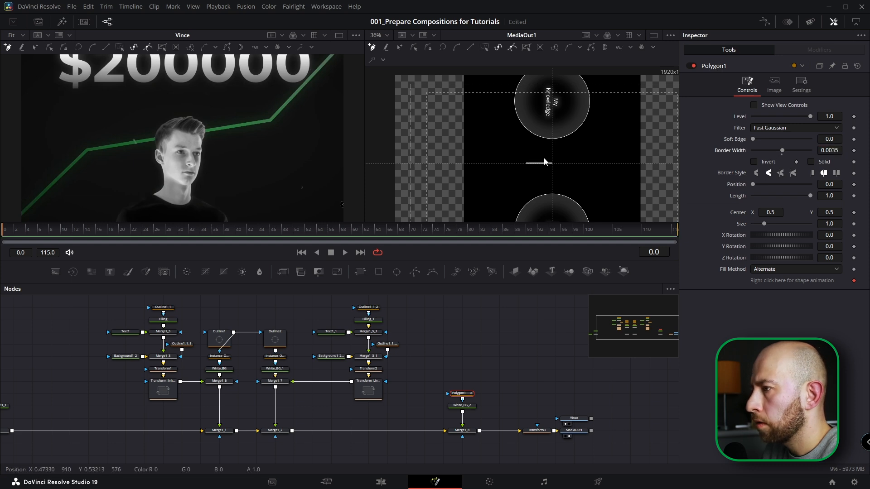
scroll(545, 167, up, 4)
scroll(544, 167, down, 1)
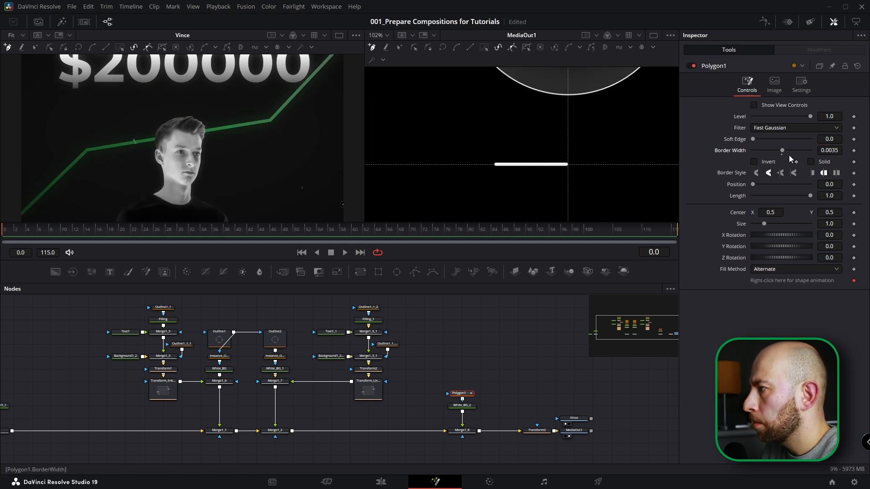
Give the polygon line flat end caps, then set its border width to 0.0038 and its center Y to 0.502
click(812, 175)
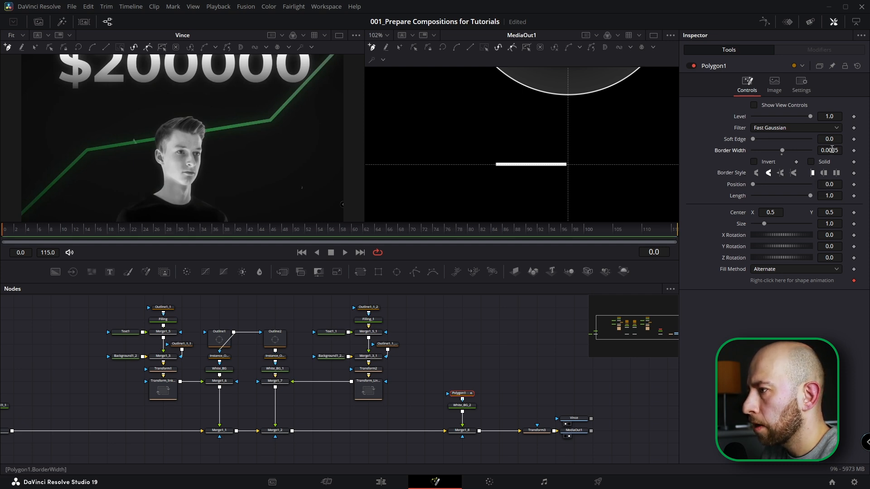
drag(831, 150, 833, 149)
drag(771, 212, 771, 213)
drag(834, 211, 834, 211)
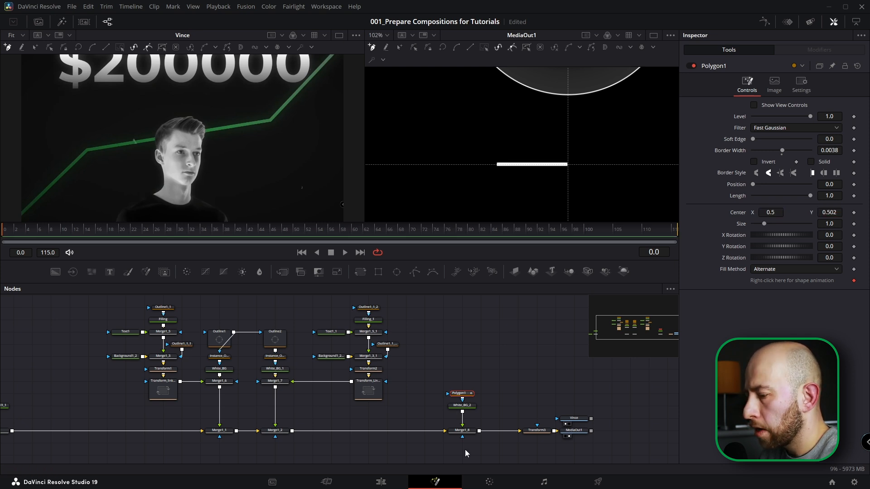
Turn on the view controls of Polygon1 and extend the line's outer end to about X 0.40
click(539, 430)
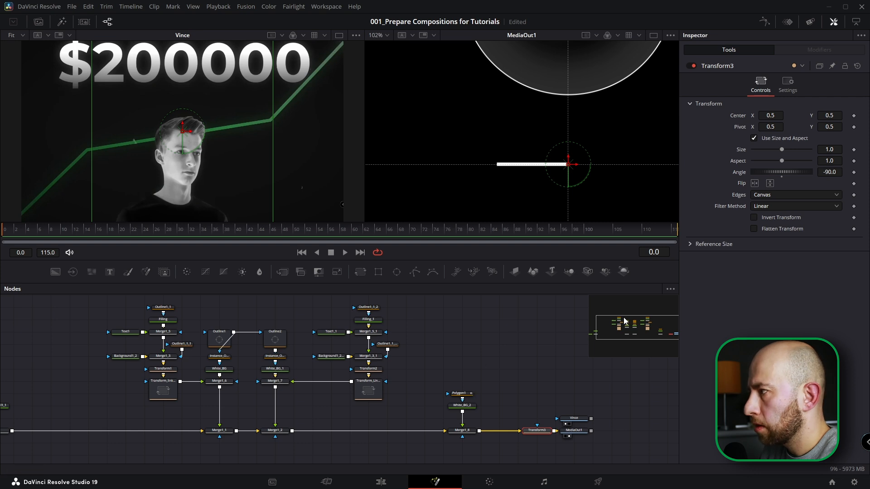
click(460, 393)
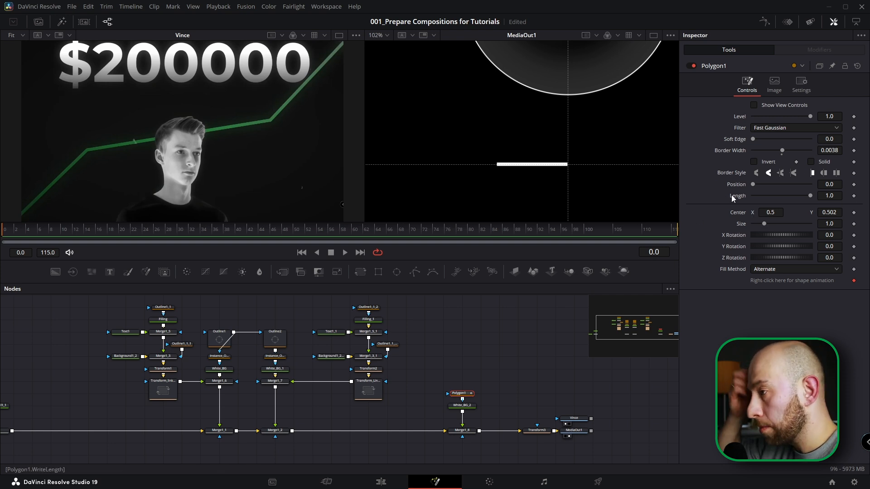
scroll(553, 167, down, 4)
scroll(554, 170, up, 3)
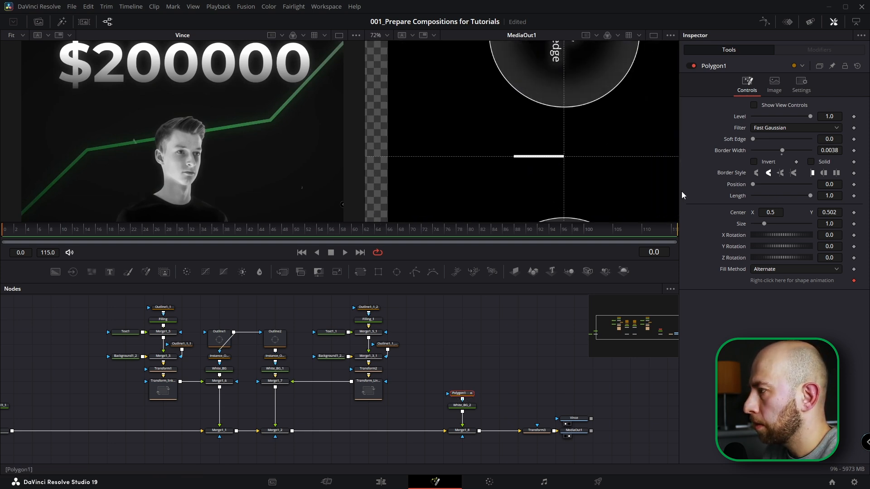
click(753, 105)
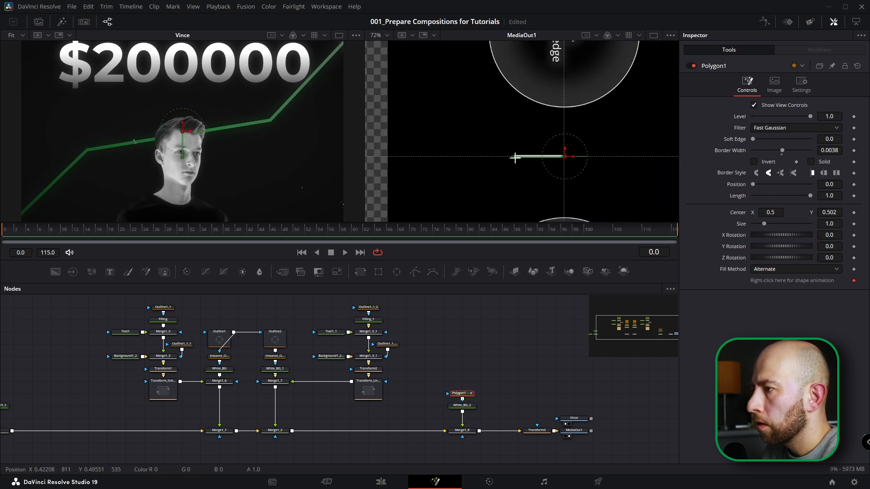
drag(515, 157, 504, 159)
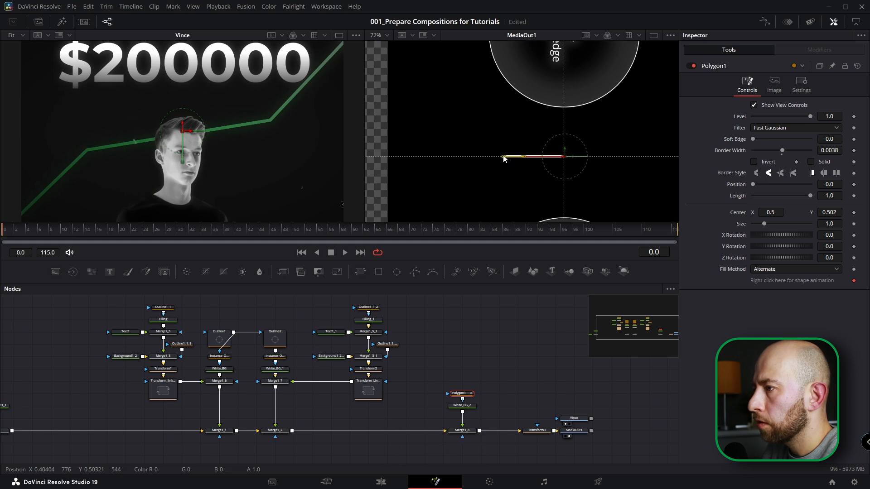
click(518, 331)
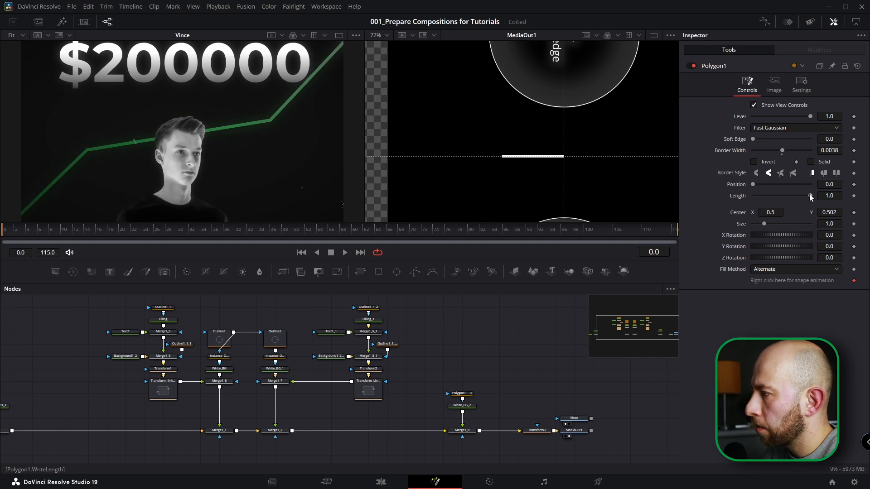
Test shortening the polygon line with its Length value, restore it to 1.0 and move the playhead to frame 93
drag(809, 193, 730, 192)
scroll(524, 162, down, 3)
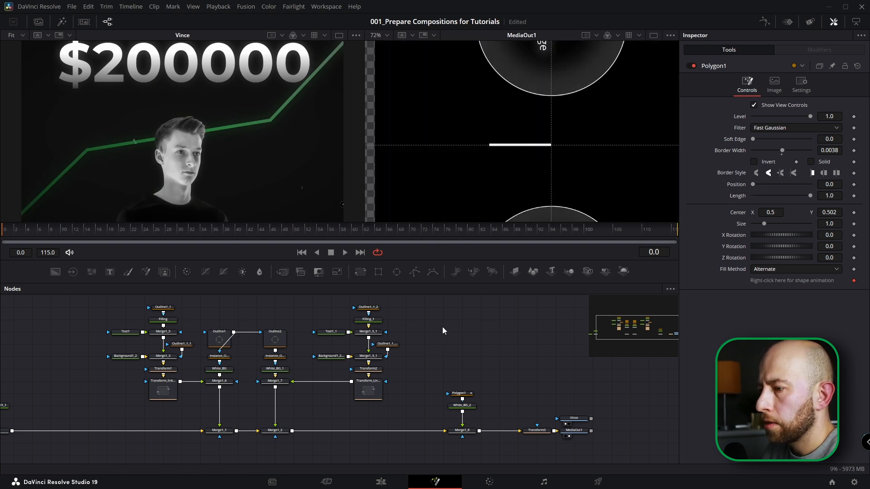
drag(491, 230, 544, 246)
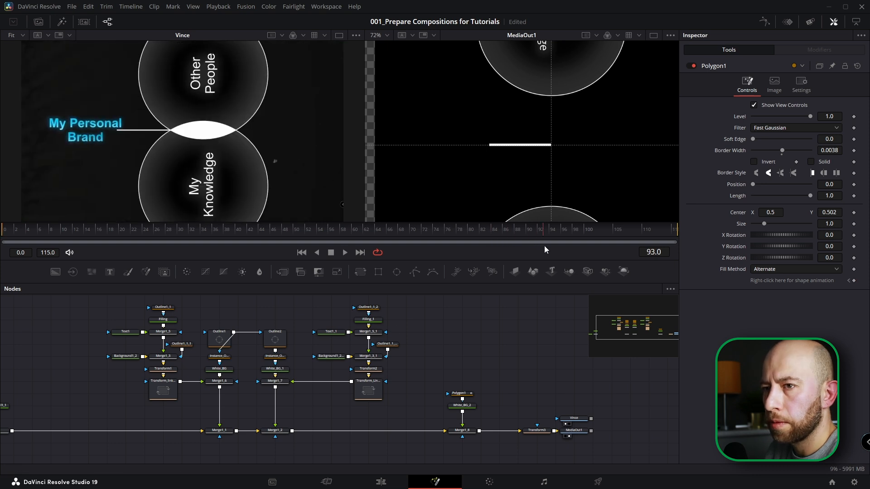
Add the custom text template from the effects library to the node graph and rename it My_Brand
click(62, 22)
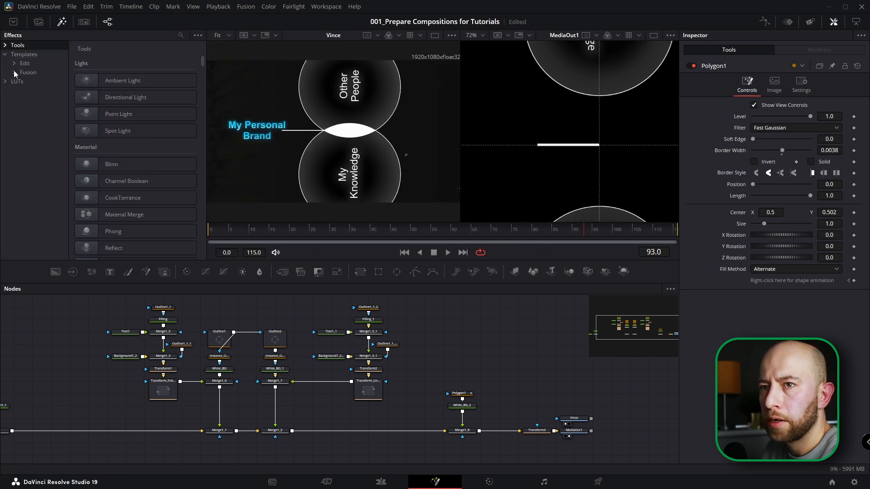
drag(311, 235, 589, 241)
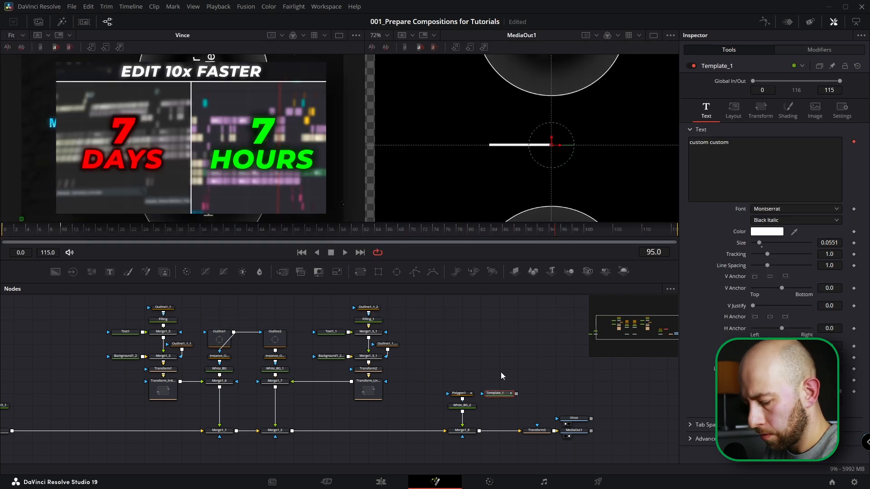
key(F2)
text(My_)
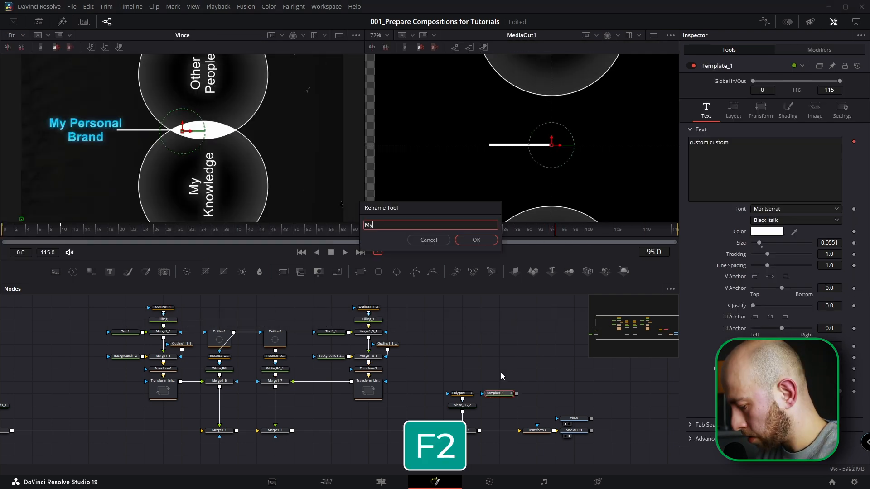
text(Br)
text(a)
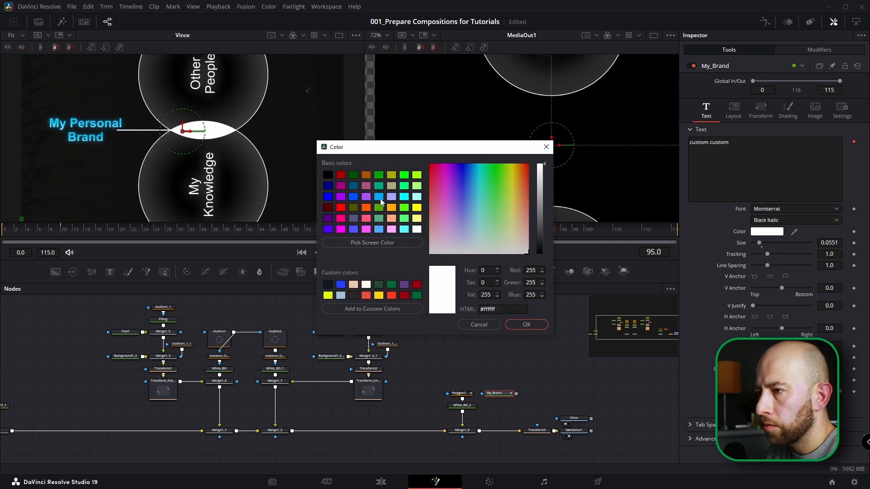
Color the My_Brand text bright blue, then merge it through a Soft Glow node into the main line before Transform3
click(379, 196)
click(527, 325)
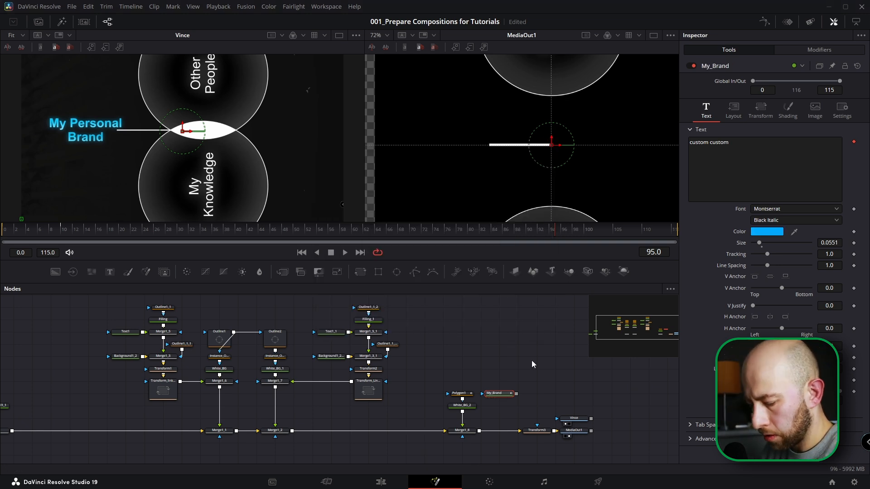
key(shift+space)
text(soft)
key(Return)
drag(517, 406, 479, 431)
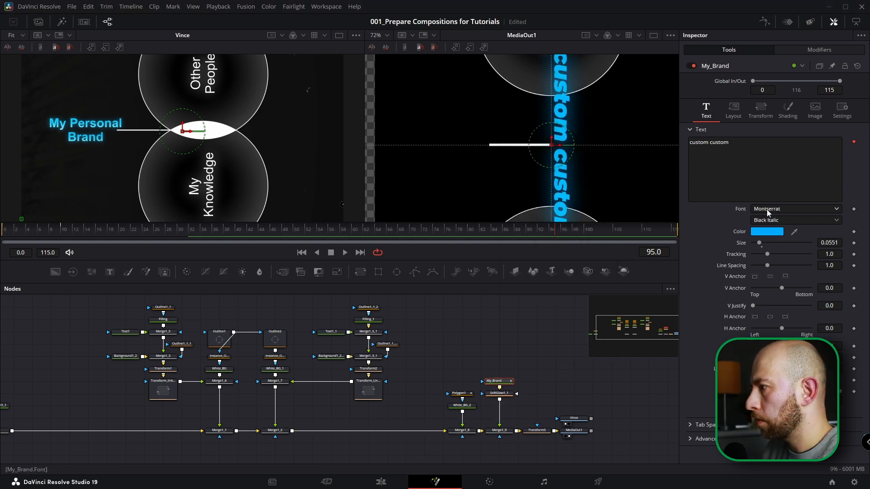
Set the My_Brand text's font to Open Sans Bold
click(770, 210)
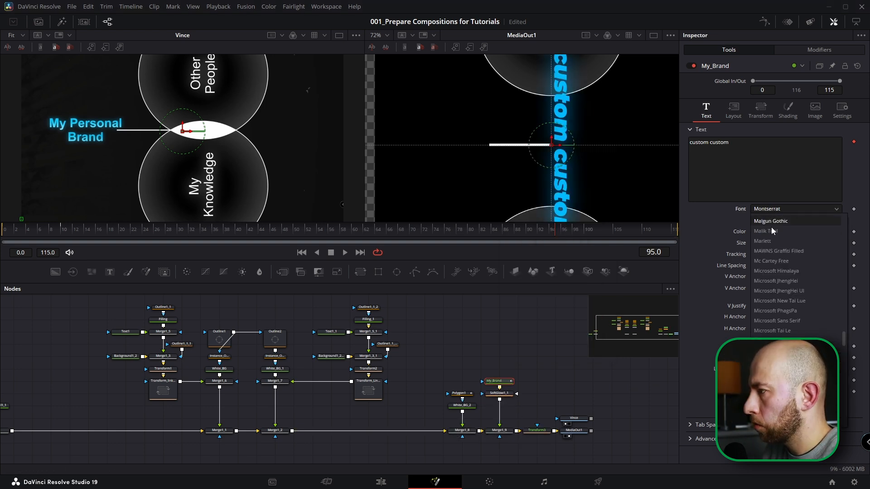
key(Escape)
click(771, 210)
click(767, 231)
click(761, 222)
click(769, 263)
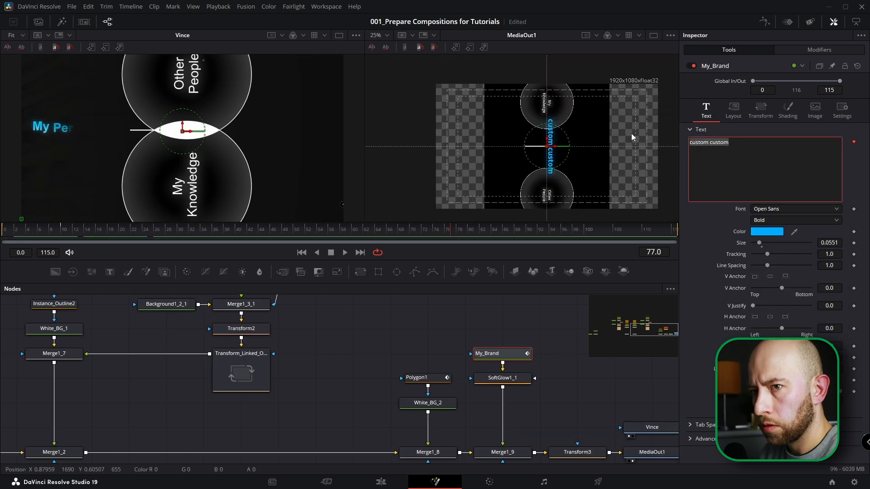
Replace the My_Brand text with "My Personal" and "Brand" on two lines, and move the playhead to frame 91
text(My Personal)
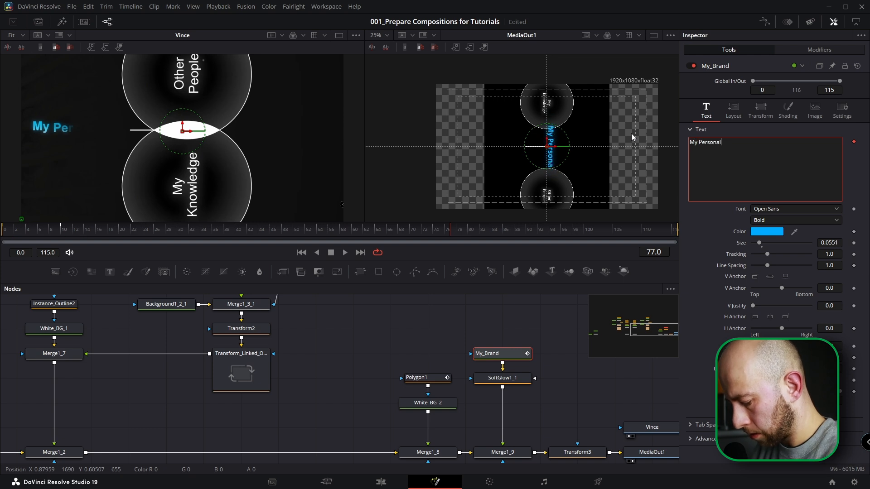
key(Return)
text(Brand)
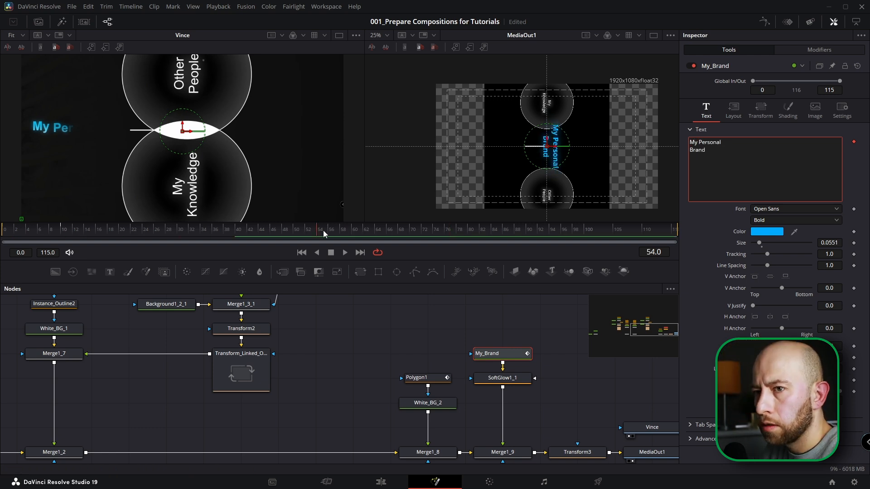
click(358, 237)
drag(358, 236, 420, 230)
drag(463, 231, 532, 247)
Insert a Transform between My_Brand and the Soft Glow, set its angle to 90 and move the text to the pointer line's outer end
drag(502, 378, 502, 403)
click(360, 273)
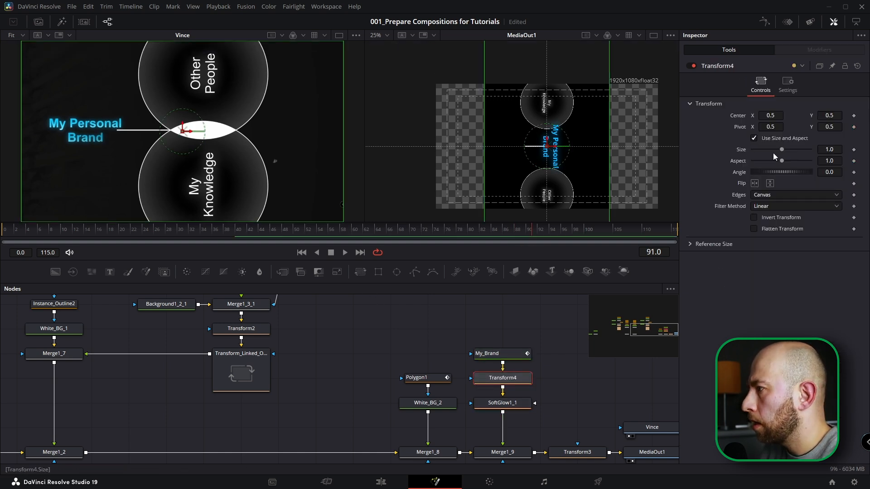
double_click(832, 173)
text(90)
key(Tab)
drag(829, 115, 709, 116)
drag(770, 115, 777, 115)
Thin the Polygon1 pointer line by setting its border width to 0.0017
scroll(495, 142, up, 4)
drag(829, 149, 701, 149)
drag(575, 173, 571, 173)
scroll(540, 195, down, 3)
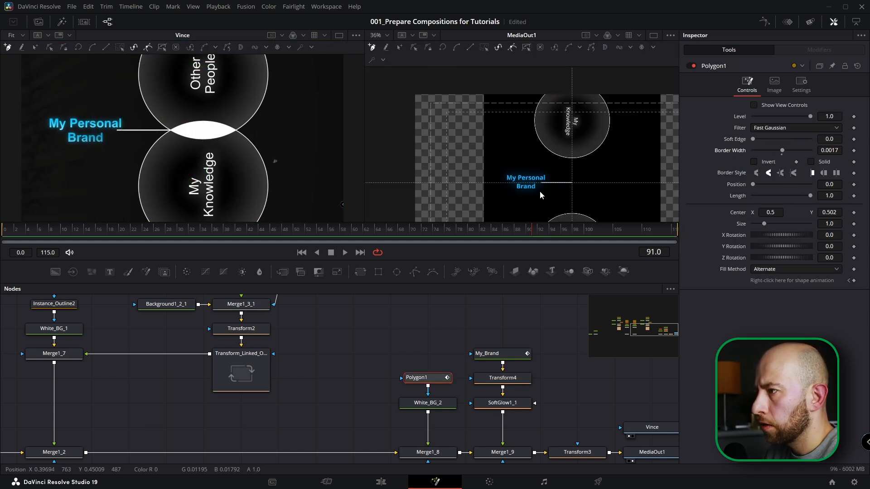
drag(569, 187, 548, 177)
click(576, 452)
drag(567, 417, 521, 395)
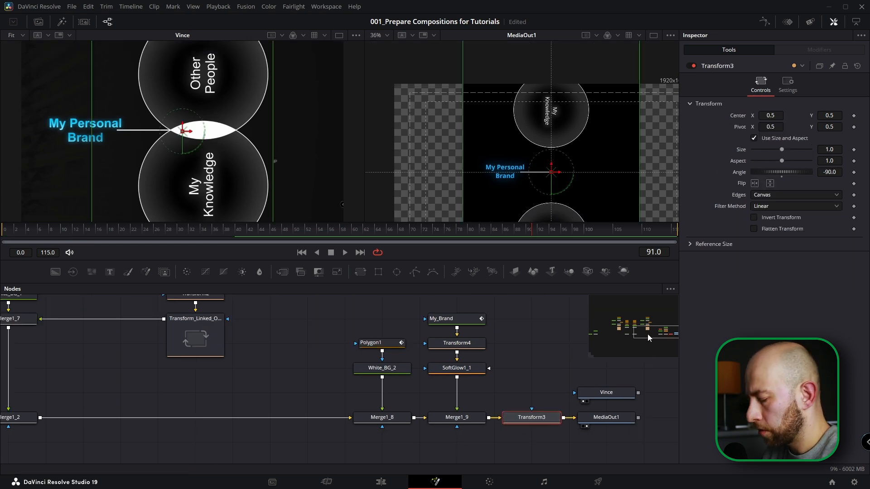
Shift the My_Brand text animation keyframes so they start at the playhead near frame 72
drag(425, 333, 455, 349)
click(471, 334)
drag(378, 232, 417, 232)
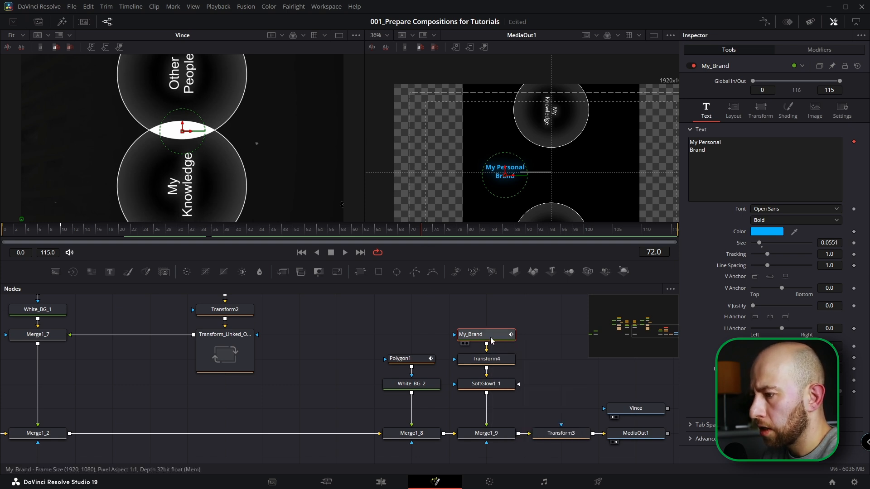
click(787, 23)
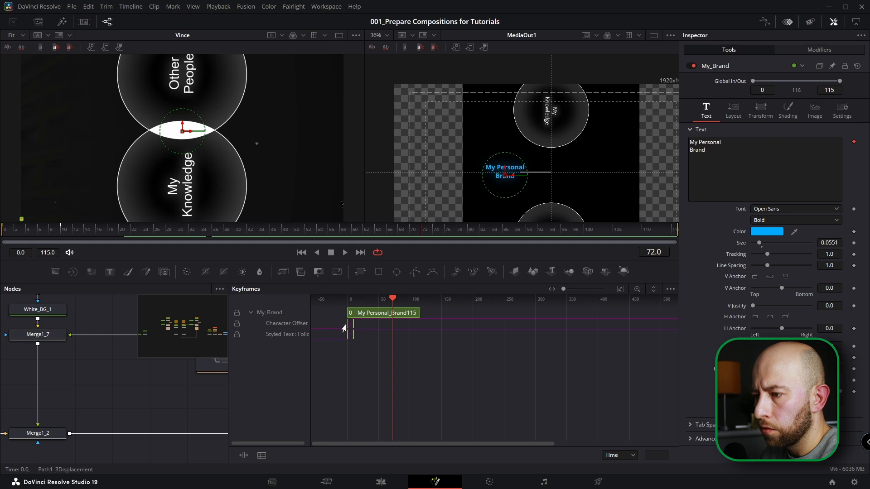
drag(348, 329, 391, 327)
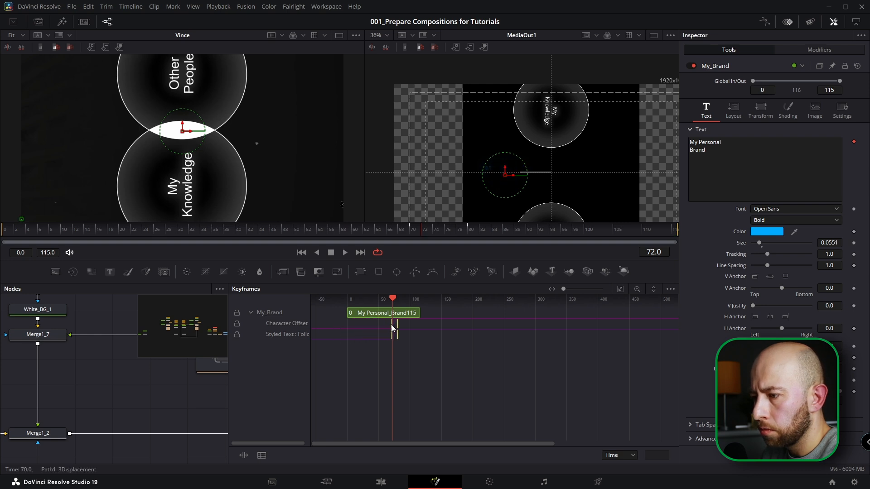
click(787, 22)
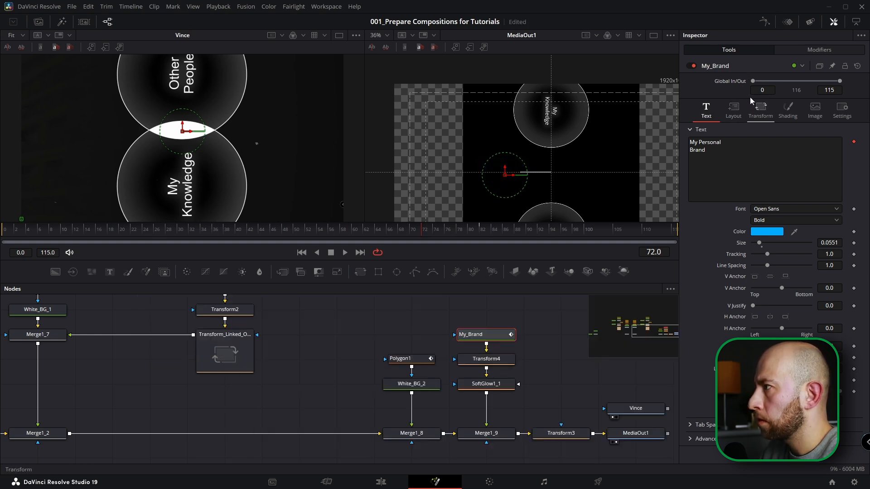
Open the My_Brand text's Follower modifier settings, lower a value there and move the playhead to frame 92
click(803, 50)
drag(428, 230, 534, 246)
drag(832, 155, 777, 155)
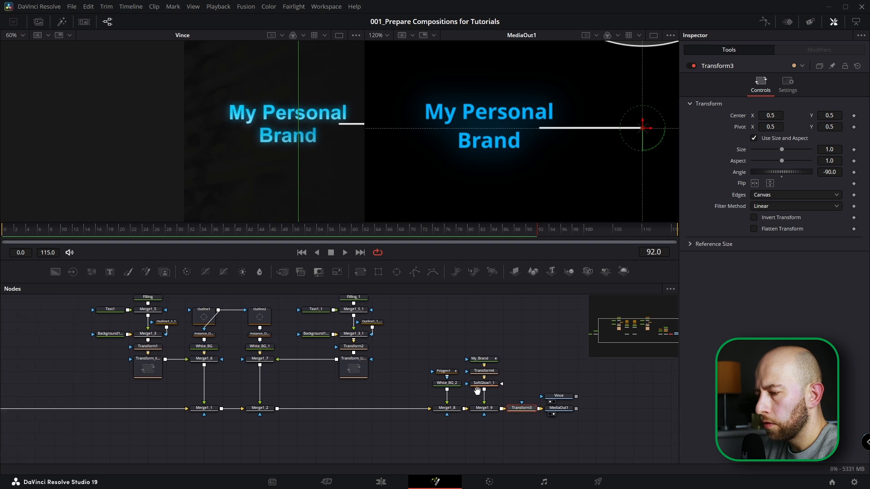
Switch the first shading element of My_Brand to a gradient fill and color its starting stop bright blue
scroll(481, 358, up, 2)
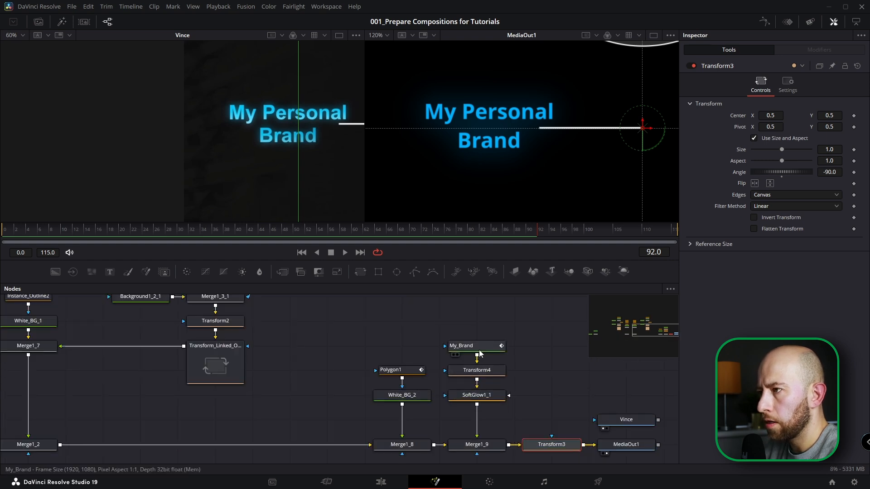
click(476, 347)
scroll(256, 118, up, 3)
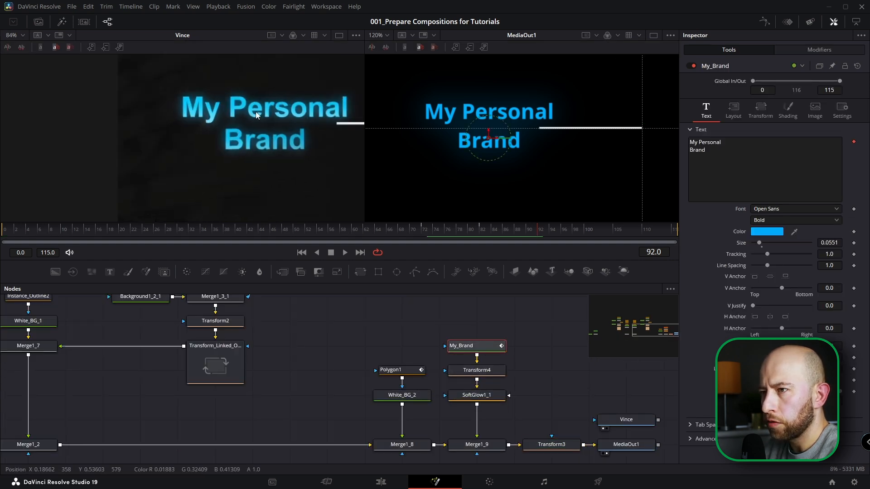
click(788, 109)
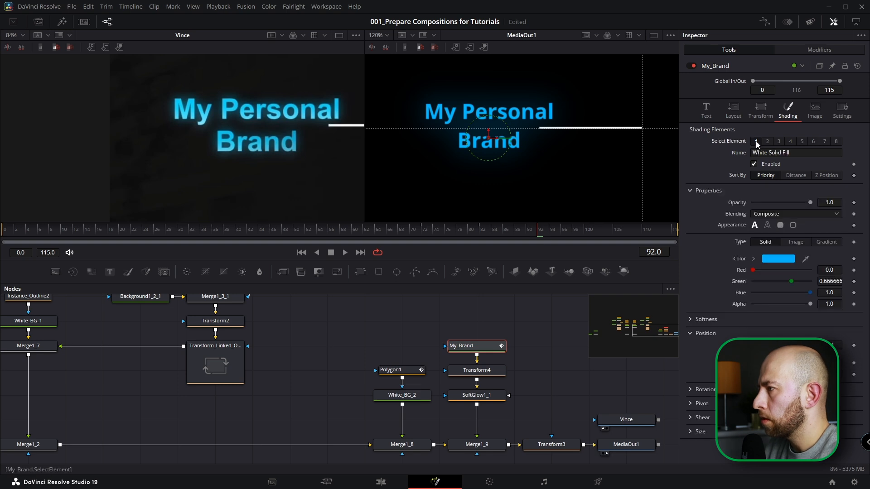
click(822, 241)
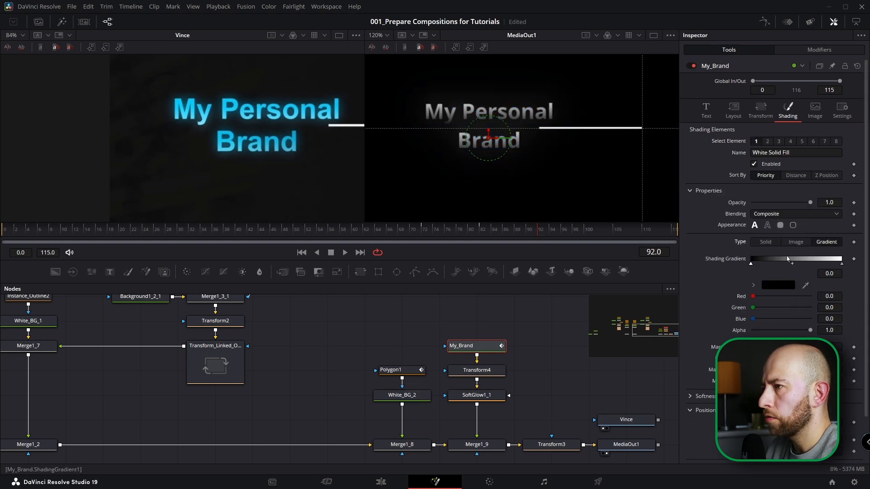
click(770, 285)
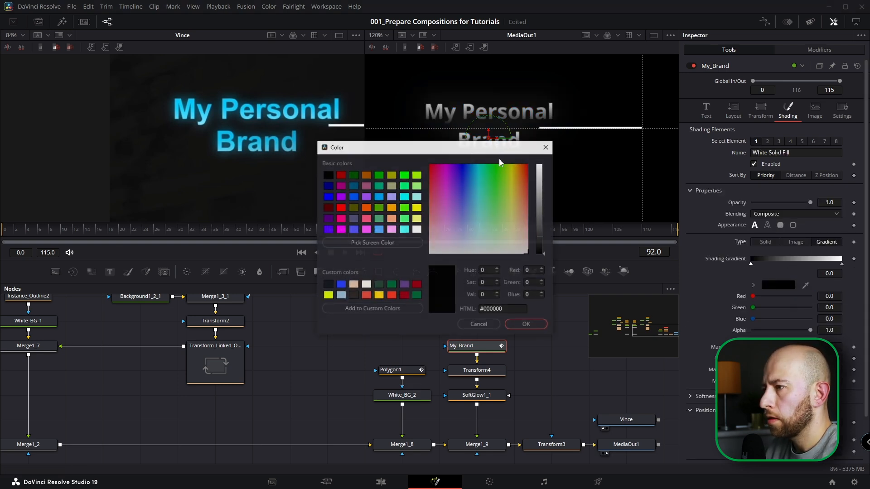
click(378, 196)
click(526, 324)
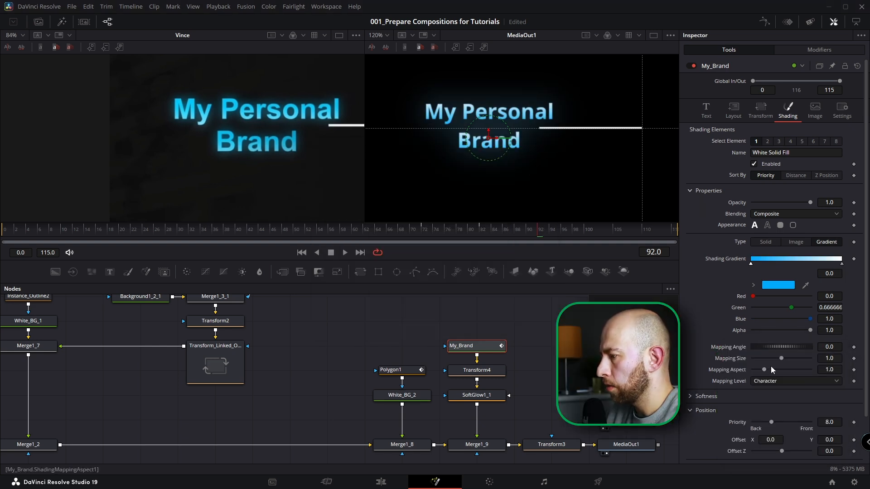
Set the text gradient's Mapping Angle to 180, Mapping Size to 0.488 and blue stop to about 0.41, and raise its Mapping Aspect
click(828, 345)
text(180)
key(Tab)
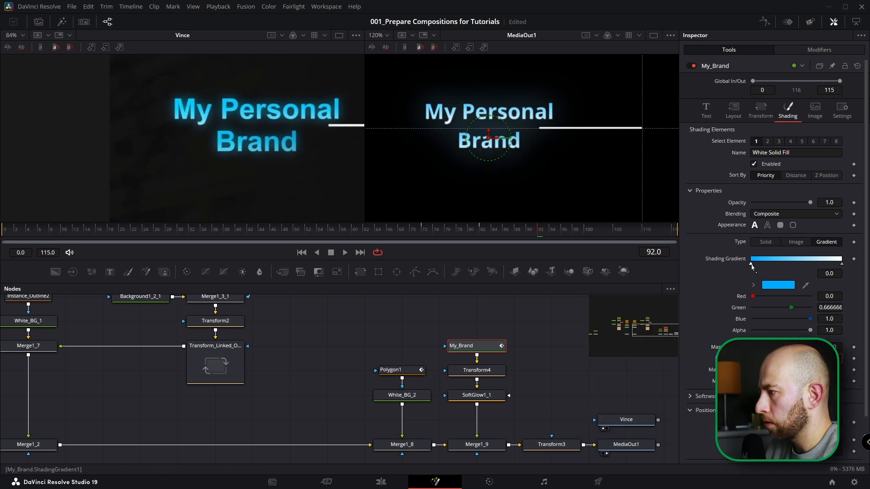
drag(782, 358, 766, 358)
drag(751, 264, 790, 264)
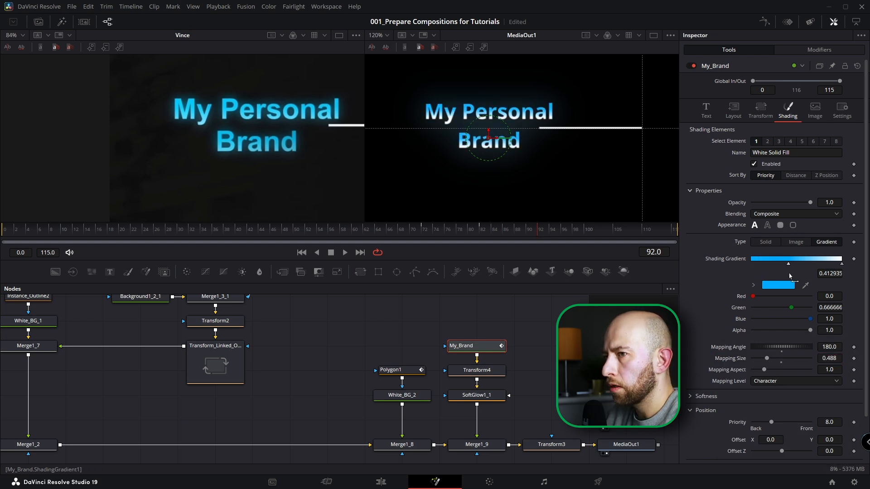
drag(765, 371, 787, 370)
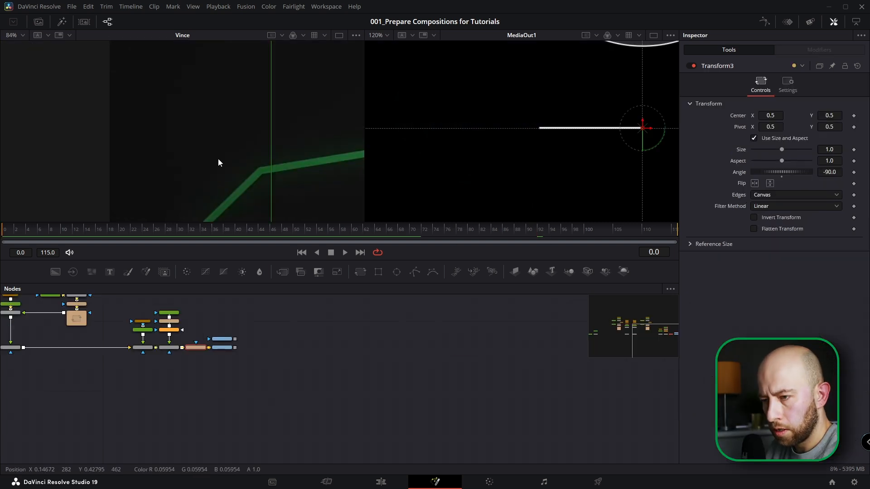
Disable the Transform3 node and move MediaOut1 and the reference media node farther down the graph to make room
key(ctrl+f)
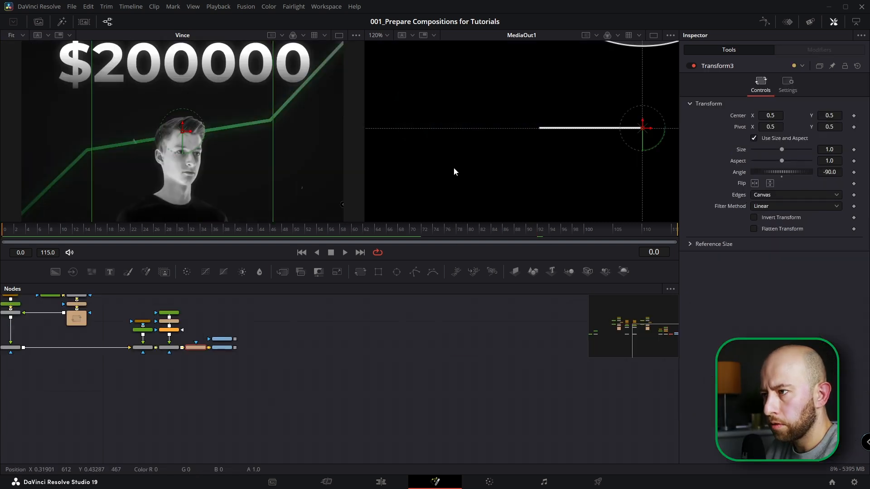
key(ctrl+f)
key(ctrl+1)
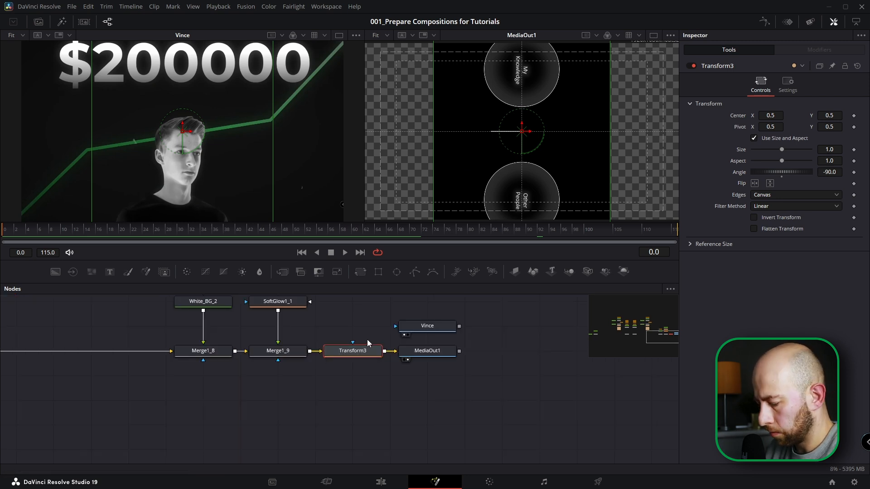
key(ctrl+p)
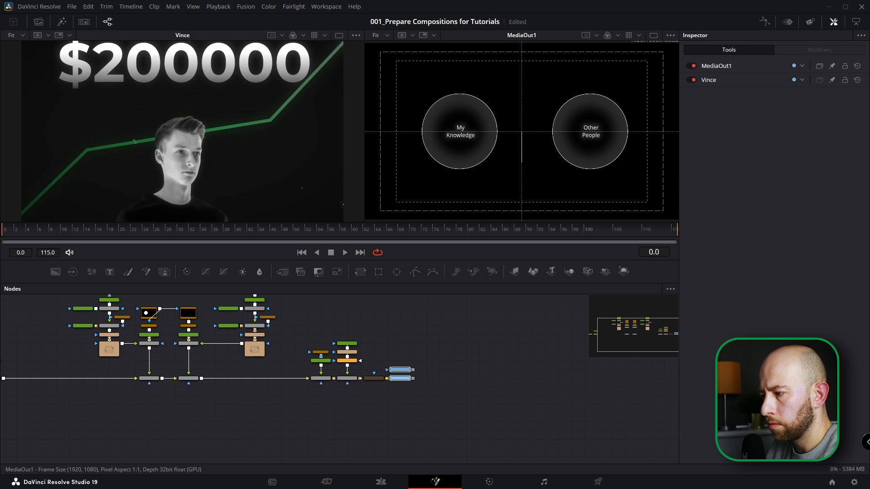
drag(398, 378, 649, 380)
drag(486, 419, 323, 453)
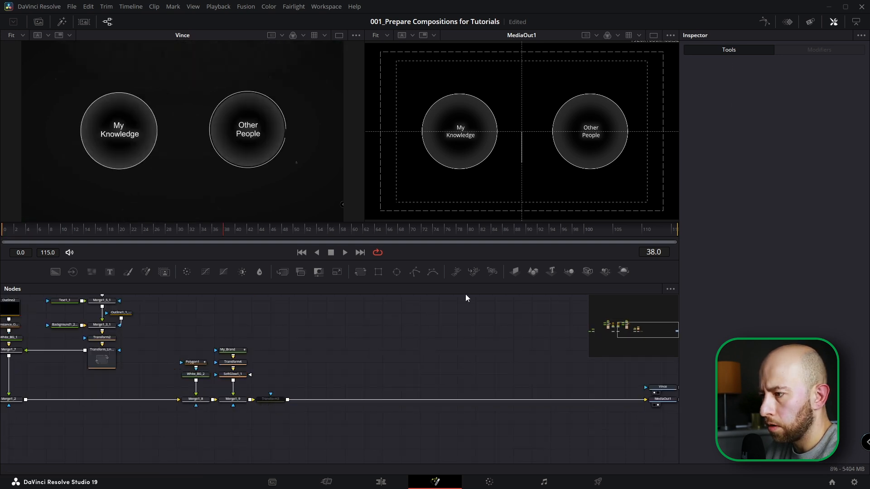
Add an Image Plane 3D node followed by a Merge 3D and a Renderer 3D above the main line
drag(516, 271, 363, 364)
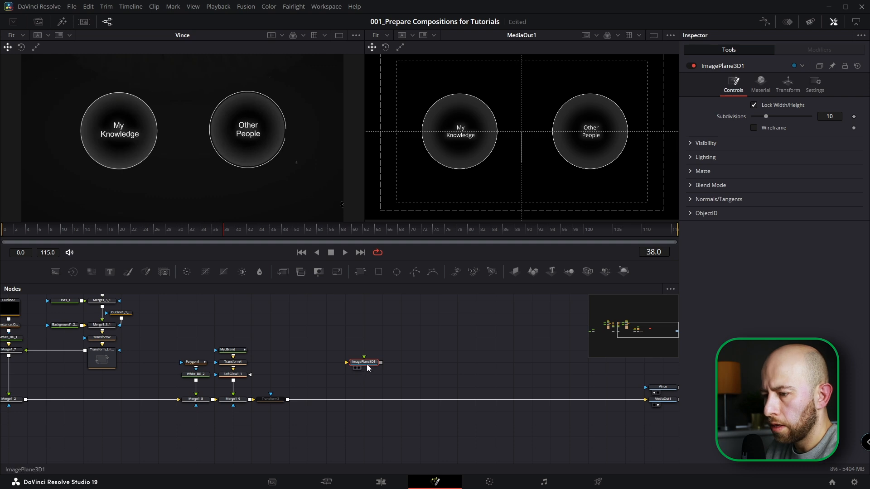
key(shift+space)
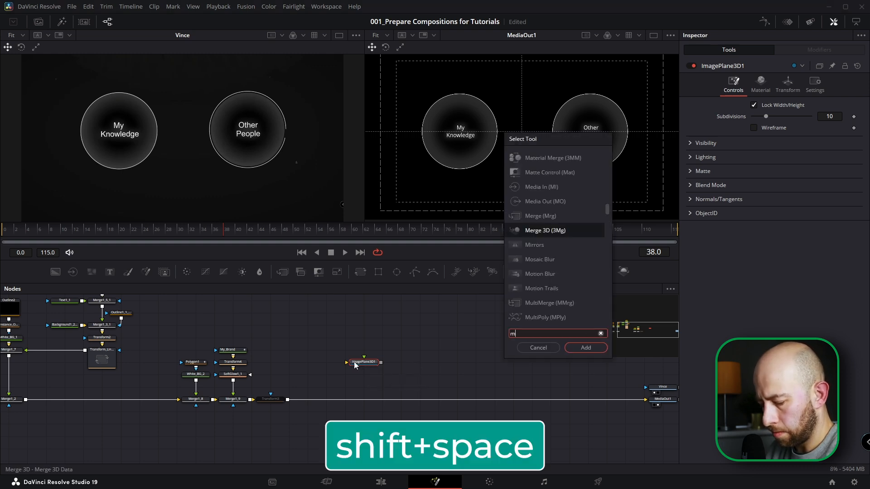
text(merge)
key(Return)
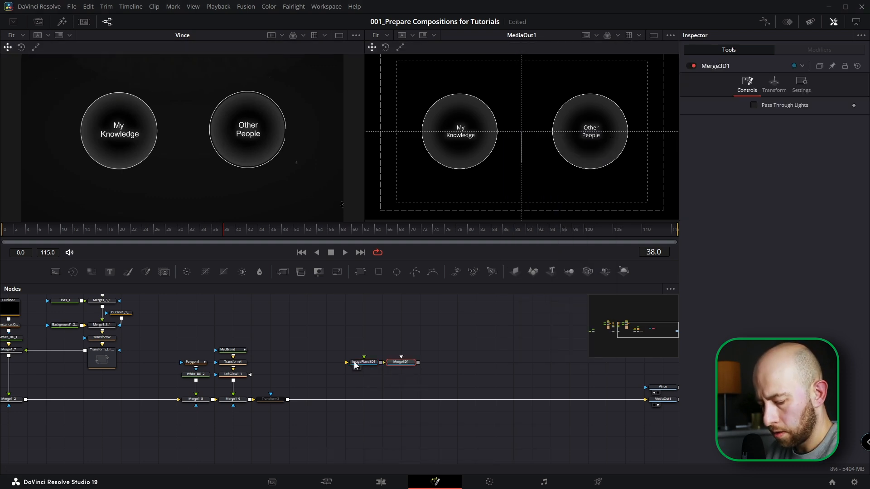
key(shift+space)
text(rend)
key(Return)
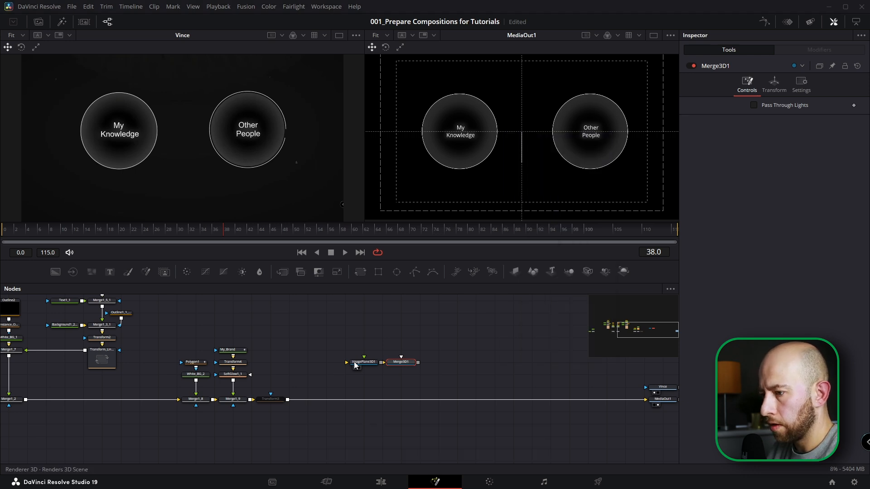
Add a Camera 3D node above the 3D chain and connect it to Merge3D1
click(403, 363)
drag(595, 276, 487, 318)
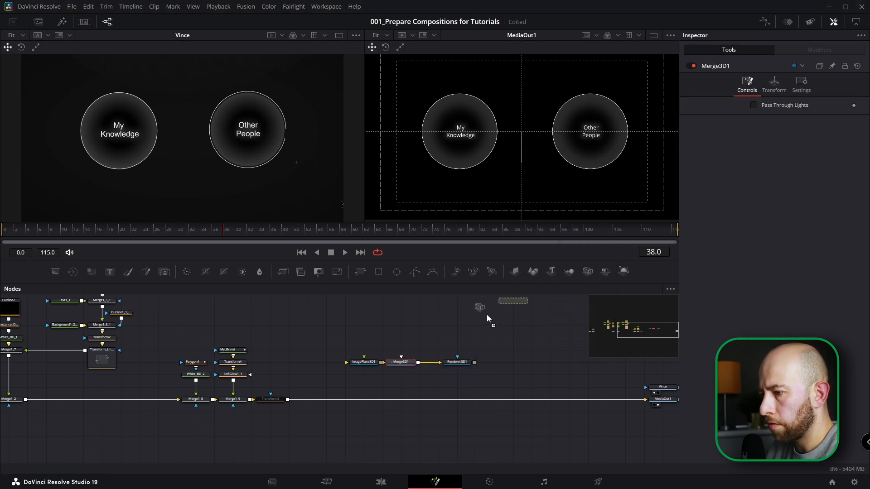
drag(413, 319, 401, 359)
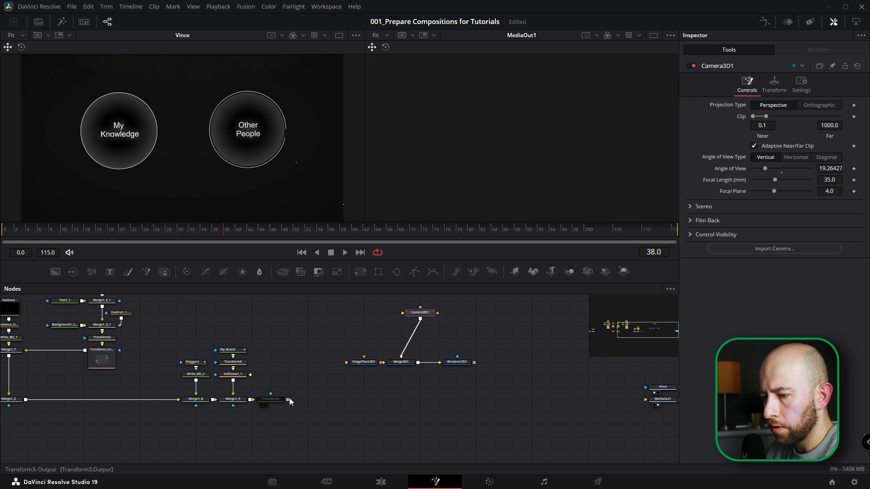
Route Transform3 into ImagePlane3D1 and Renderer3D1 into MediaOut1, and line up the 3D nodes with the main line
drag(288, 399, 485, 374)
drag(288, 399, 347, 362)
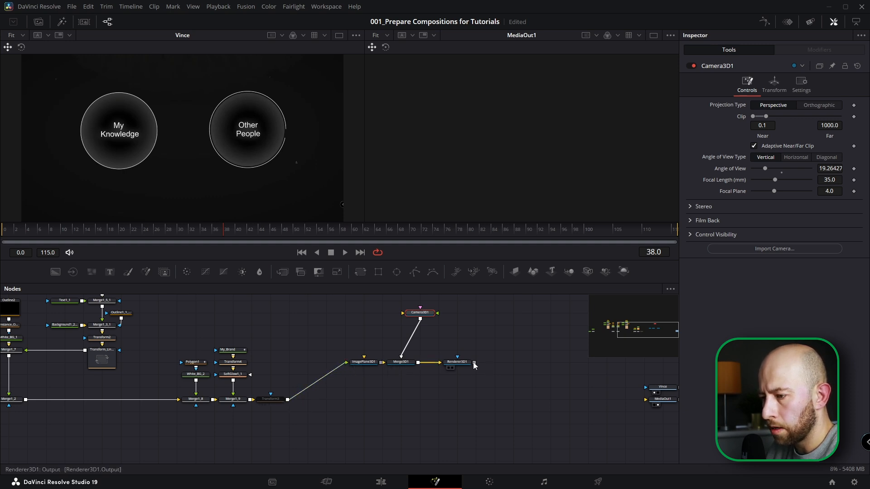
drag(474, 363, 646, 401)
drag(485, 388, 362, 308)
drag(399, 362, 396, 400)
Show Merge3D1 in the first viewer and tidy the node graph with the image plane before it and the camera directly above
click(405, 406)
click(405, 401)
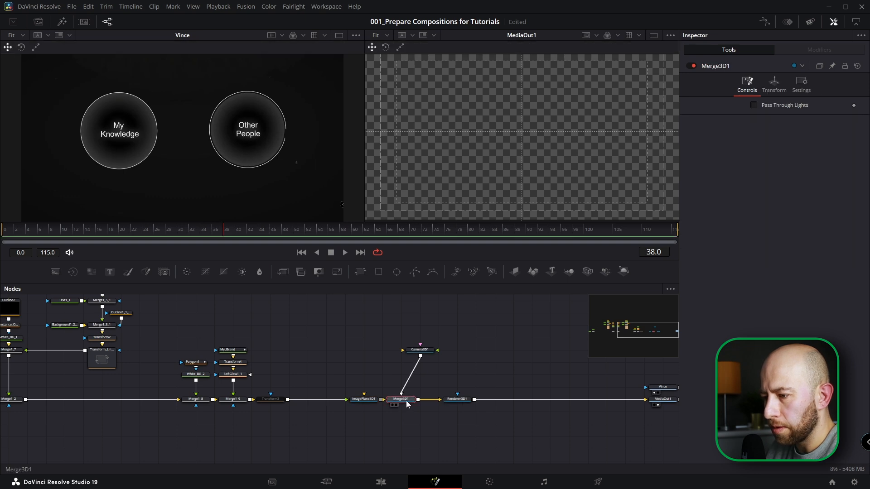
key(1)
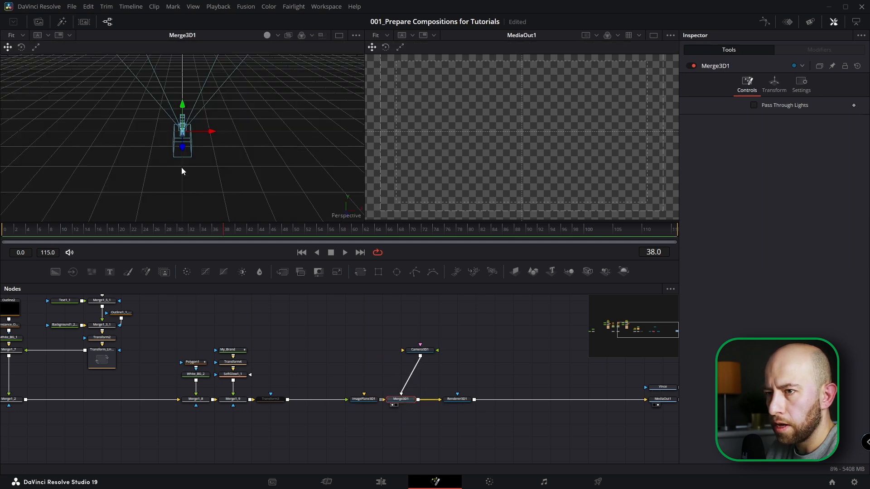
drag(343, 400, 396, 400)
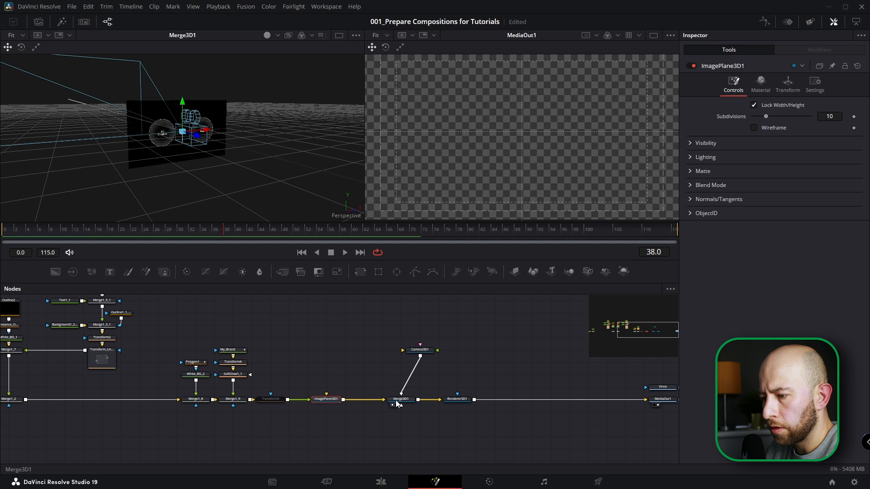
drag(335, 401, 355, 401)
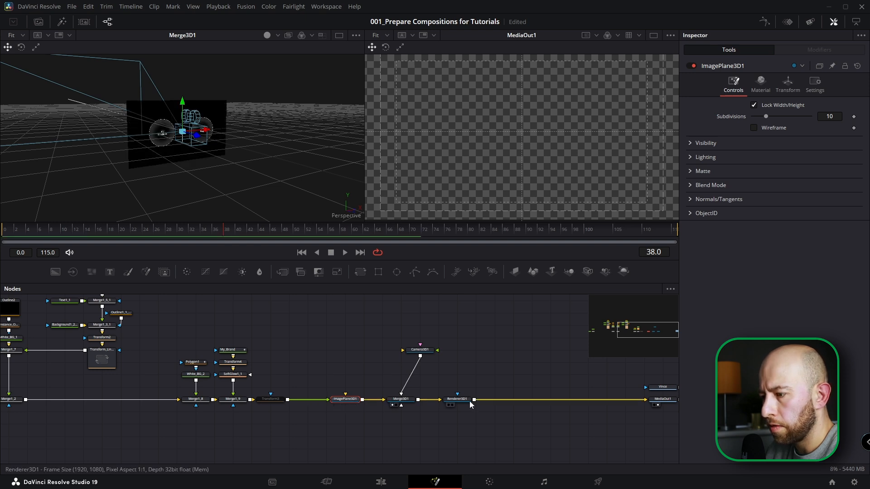
click(424, 352)
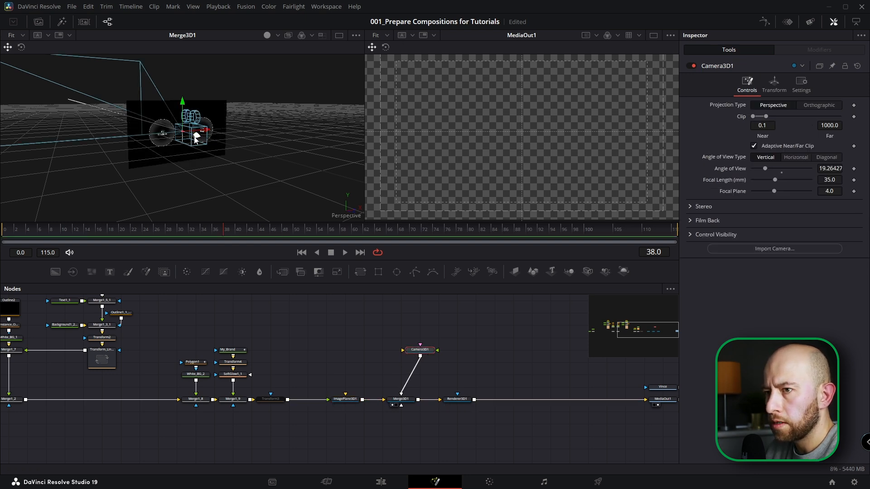
mouse_move(197, 133)
mouse_down()
mouse_move(344, 126)
mouse_move(183, 138)
mouse_up()
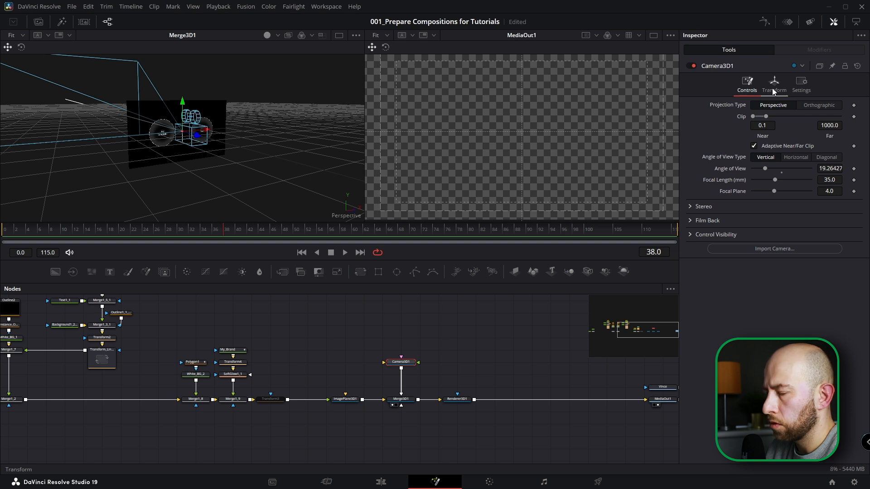
Set Camera3D1's Z translation to 1.63 and hide the guides in the MediaOut1 viewer
click(773, 87)
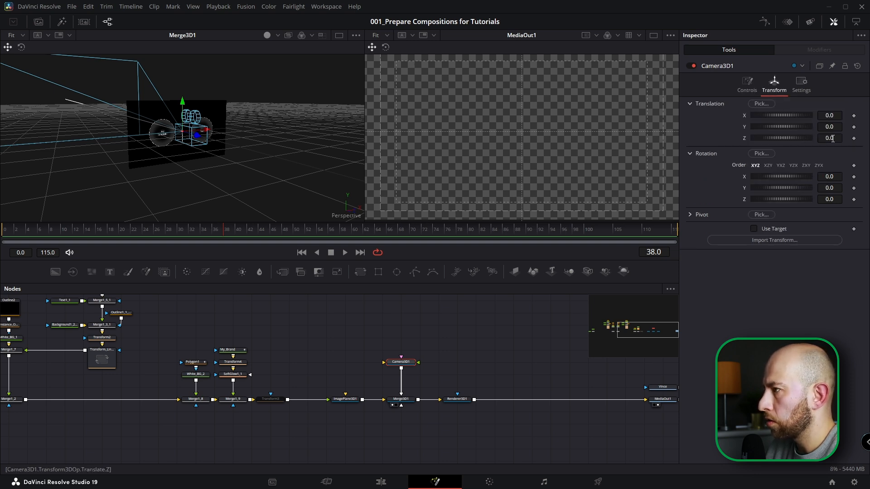
drag(832, 138, 809, 138)
scroll(565, 137, down, 1)
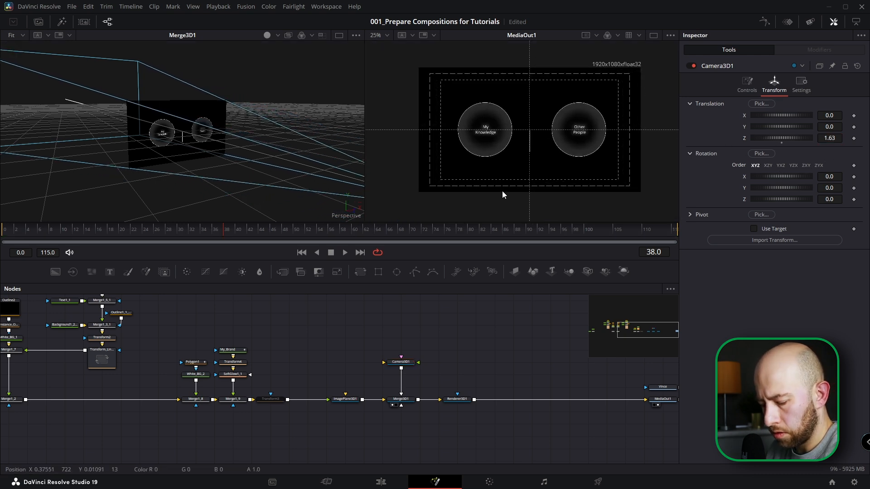
key(ctrl+g)
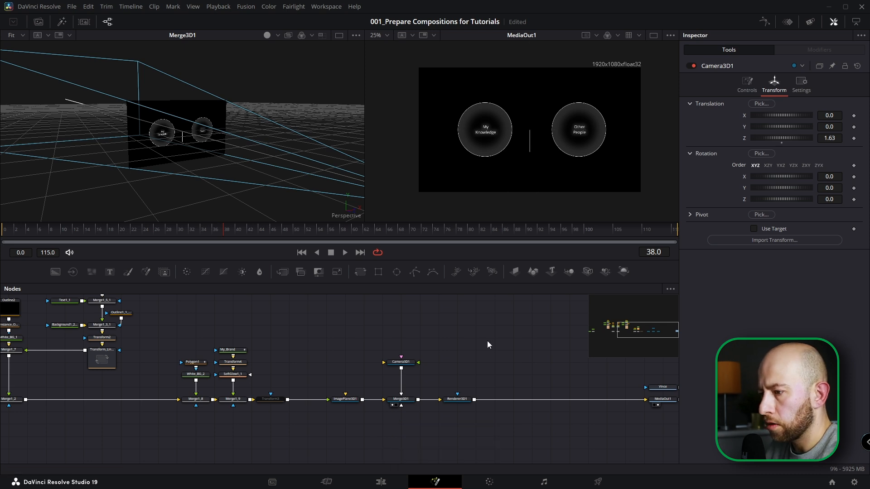
Set the Length of the pointer line's Polygon1 mask to 0
scroll(245, 349, left, 3)
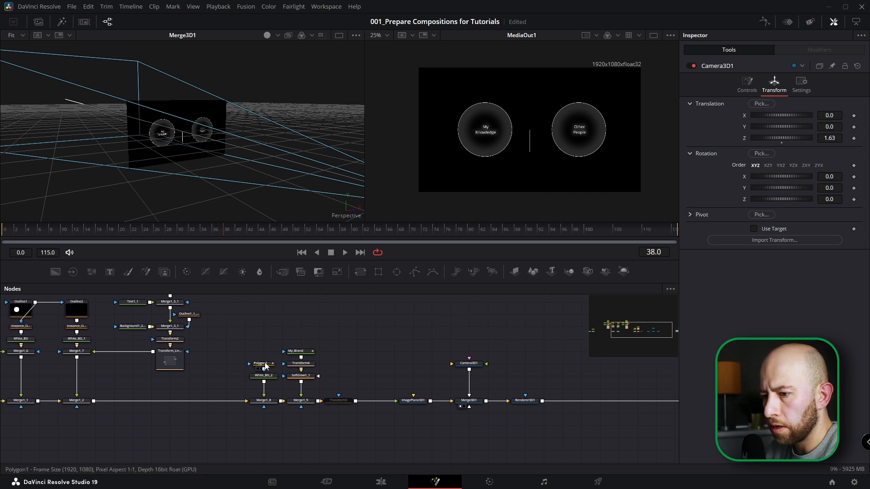
click(265, 365)
drag(810, 195, 764, 197)
click(408, 324)
Show the Vince reference node in the first viewer and go to frame 0
scroll(521, 390, down, 2)
drag(636, 387, 566, 391)
scroll(566, 392, up, 4)
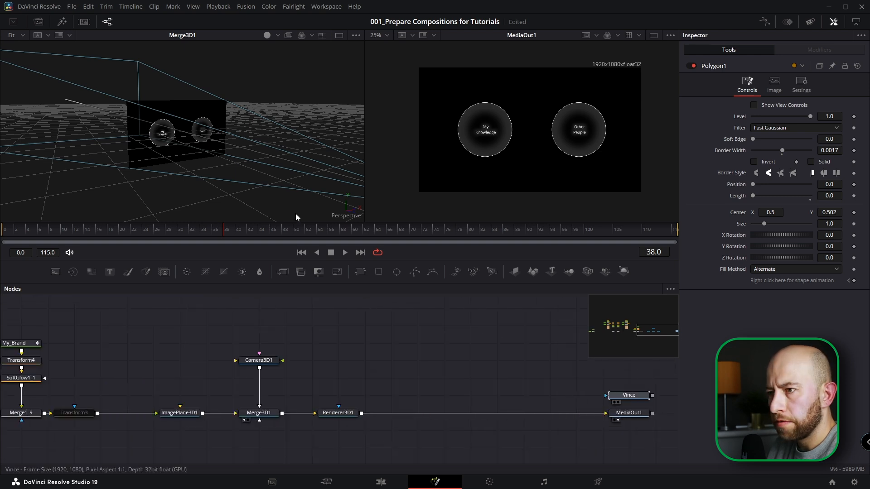
key(1)
drag(26, 233, 2, 237)
Turn off Solid on Outline1 and keyframe its Length at 0 on frame 0
drag(184, 339, 588, 380)
scroll(356, 367, up, 3)
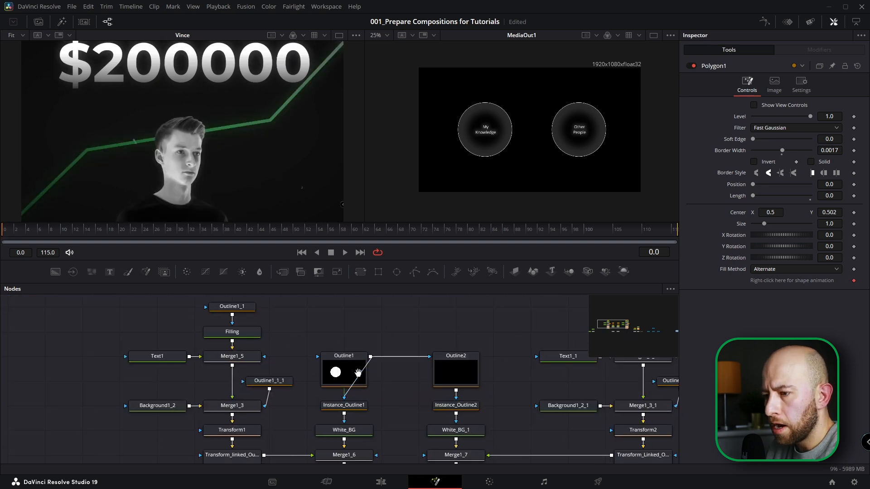
click(342, 360)
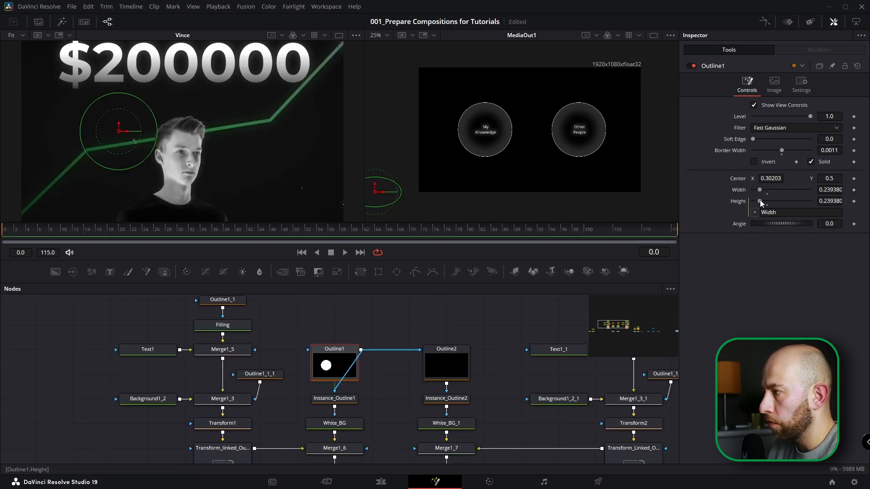
click(811, 161)
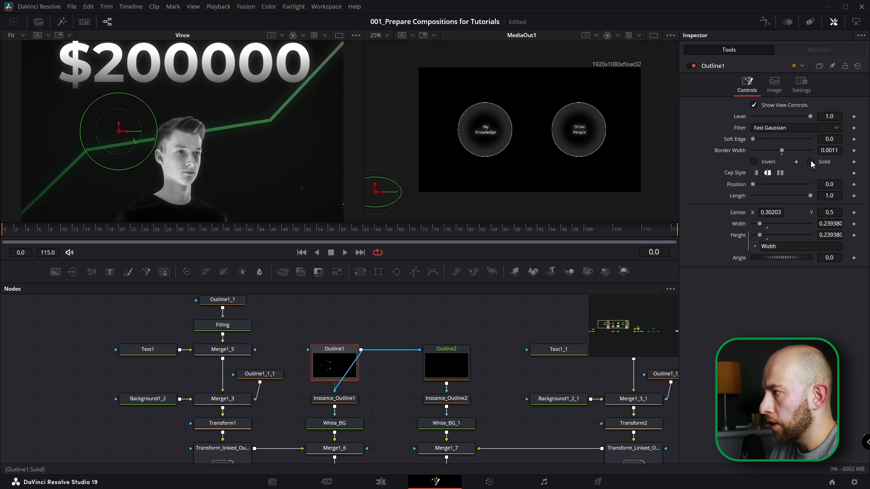
drag(809, 197, 767, 197)
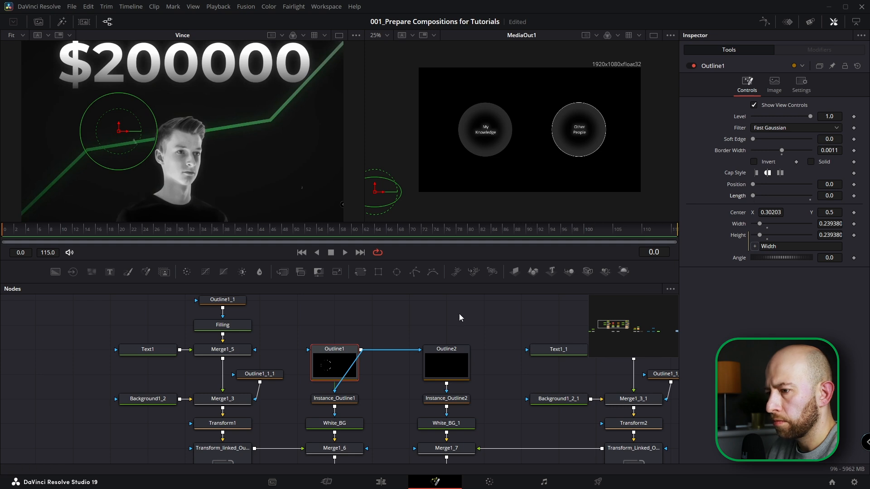
click(853, 196)
Hide Outline1's view controls and keyframe its Length at 1.0 on frame 26
click(107, 229)
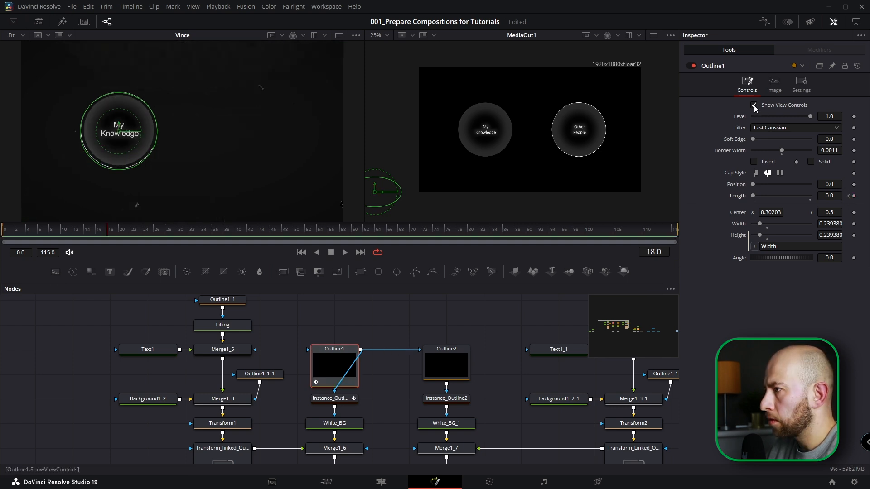
click(754, 107)
click(154, 230)
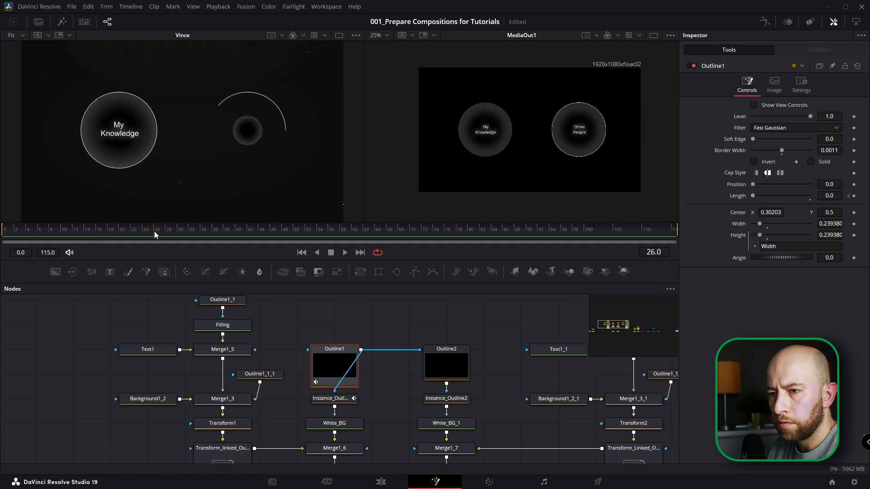
drag(753, 196, 788, 199)
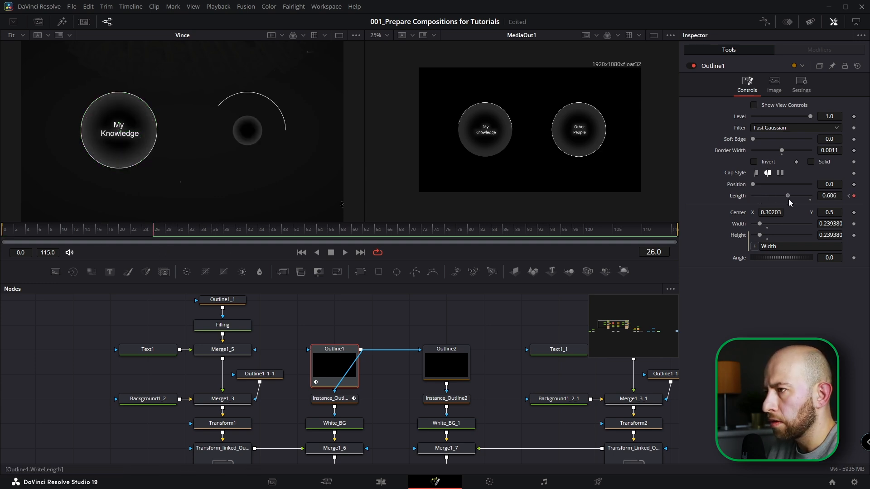
Turn Solid back on for Outline1 and go to frame 18
click(811, 162)
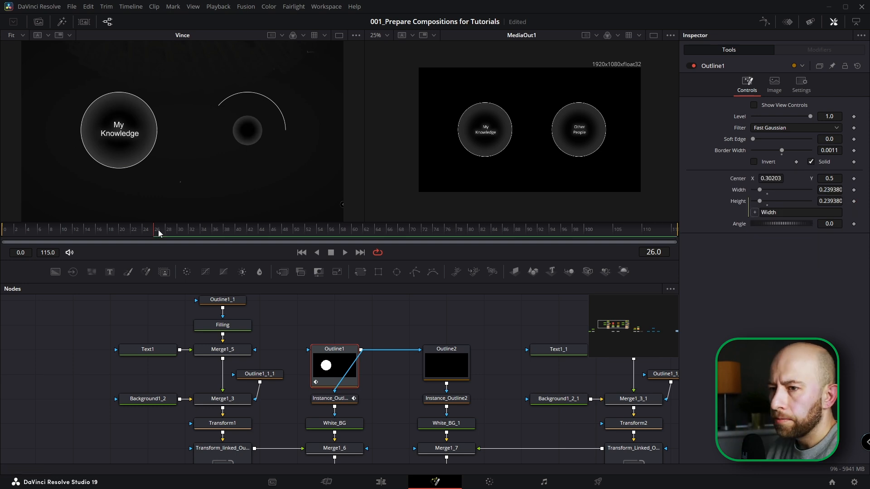
click(109, 235)
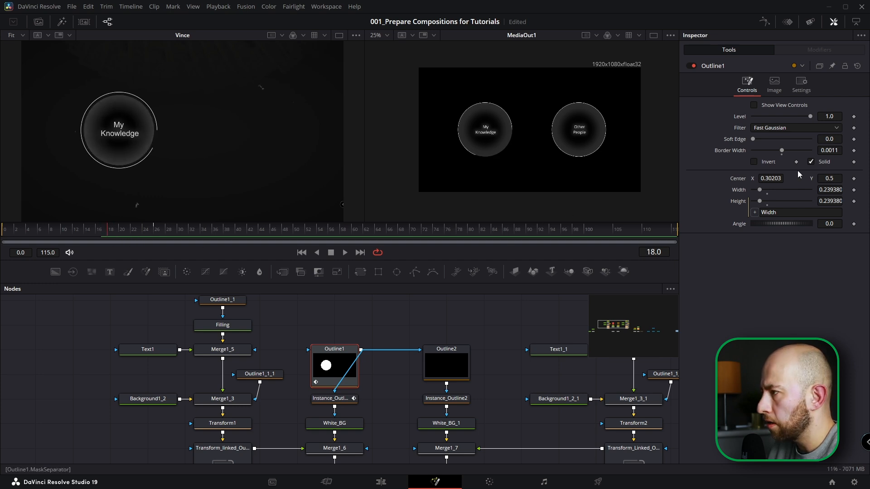
click(811, 162)
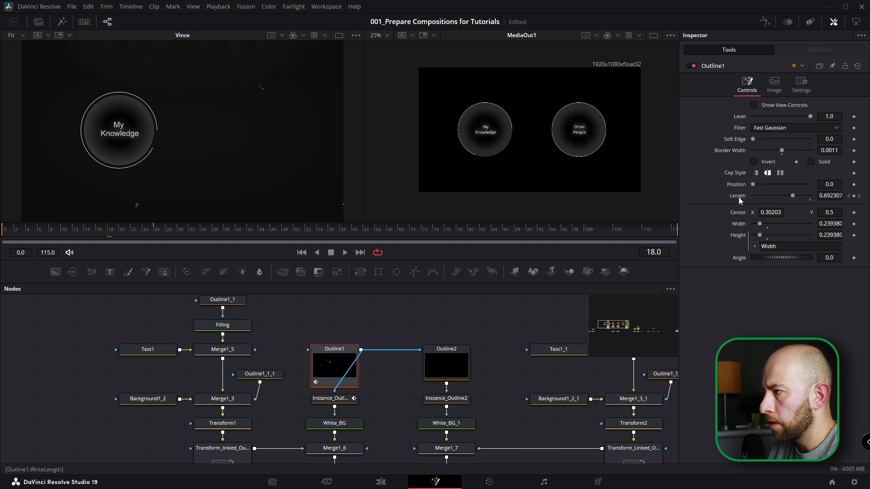
click(810, 162)
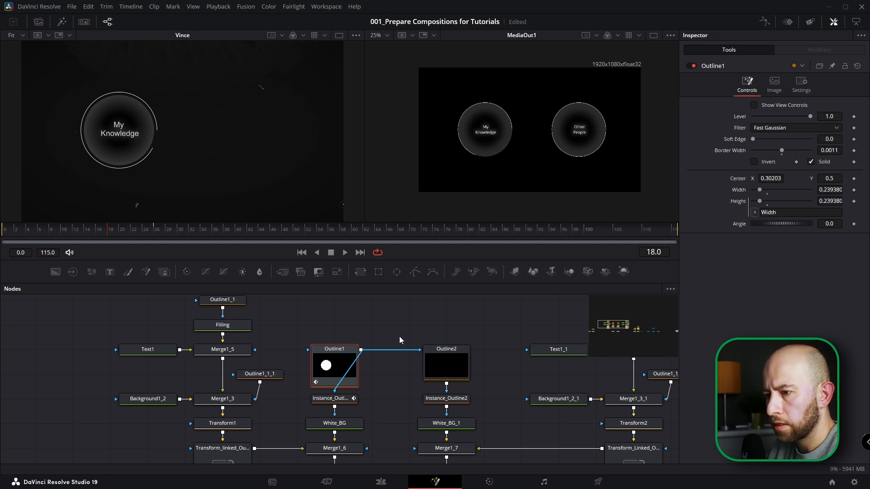
Turn off Solid on Outline2 and keyframe its Length from 0 on frame 18 to 1.0 on frame 43
click(452, 372)
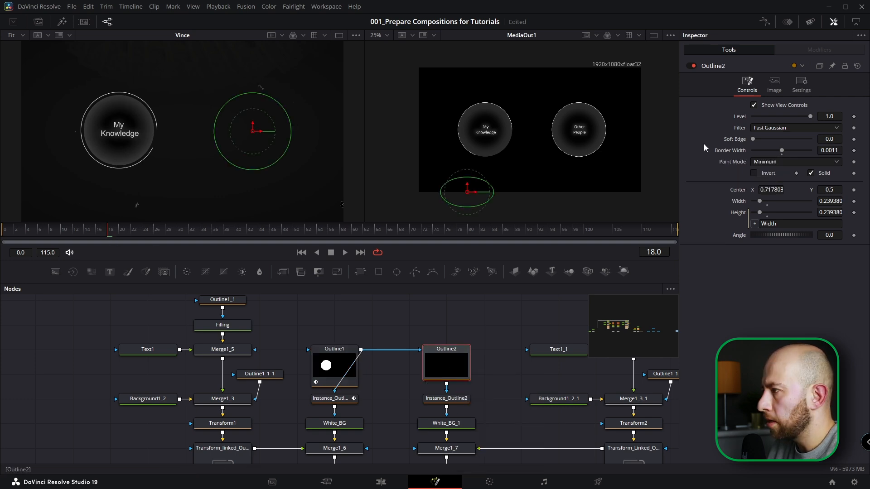
click(811, 173)
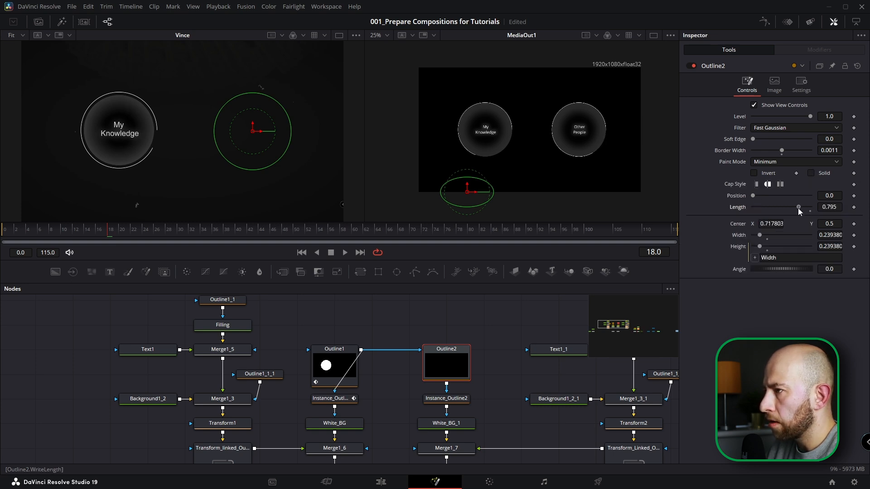
drag(776, 210, 752, 216)
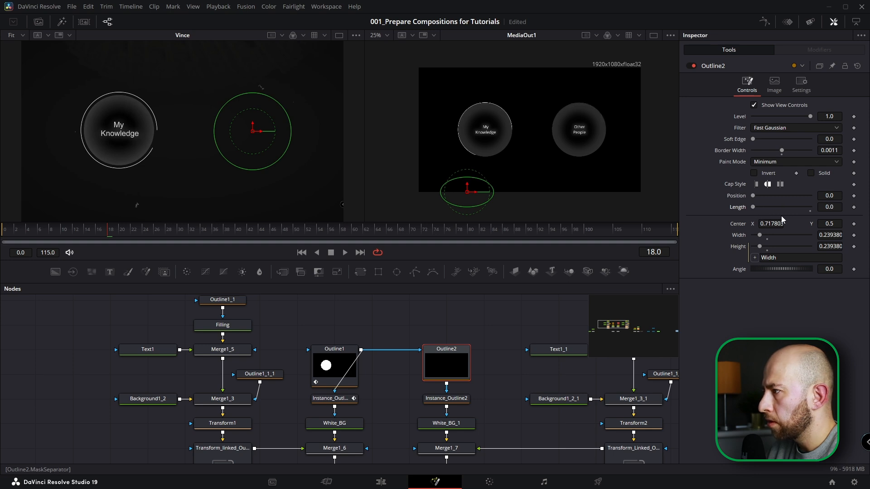
click(853, 207)
drag(122, 230, 256, 229)
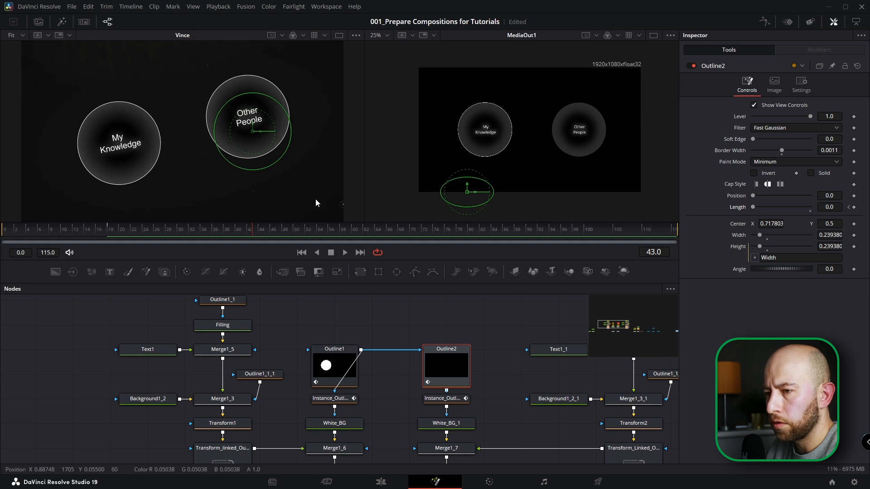
drag(753, 207, 819, 214)
Display the animation curves of Outline1 and Outline2 together in the Spline editor, fitted to the view
drag(316, 322, 450, 381)
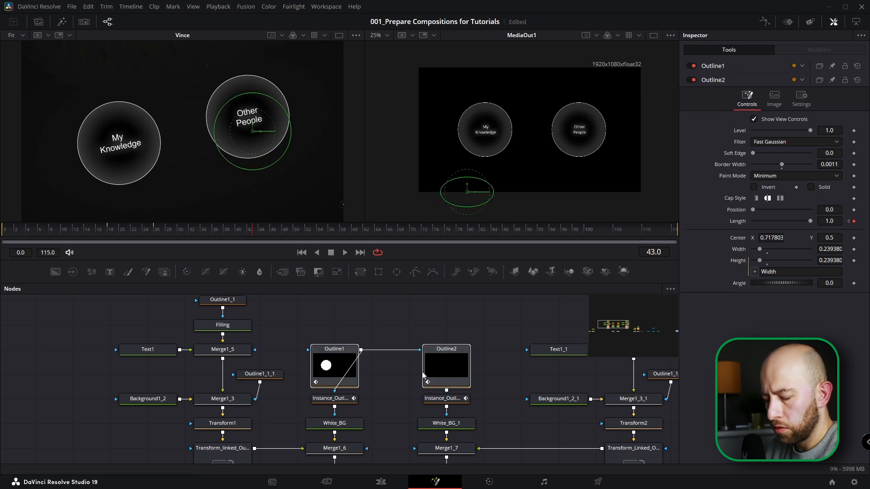
click(765, 22)
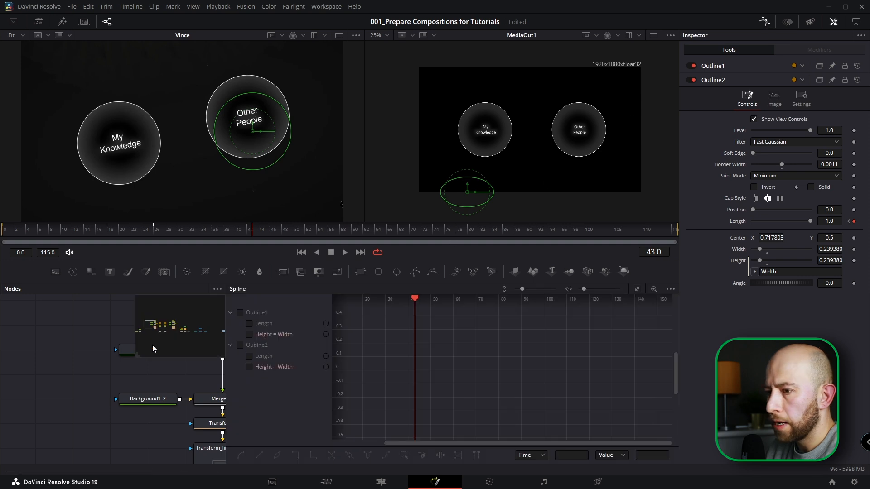
click(240, 313)
click(240, 345)
click(637, 289)
Flatten all keyframes of both outline curves and set their Ease In to 71
click(405, 456)
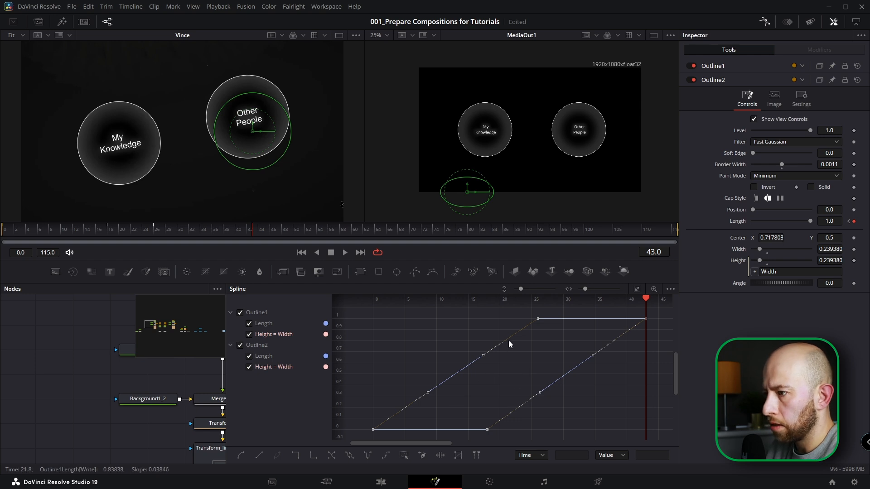
key(f)
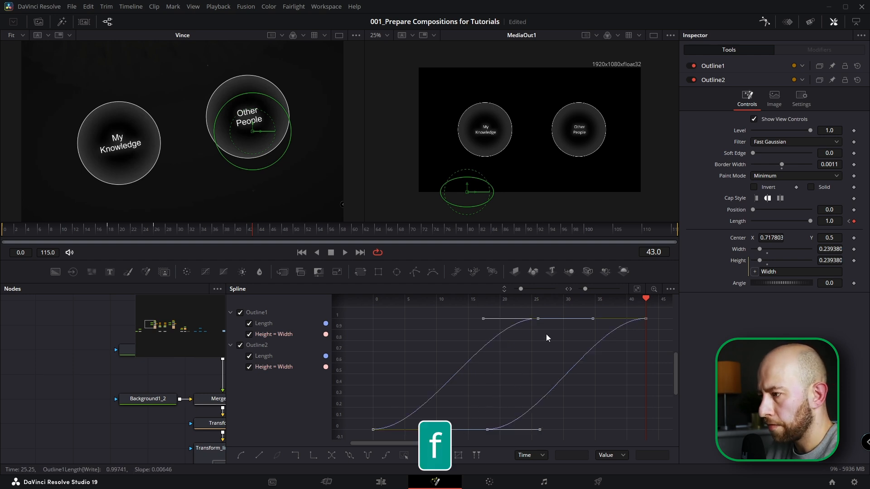
key(t)
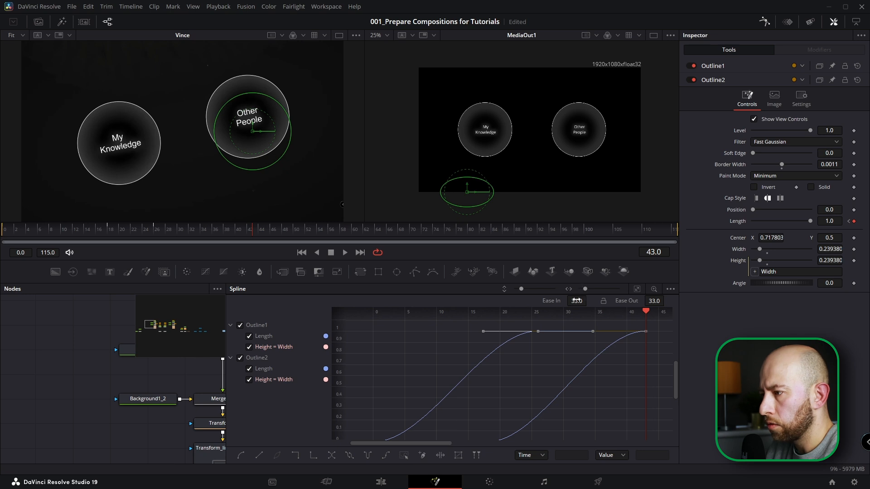
drag(580, 301, 589, 300)
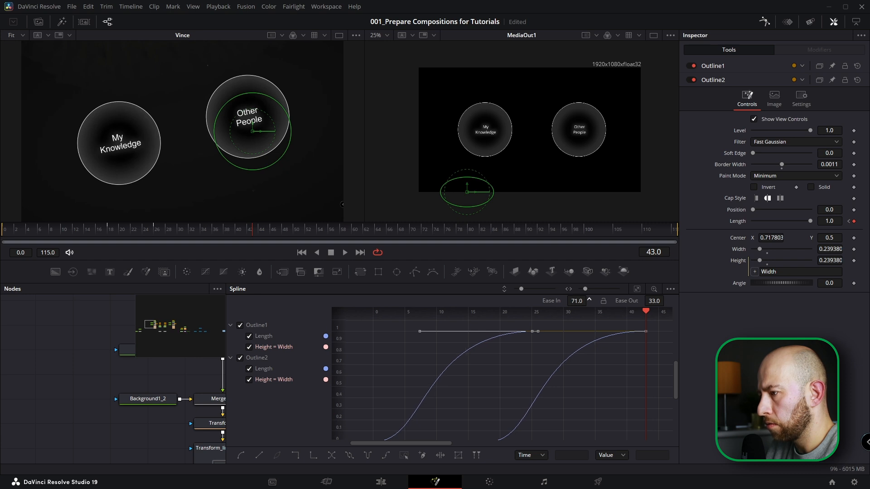
Close the Spline editor and turn Solid back on for Outline2
click(238, 233)
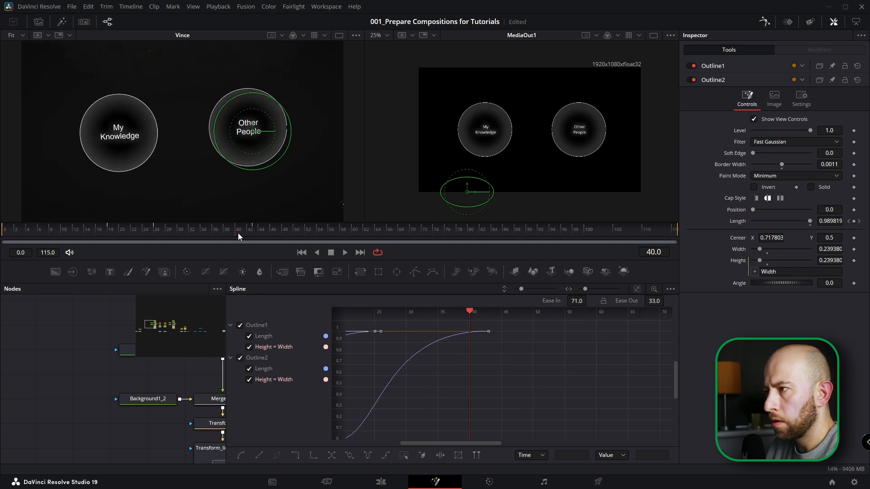
click(765, 21)
click(444, 355)
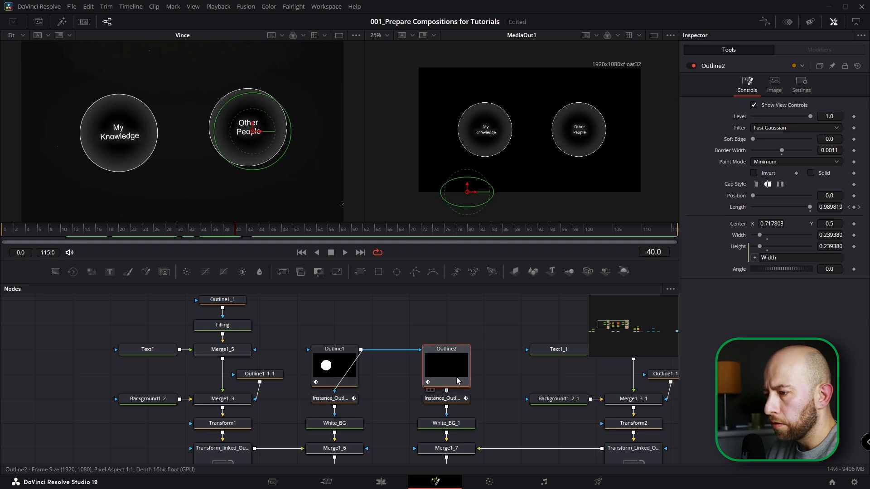
click(811, 173)
Set Center keyframes on frame 36 for both Outline1 and Outline2
mouse_move(213, 236)
mouse_down()
mouse_move(301, 230)
mouse_move(173, 240)
mouse_move(216, 237)
mouse_up()
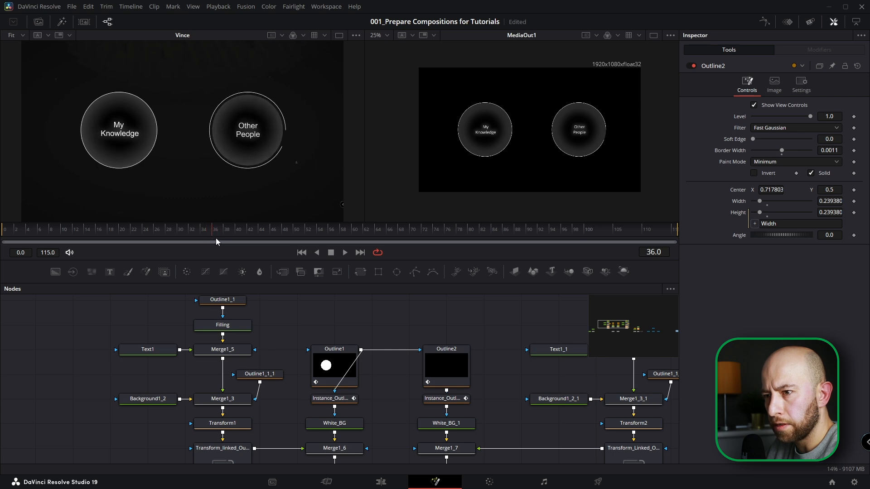
click(332, 370)
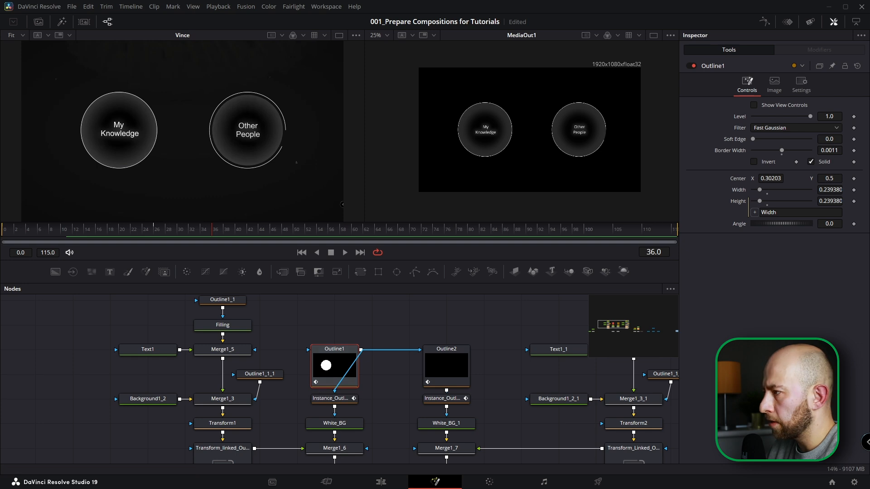
click(854, 179)
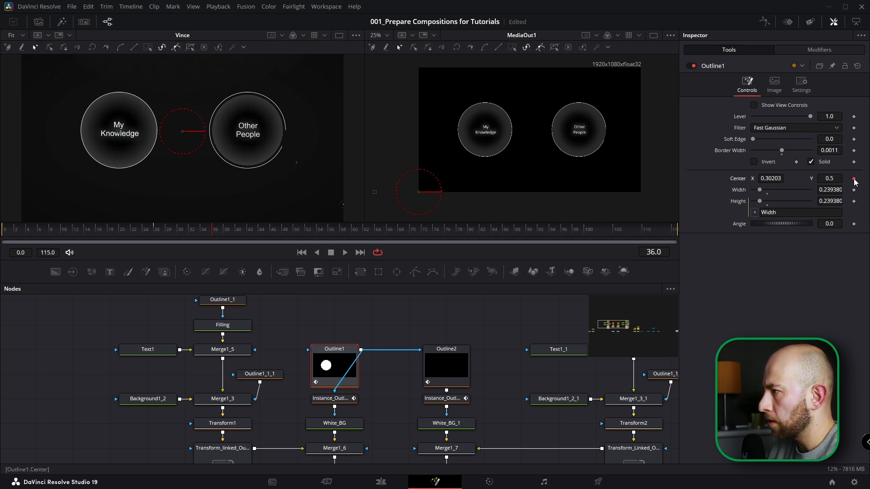
click(447, 365)
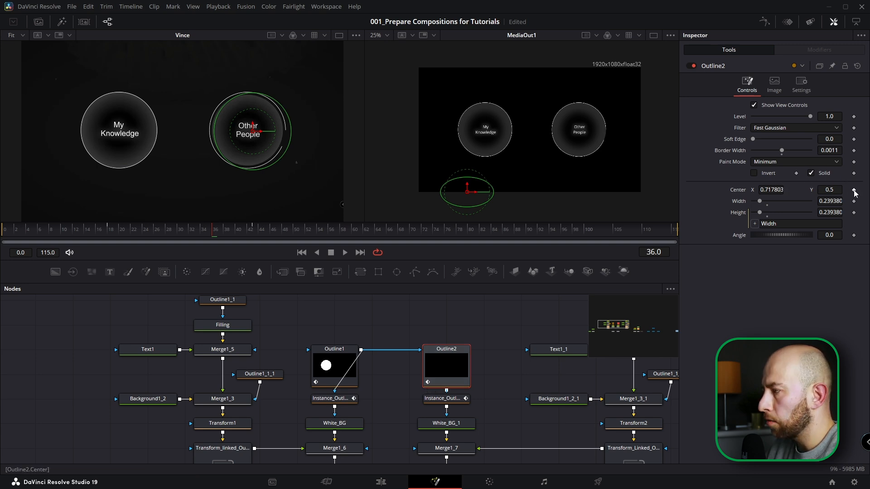
On frame 72, use the viewer guides to overlap the circles with Center X 0.596803 for Outline2 and 0.40003 for Outline1
drag(395, 229, 424, 233)
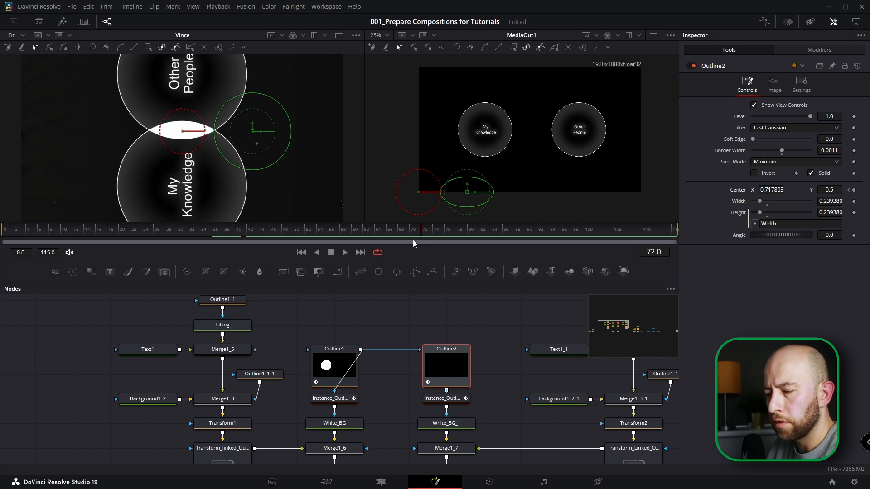
key(ctrl+g)
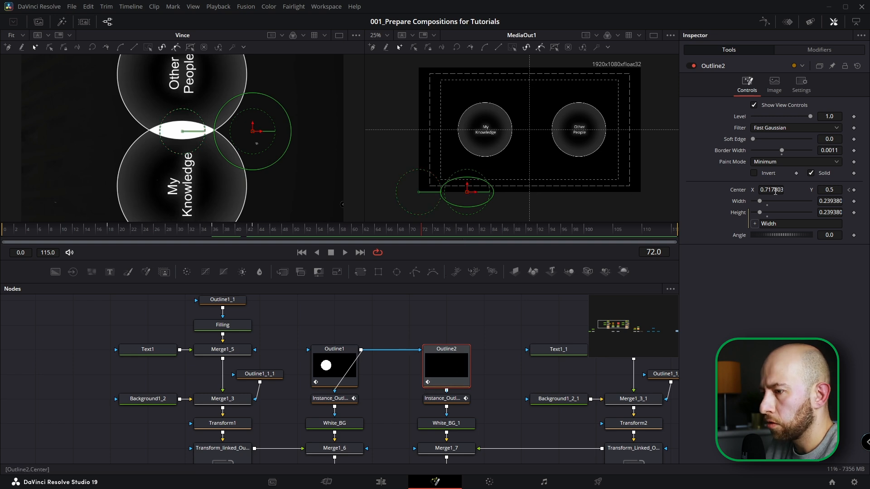
drag(775, 191, 720, 190)
click(334, 357)
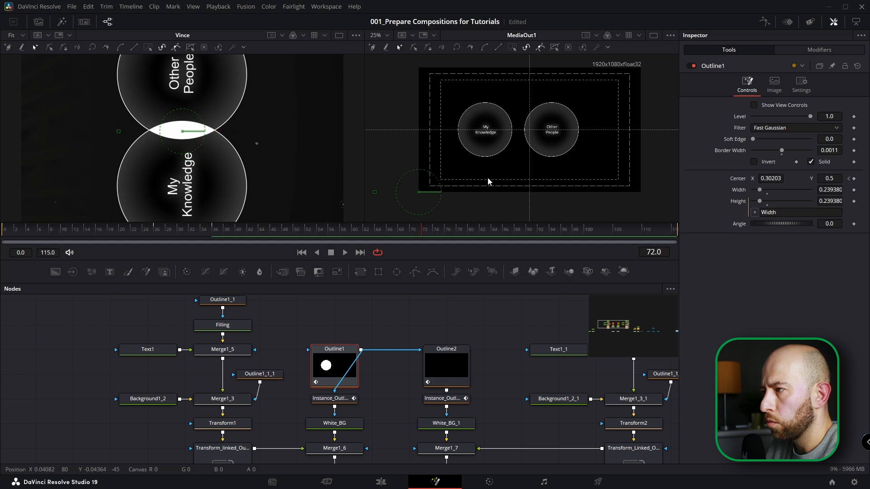
drag(771, 179, 810, 179)
drag(810, 179, 775, 179)
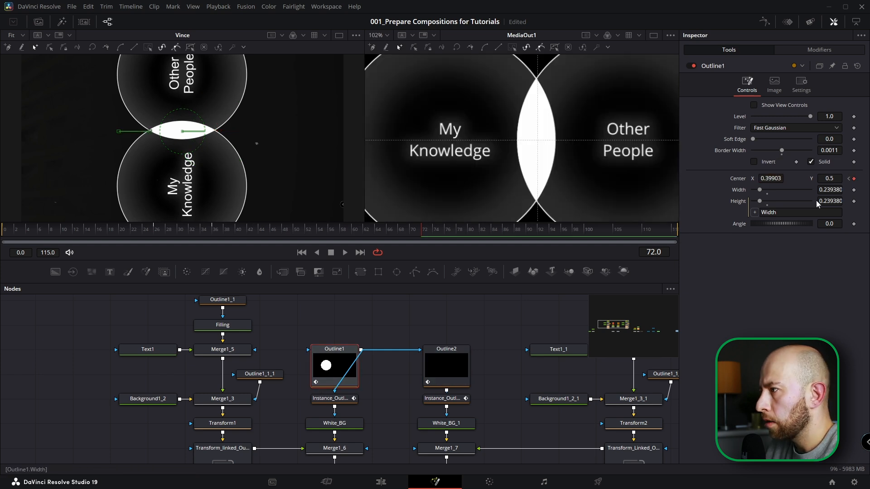
scroll(561, 171, down, 5)
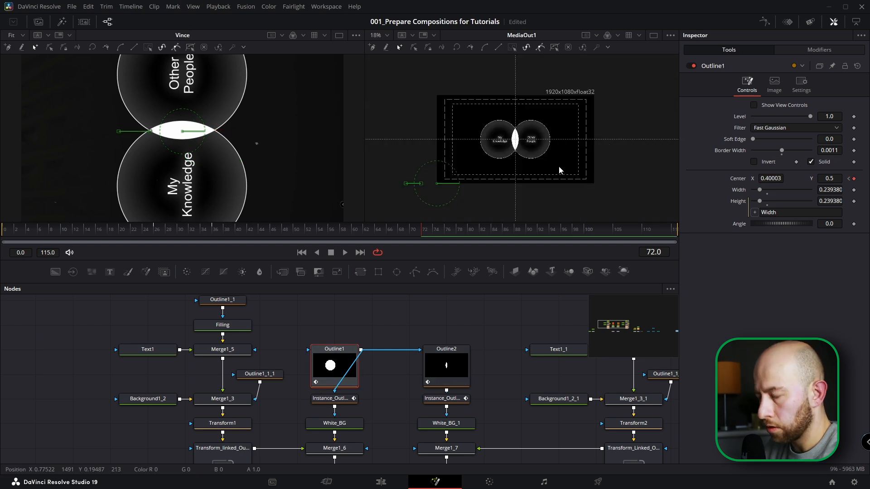
key(ctrl+g)
Display only the Center path Displacement curves of Outline1 and Outline2 in the Spline editor, fitted to the view
drag(312, 318, 457, 372)
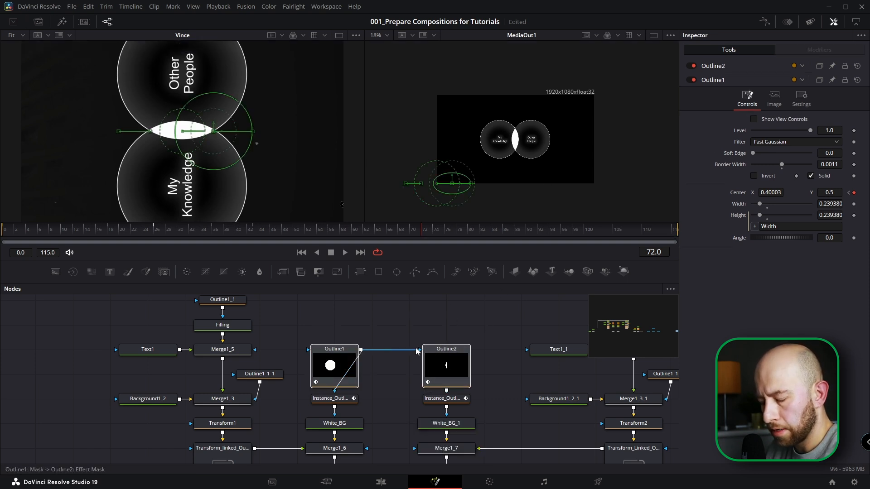
click(766, 21)
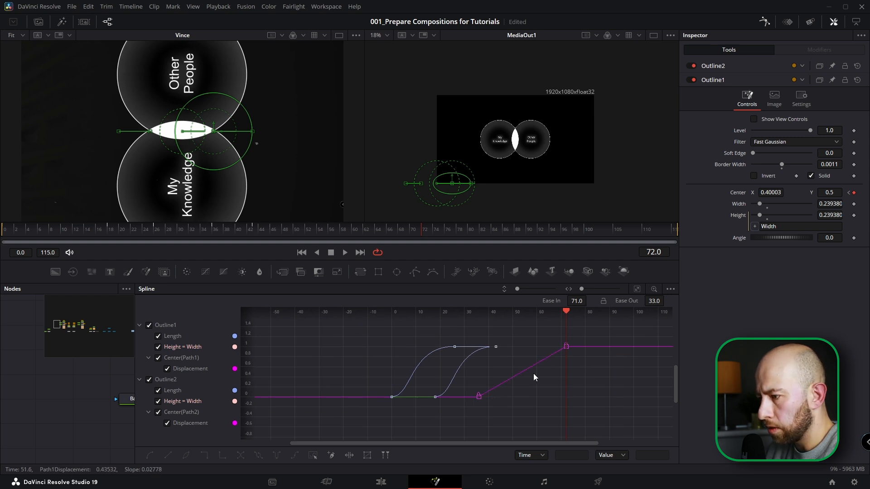
click(150, 326)
click(147, 327)
click(148, 380)
click(149, 379)
click(167, 369)
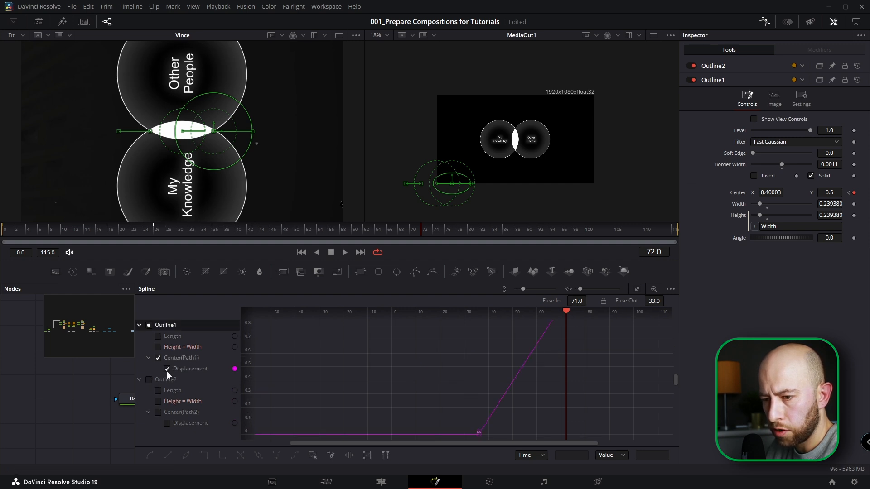
click(167, 422)
key(ctrl+f)
Flatten the Displacement keyframes of both outlines, set their Ease In to 70.1, and close the Spline editor
drag(556, 347, 434, 446)
key(f)
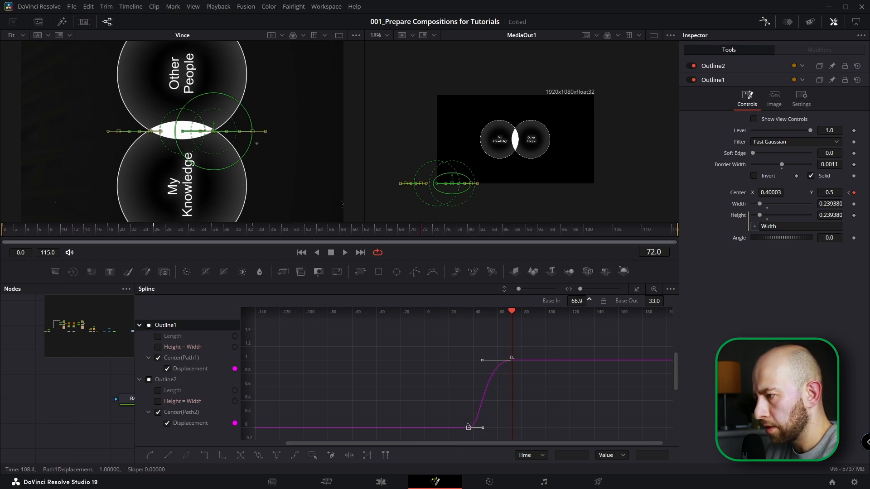
drag(424, 240, 374, 237)
click(765, 22)
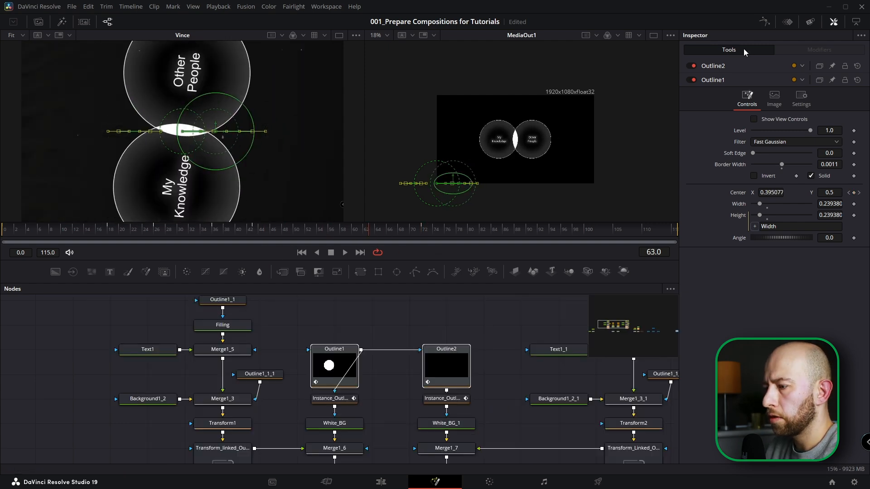
Go to frame 88 and re-enable the Transform3 node that rotates the composition by -90 degrees
drag(381, 232, 515, 231)
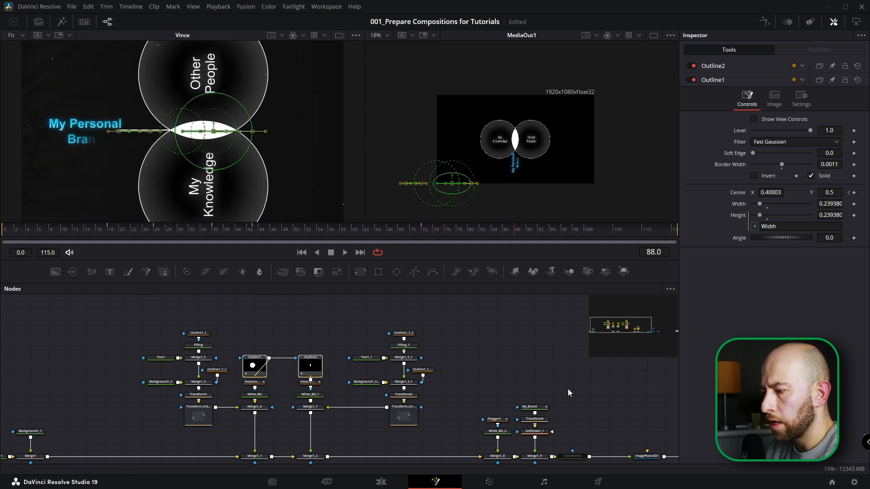
drag(568, 388, 401, 296)
scroll(408, 356, up, 4)
click(412, 374)
key(ctrl+p)
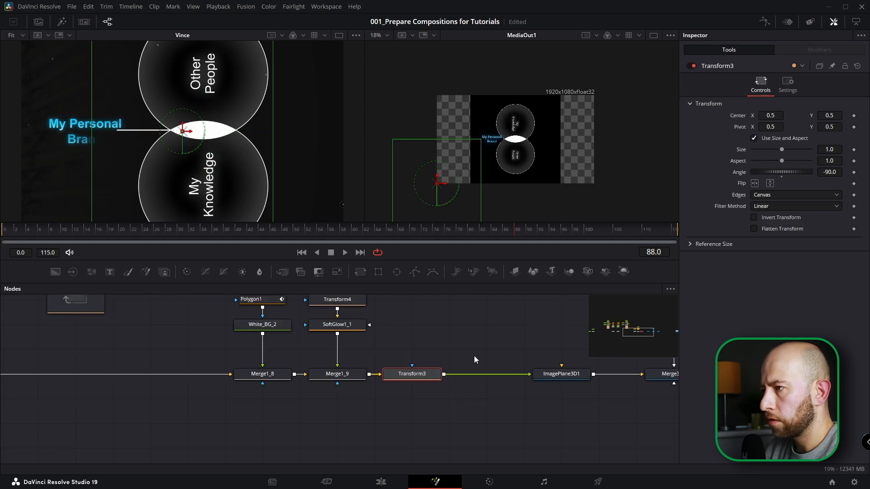
scroll(504, 173, up, 4)
Move the glowing label farther from the circles by setting the Center Y of Transform4 to 0.165449
drag(492, 231, 415, 229)
drag(294, 360, 370, 411)
click(330, 351)
drag(412, 232, 491, 232)
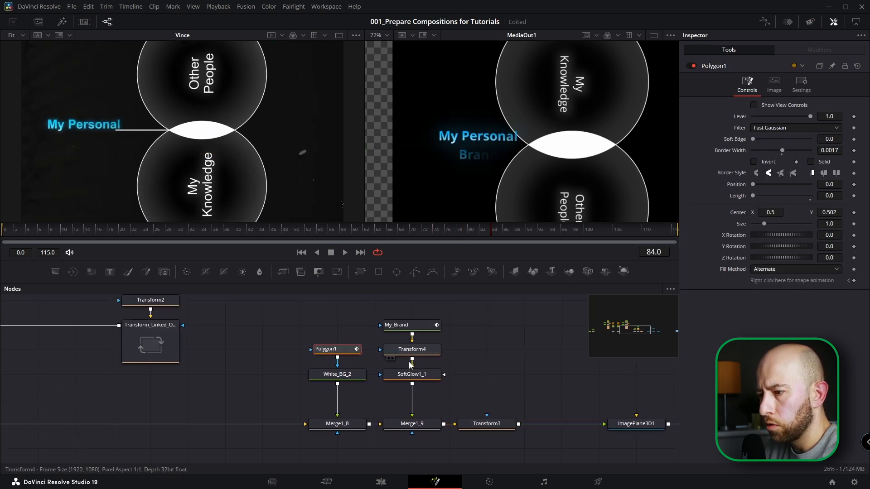
click(414, 351)
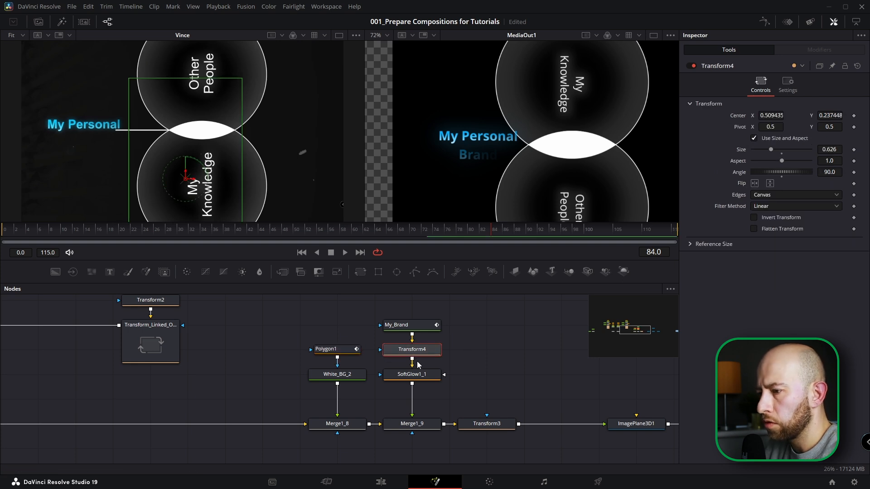
drag(773, 116, 762, 115)
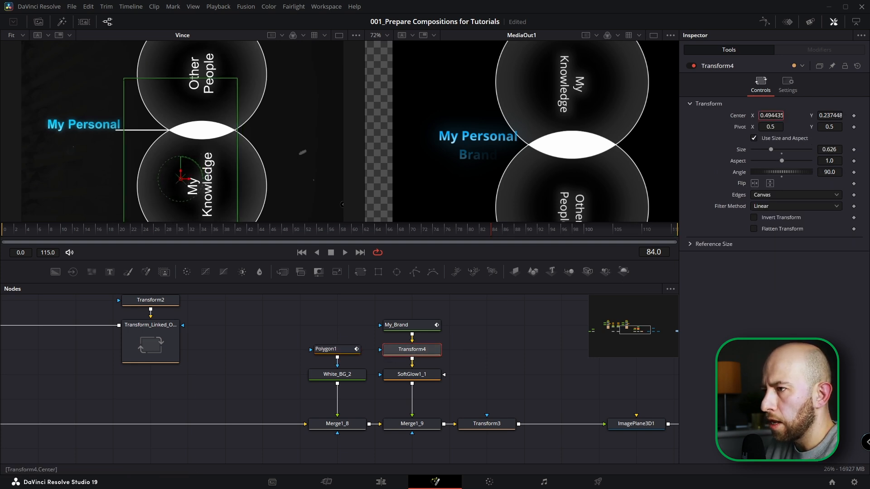
key(ctrl+z)
drag(829, 116, 796, 116)
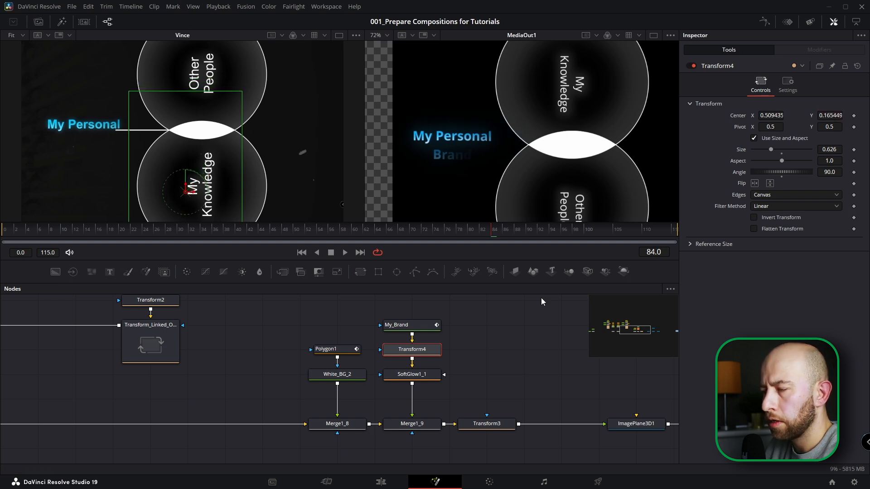
Keyframe the Length of Polygon1 from 0 on frame 72 to 1.0 on frame 82
click(337, 351)
drag(491, 229, 403, 230)
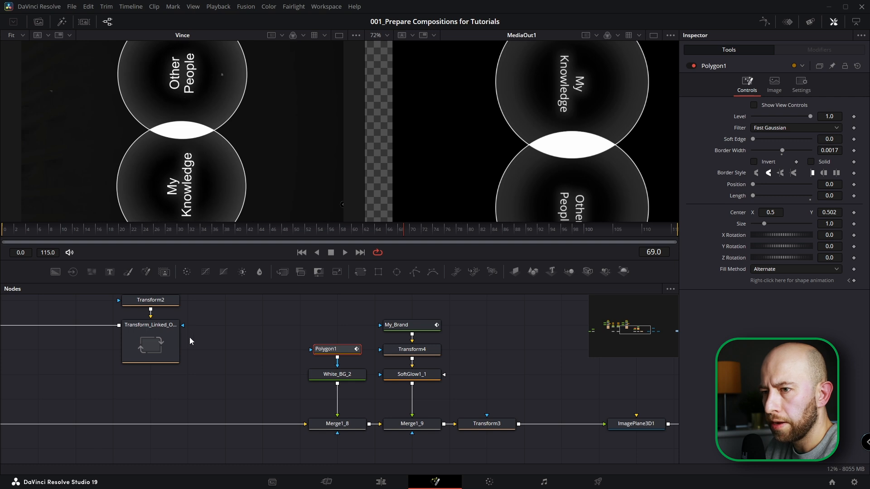
scroll(190, 337, down, 3)
drag(231, 318, 476, 390)
click(272, 345)
drag(412, 230, 422, 230)
drag(504, 411, 430, 382)
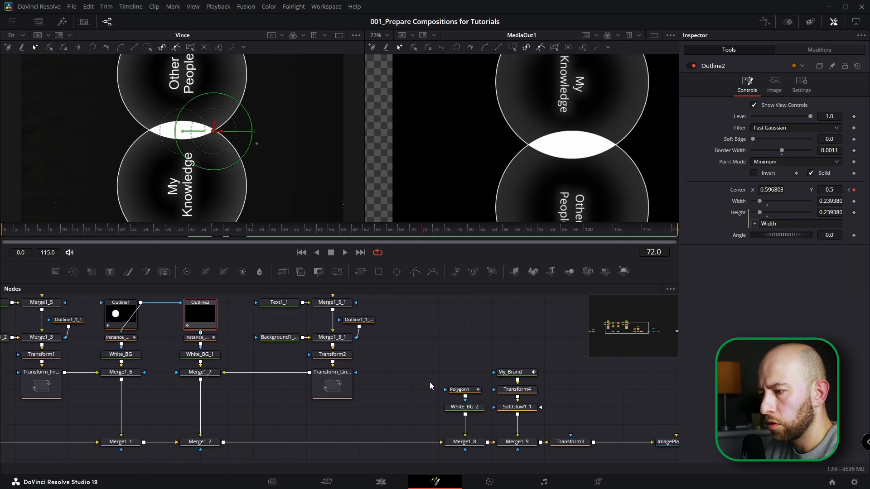
click(464, 391)
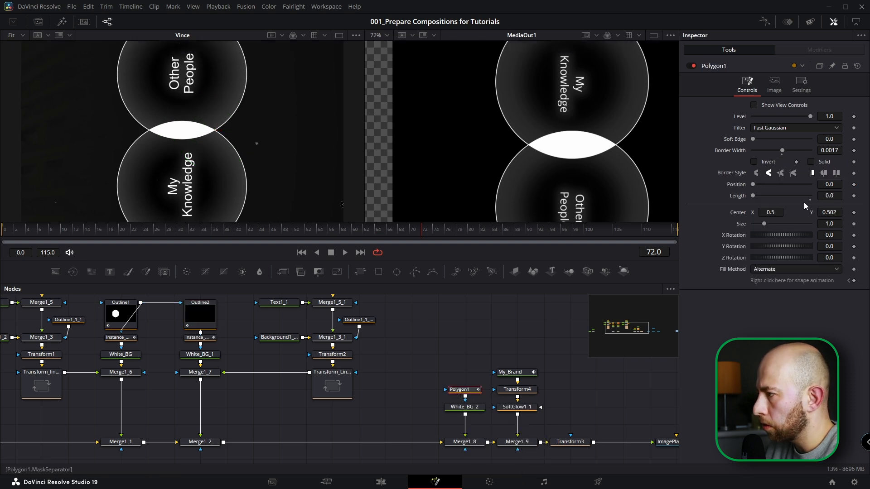
click(854, 196)
drag(425, 230, 483, 232)
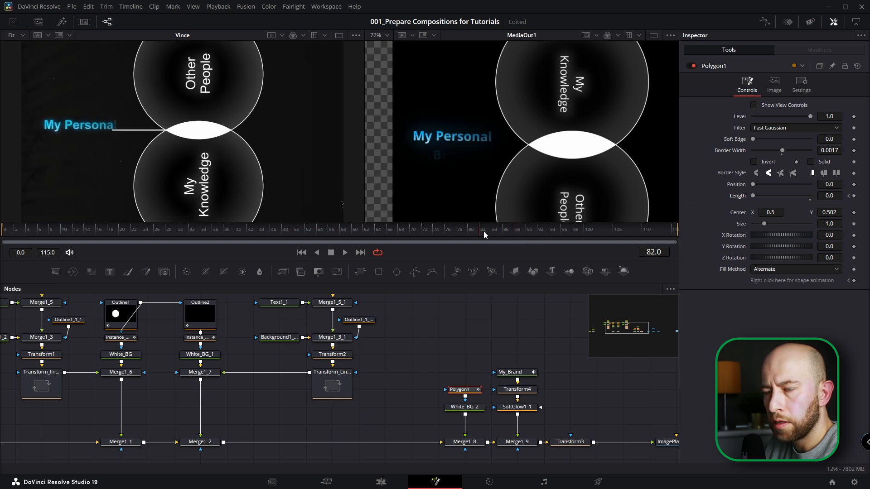
drag(753, 197, 813, 197)
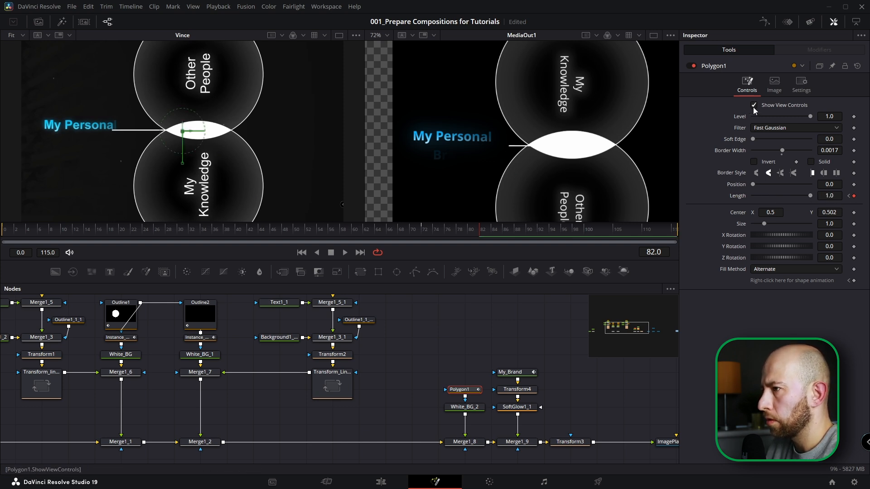
Extend the pointer line of Polygon1 toward the label by moving its outer end point, and advance to frame 83
click(463, 390)
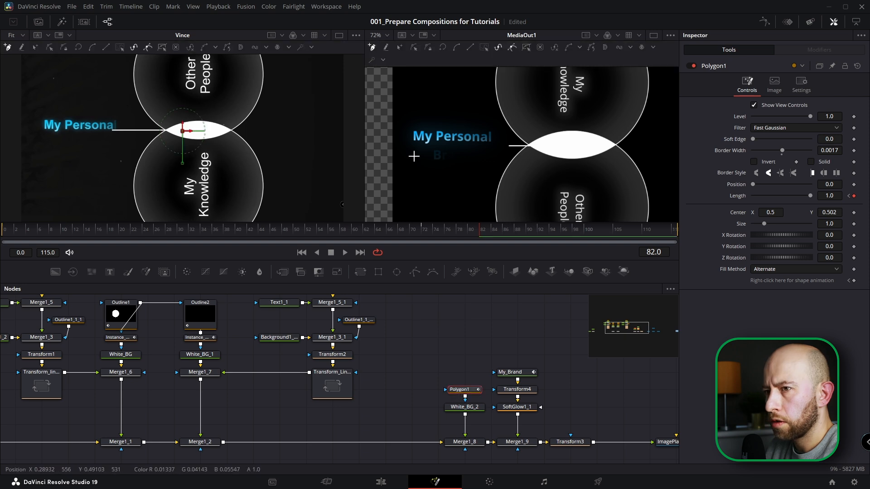
scroll(530, 167, down, 4)
scroll(447, 207, up, 2)
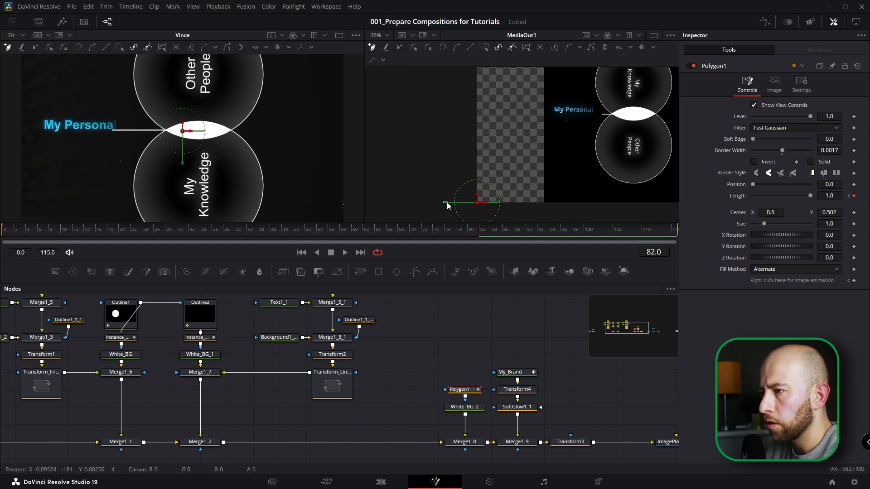
drag(447, 206, 434, 206)
key(Right)
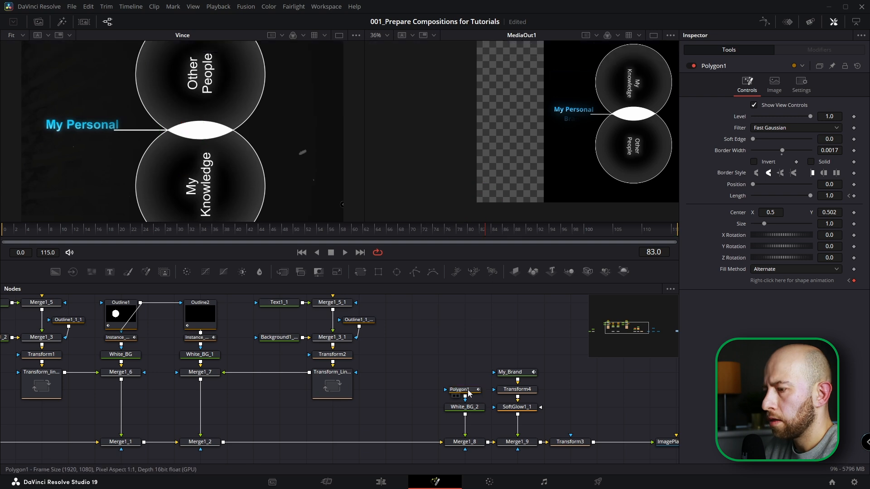
Display the Polygon1 curves in the Spline editor, fitted to the view, with the Polyline curve deactivated
click(468, 392)
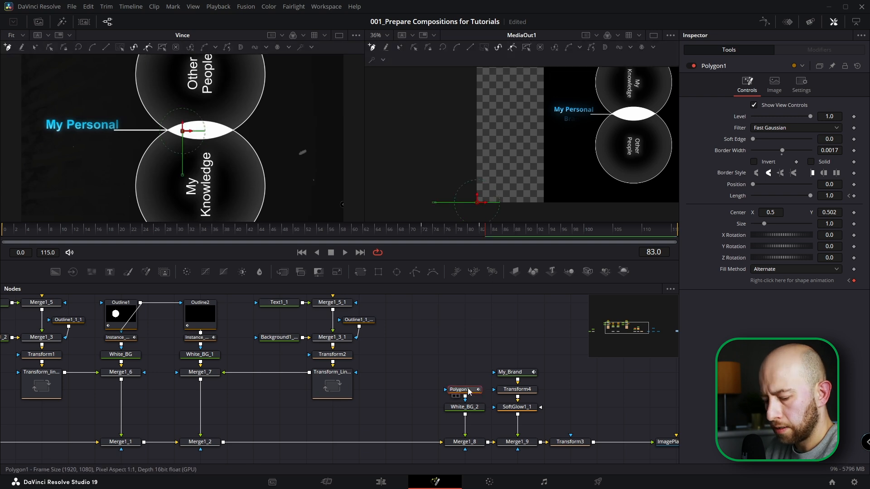
click(767, 23)
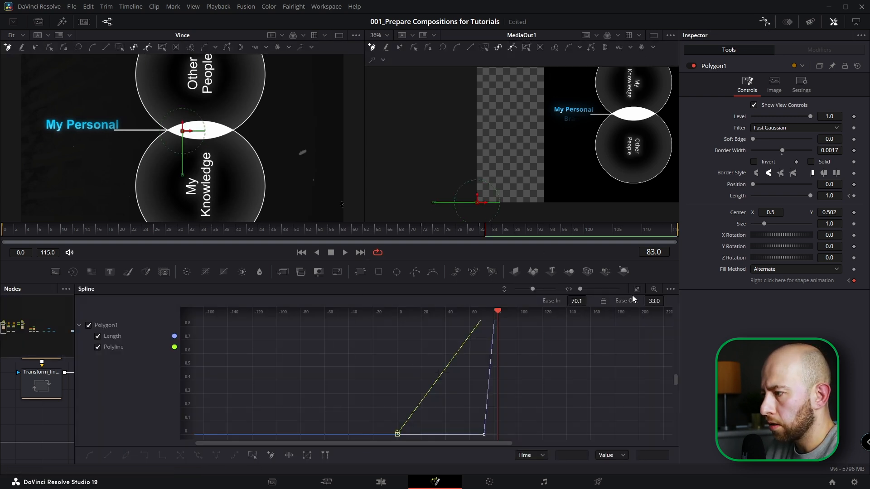
click(97, 348)
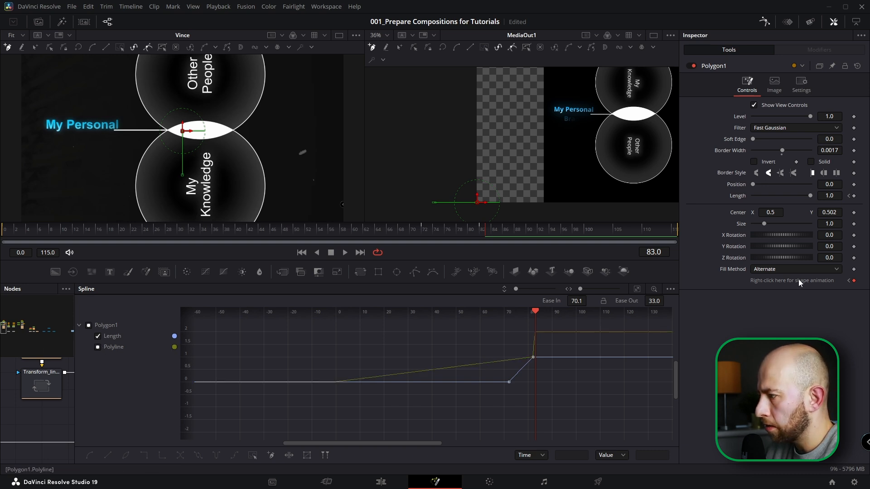
Remove the Polyline shape animation from Polygon1 at frame 82, keeping only its Length keyframes
click(429, 233)
drag(428, 233, 480, 236)
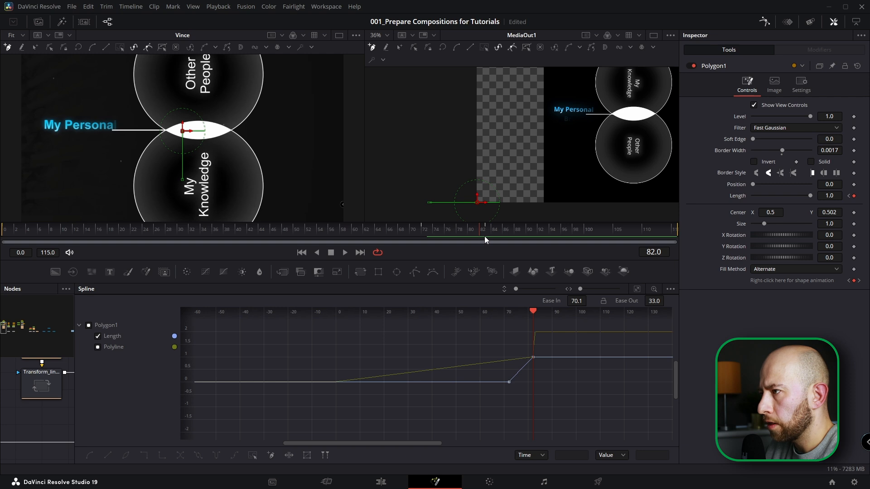
right_click(803, 283)
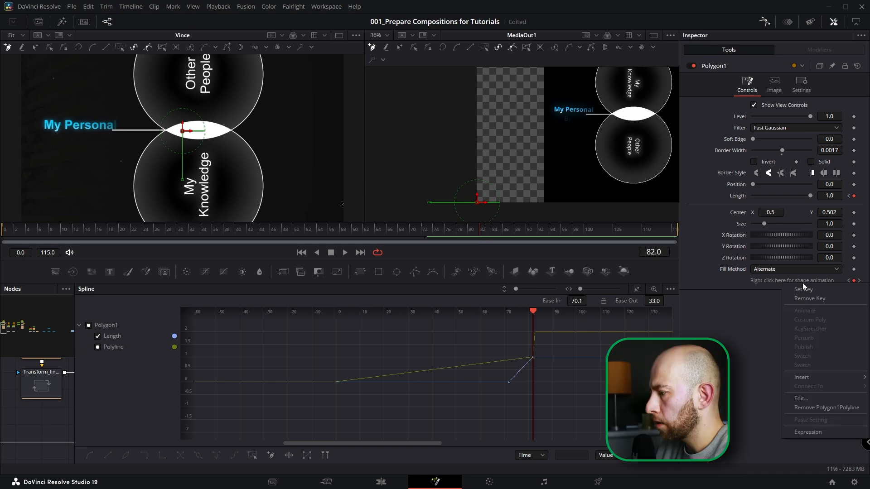
click(813, 407)
Flatten both Length keyframes of Polygon1, set their Ease In to 70.3, and save the project
drag(428, 233, 475, 234)
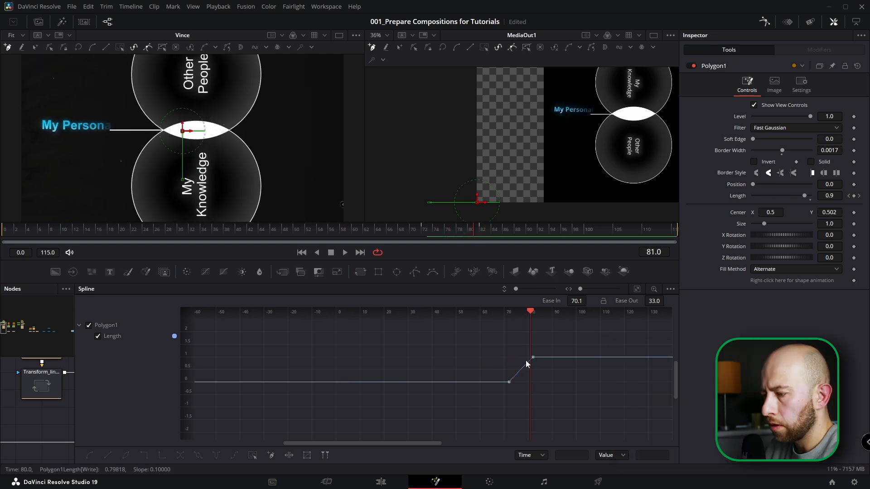
drag(562, 341, 494, 396)
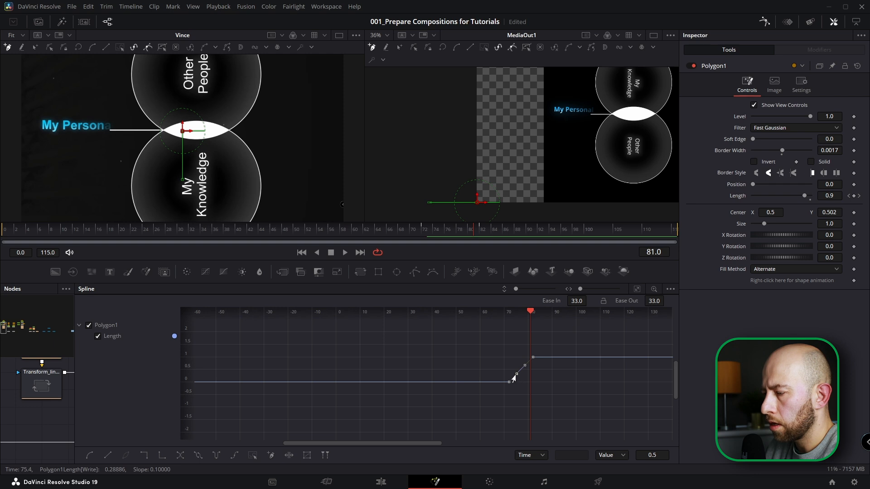
key(f)
drag(578, 301, 589, 300)
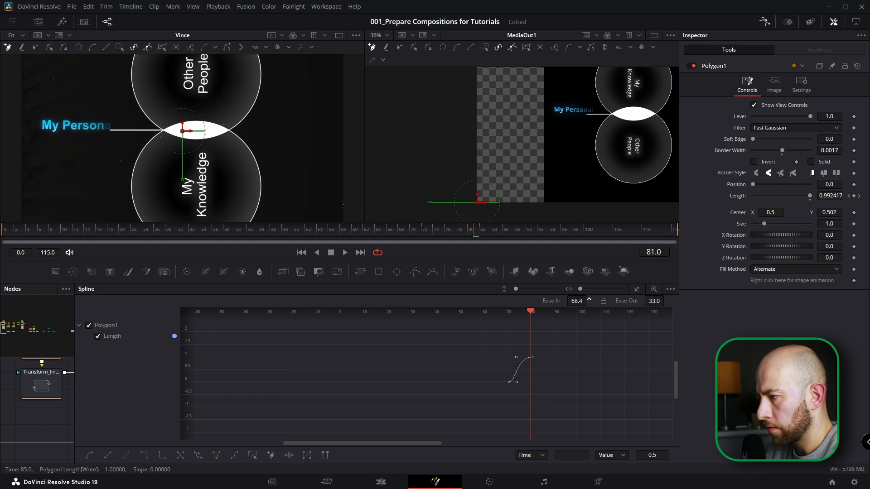
key(ctrl+s)
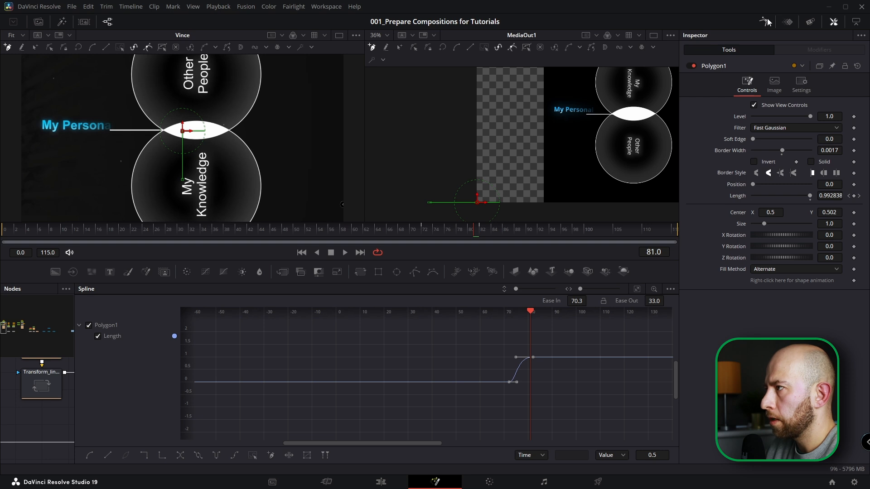
Close the Spline editor, disable the Transform3 node, and review the unrotated circles up to frame 72
click(764, 21)
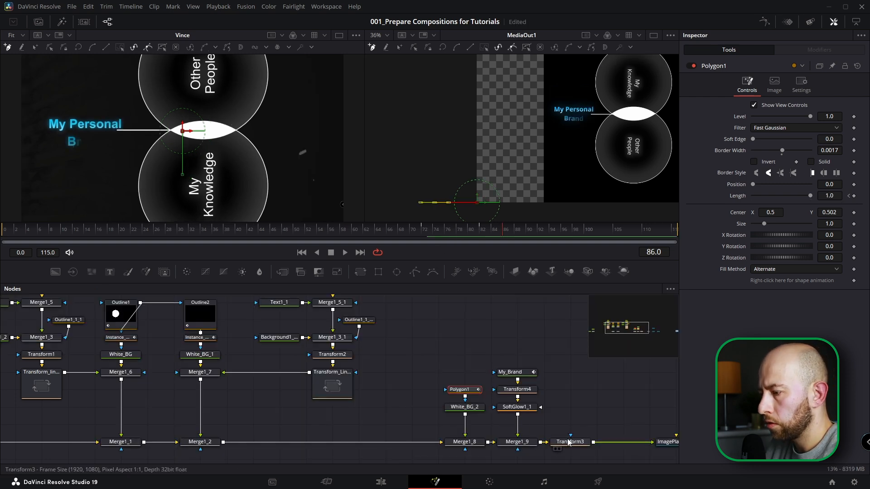
click(570, 443)
key(ctrl+p)
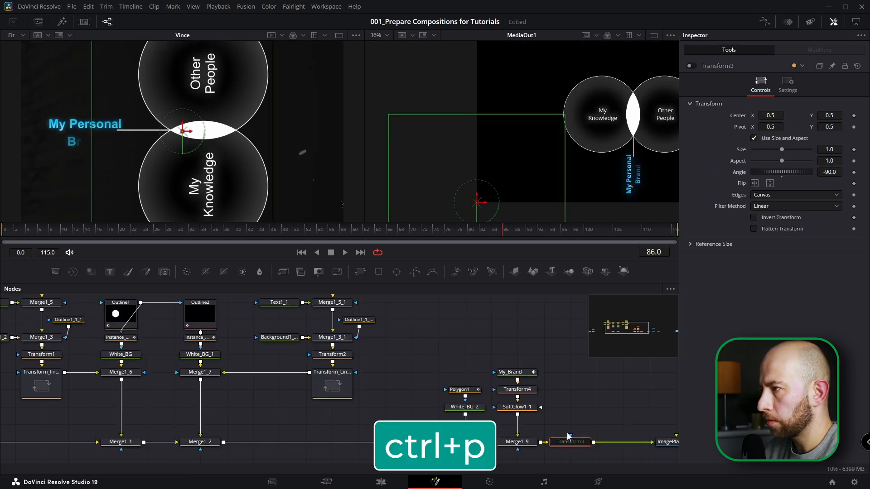
click(141, 235)
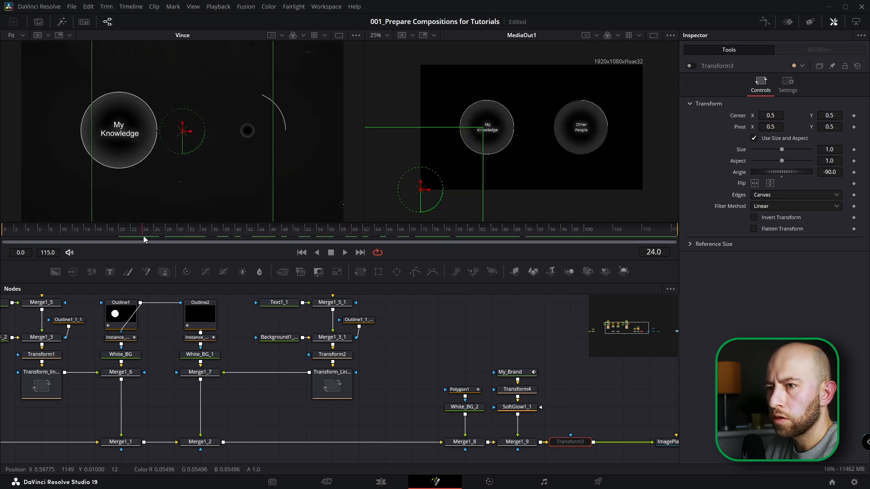
scroll(122, 143, down, 2)
drag(334, 231, 424, 231)
scroll(486, 327, down, 3)
Keyframe the X, Y and Z Translation and the Z Rotation of Camera3D1 at frame 36
click(426, 373)
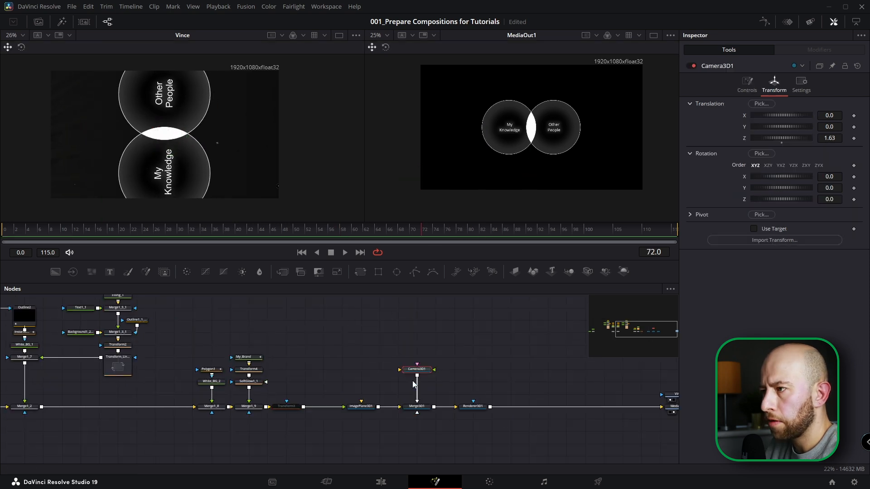
drag(227, 235, 319, 232)
drag(194, 230, 216, 235)
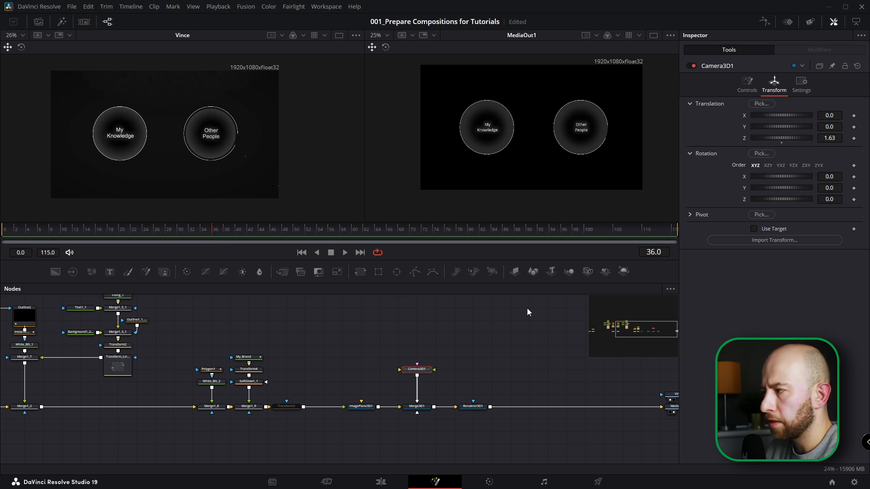
click(853, 138)
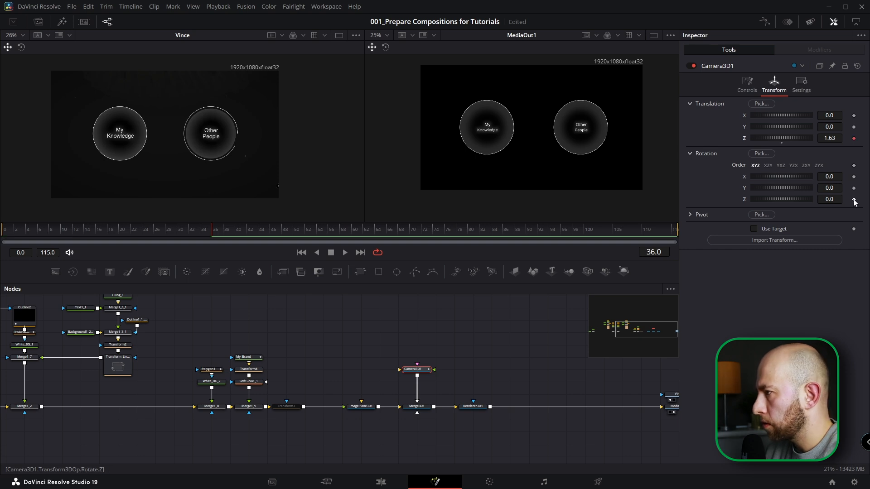
click(853, 199)
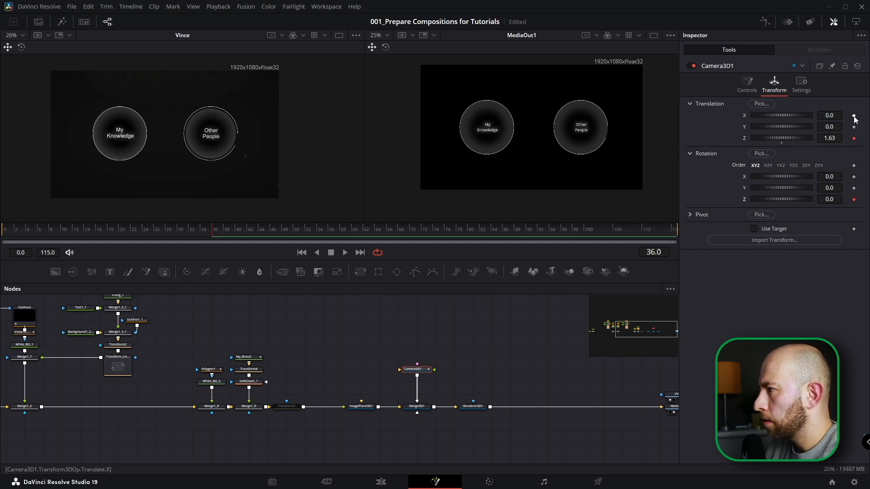
click(854, 115)
click(853, 127)
Keyframe Camera3D1 at frame 74 with a Z Translation of 0.91 and a Z Rotation of -90
click(219, 231)
drag(219, 232, 417, 242)
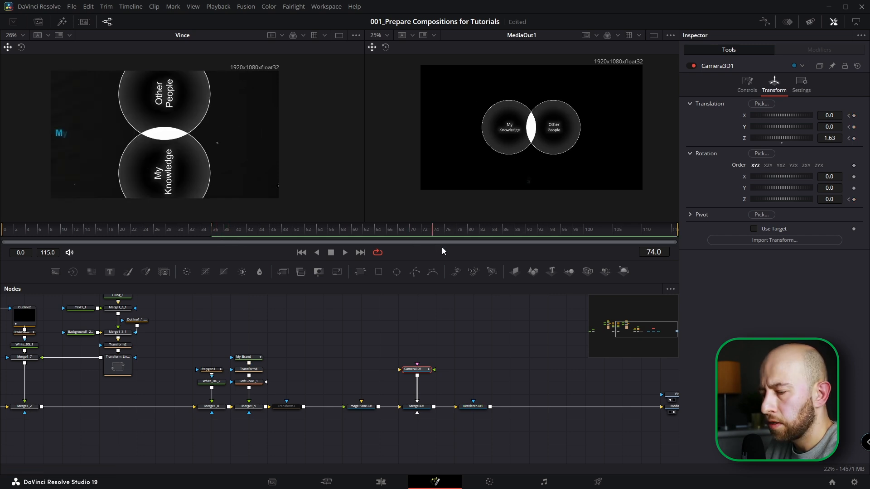
drag(779, 139, 756, 139)
drag(829, 138, 822, 139)
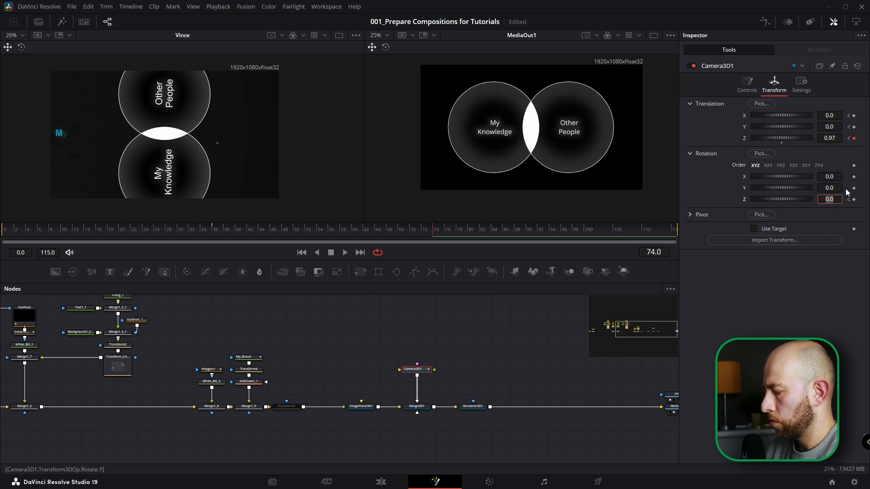
key(Tab)
drag(382, 227, 434, 238)
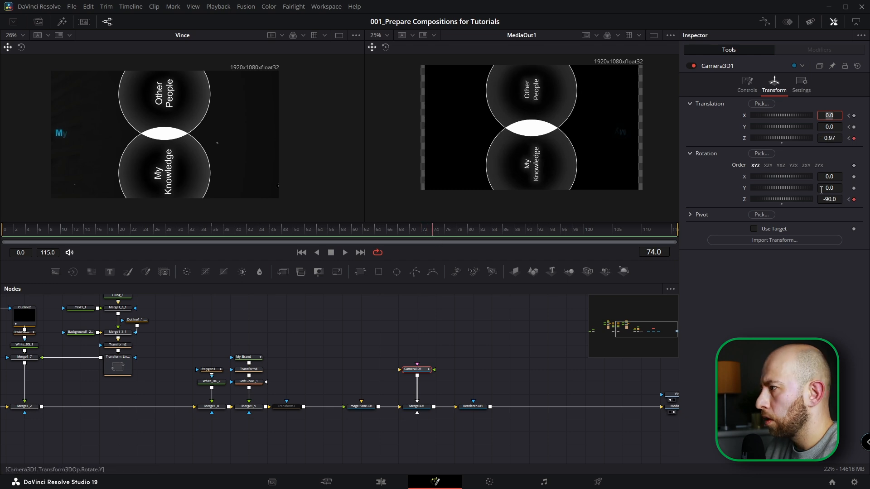
drag(832, 139, 830, 139)
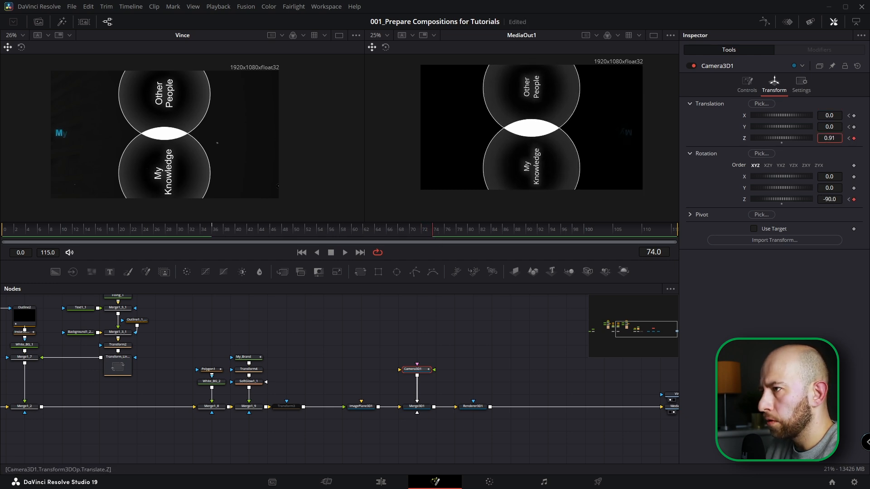
Try a Z Rotation of 90 for Camera3D1 at frame 74, compare the motion with the reference, and set it back to -90
drag(320, 233, 267, 234)
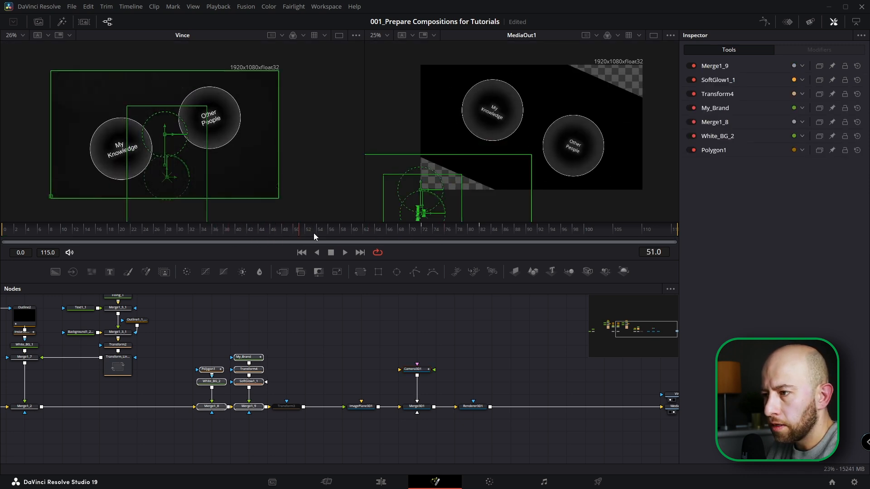
drag(313, 233, 480, 235)
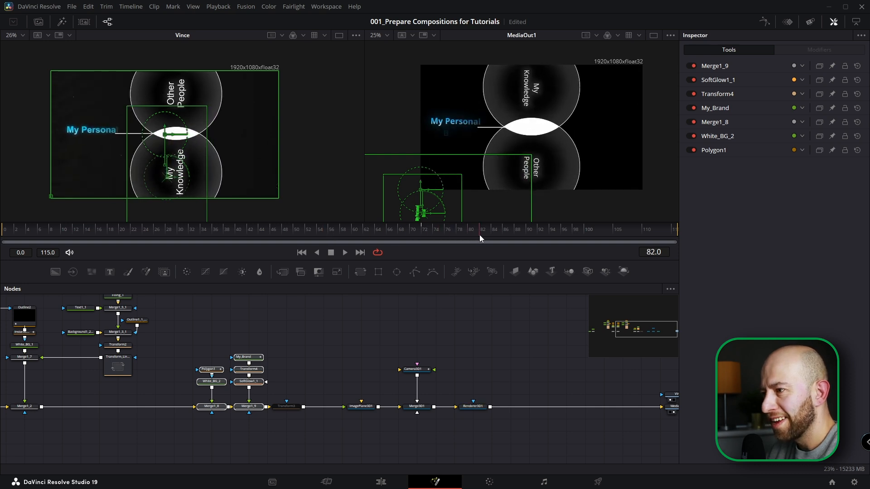
click(488, 332)
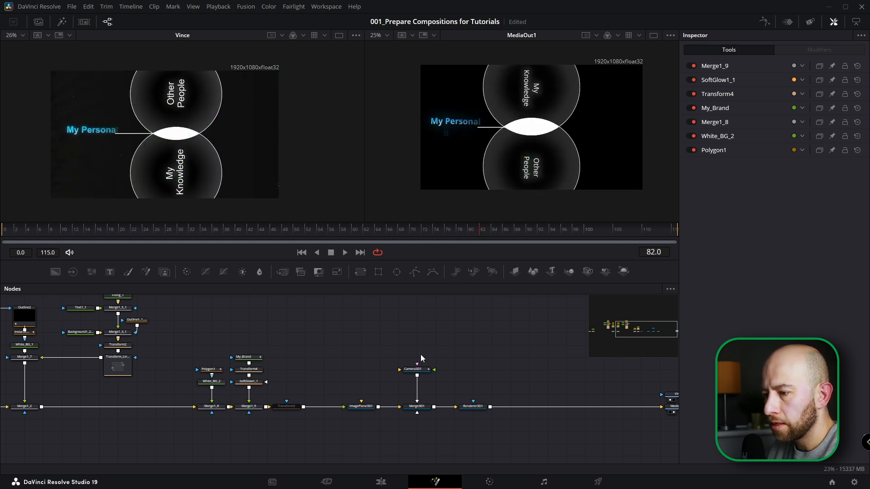
click(421, 371)
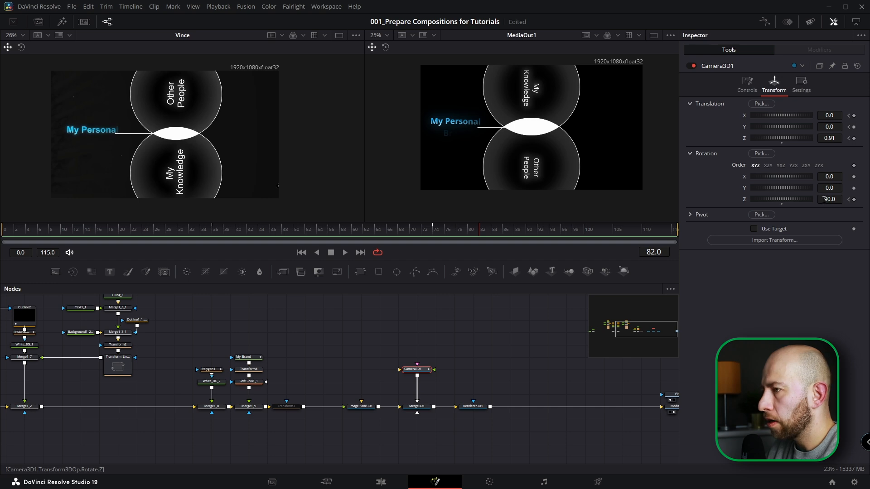
drag(303, 230, 227, 234)
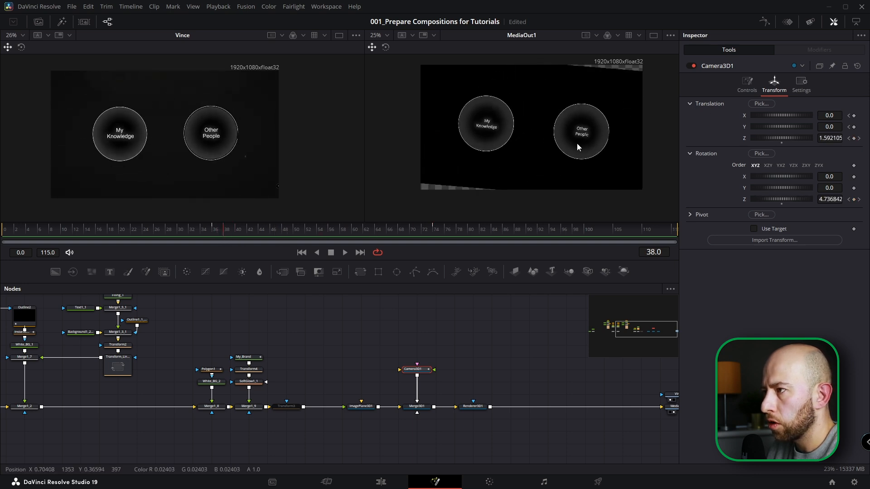
drag(312, 228, 435, 230)
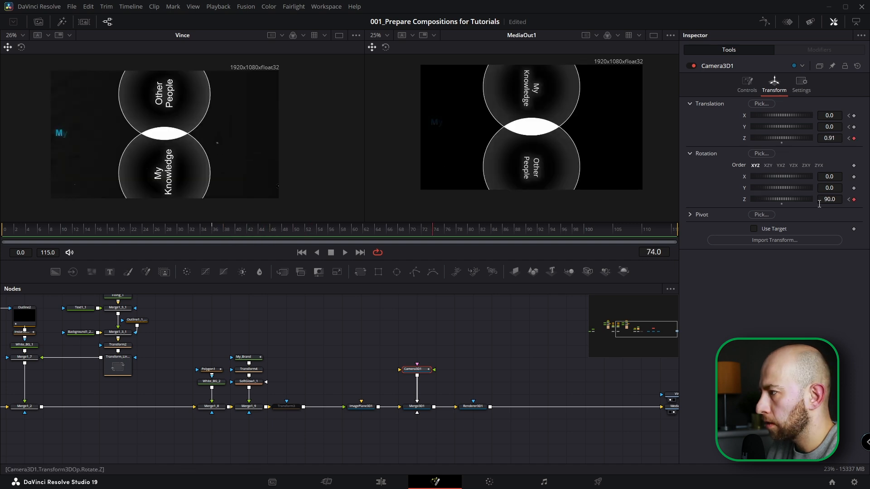
drag(229, 233, 540, 223)
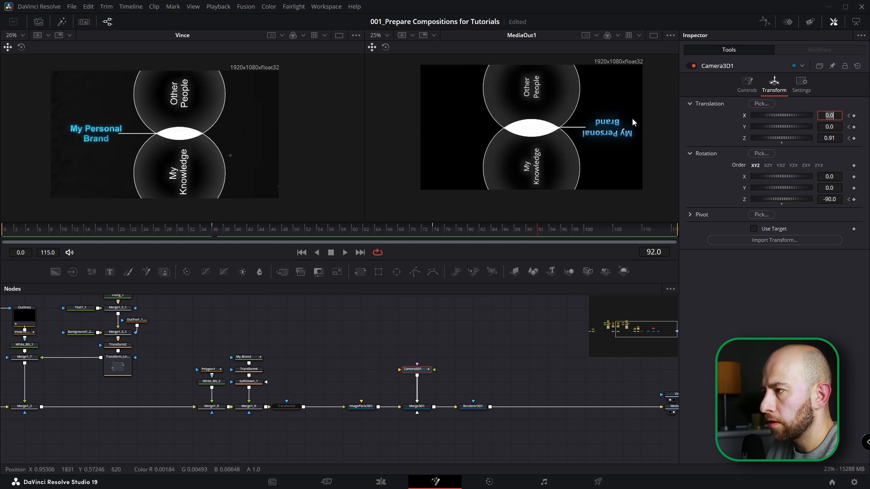
Separate the pointer line and label nodes onto their own transparent background and merge their result over the Merge1_2 output
drag(264, 335, 199, 368)
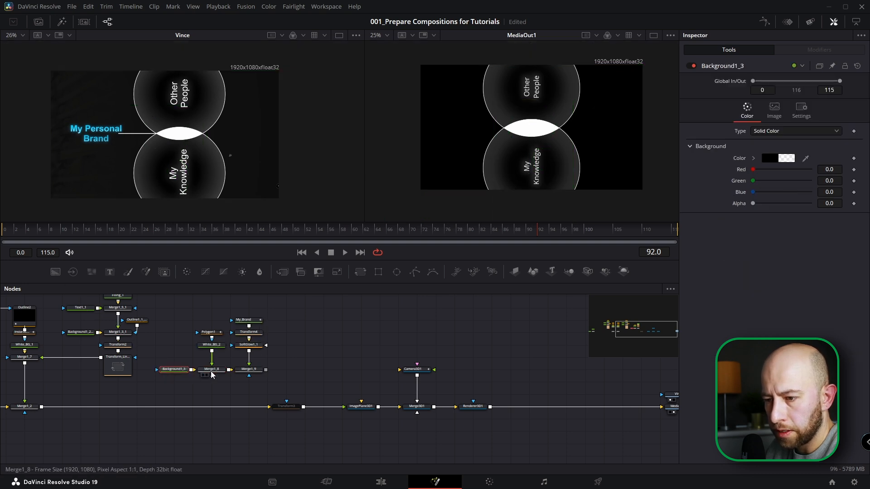
drag(266, 370, 41, 407)
Add a Transform node after Merge1_9 and flip the combined line and label vertically only
click(253, 370)
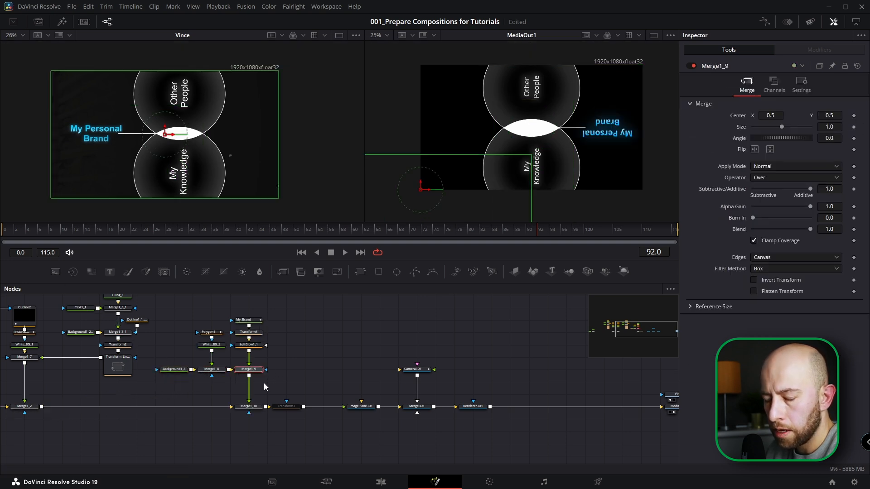
click(361, 272)
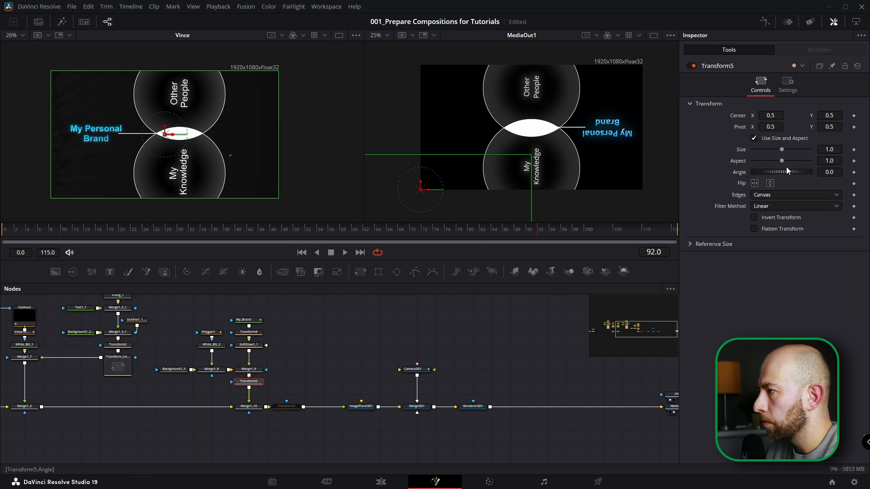
click(755, 185)
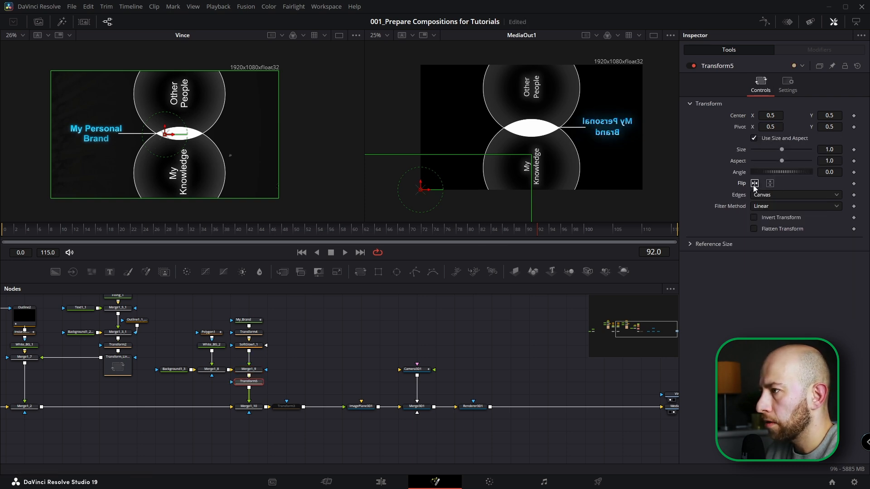
click(770, 184)
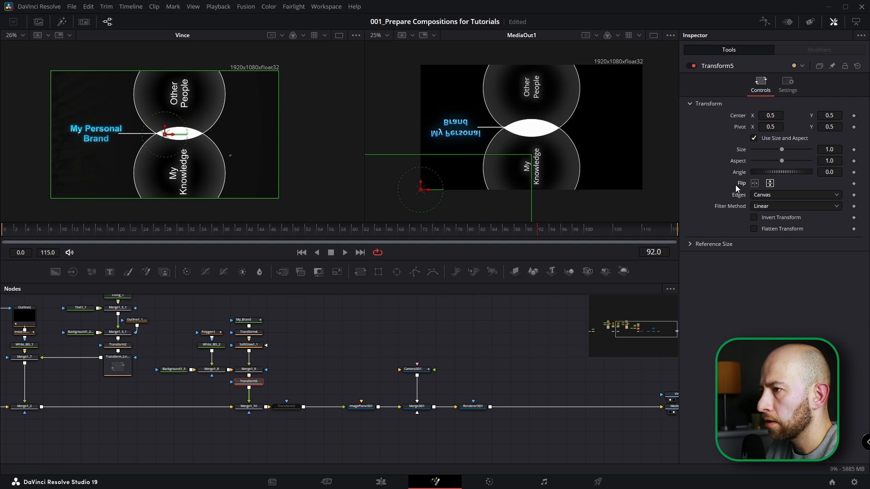
Insert a Transform node after My_Brand, flip the text vertically, and set its Center Y to 0.550409
drag(249, 320, 249, 312)
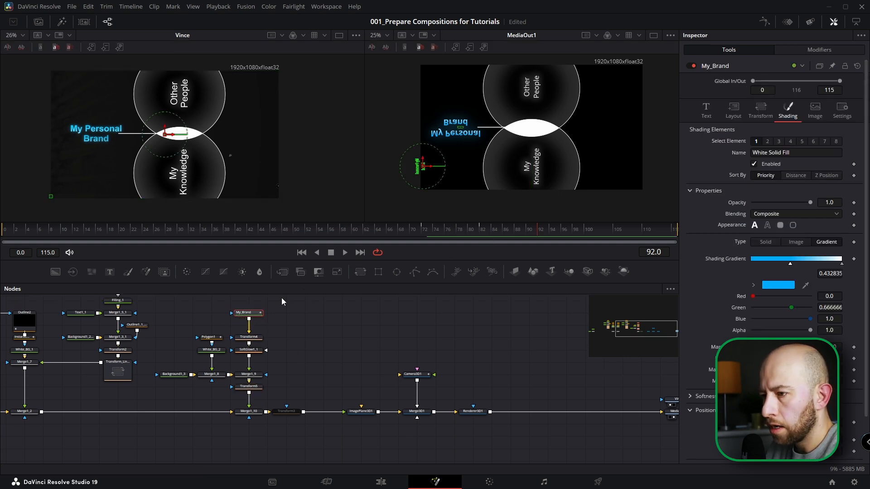
click(359, 276)
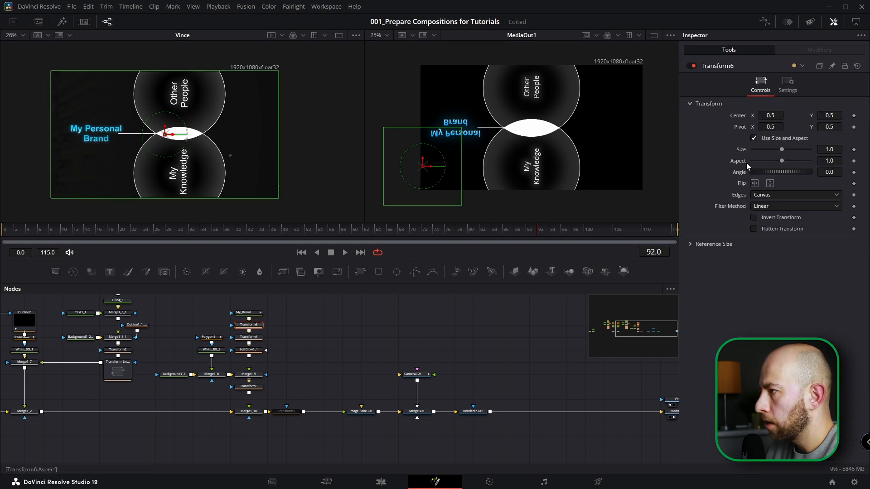
click(755, 185)
click(770, 184)
click(770, 183)
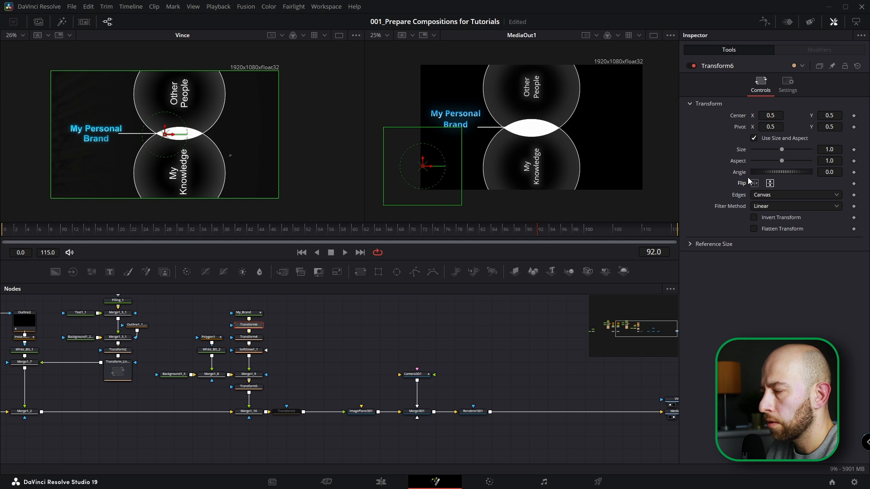
drag(422, 160, 419, 166)
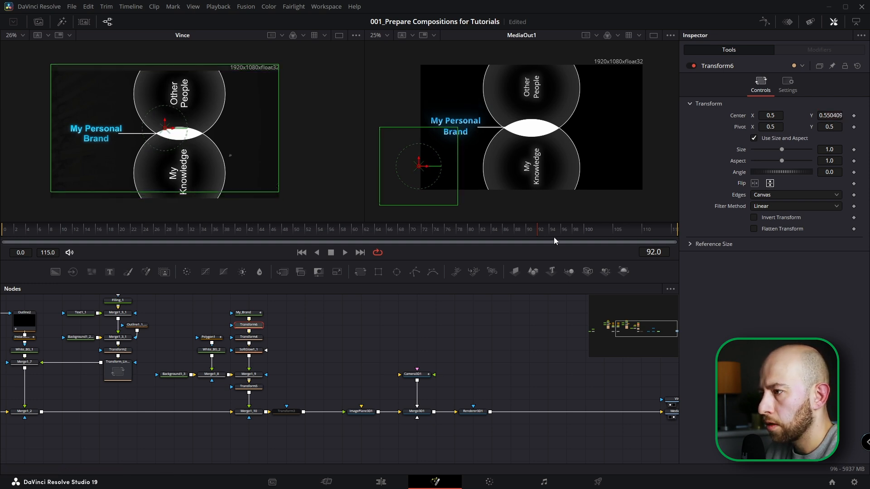
Smooth all of Camera3D1's keyframes in the Spline editor and set Ease In to 72 and Ease Out to 11
drag(506, 237, 489, 213)
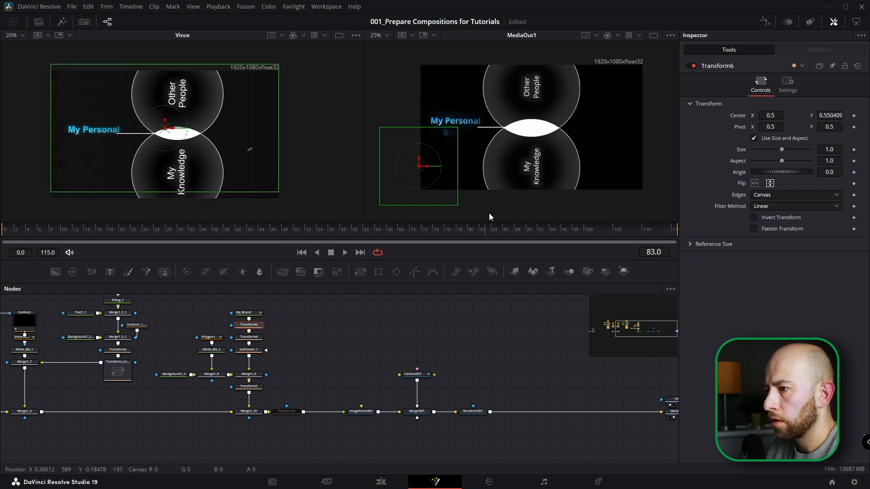
click(413, 374)
drag(420, 231, 305, 230)
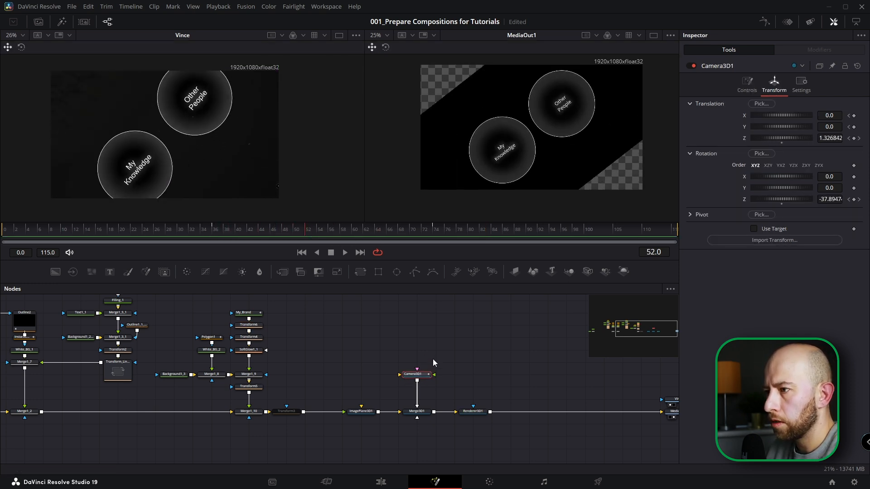
click(765, 22)
drag(374, 322, 503, 443)
key(shift+s)
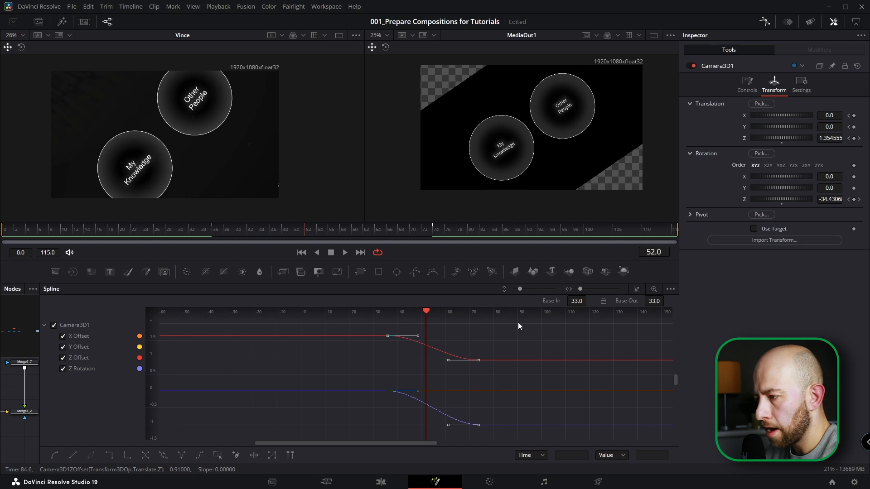
drag(577, 303, 595, 299)
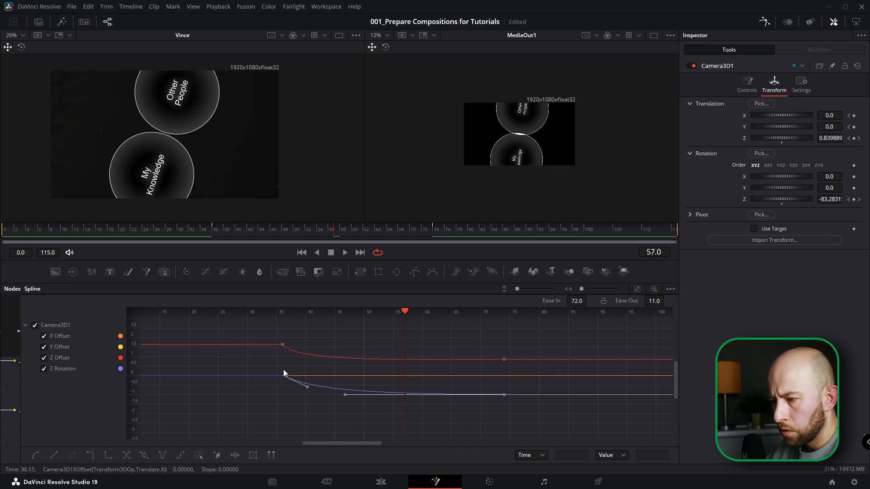
Make Camera3D1's Z Rotation curve linear and steepen the Z Offset curve's frame 36 handle to Ease Out 4, checking the motion against the reference
key(shift+l)
drag(213, 234, 363, 233)
click(272, 345)
drag(280, 363, 277, 362)
drag(215, 233, 357, 232)
drag(278, 362, 281, 366)
drag(215, 233, 434, 233)
drag(345, 347, 259, 365)
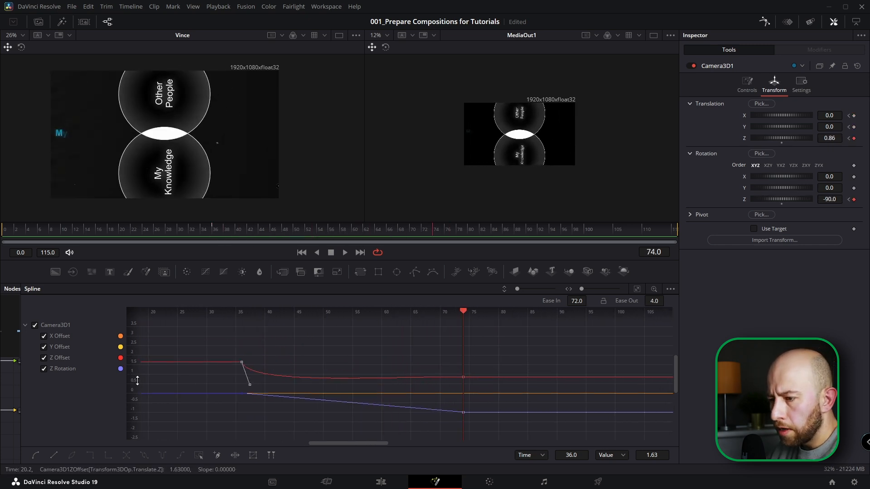
Straighten the Z Rotation curve between its keyframes and set the Z Offset curve's Ease In to 44
scroll(261, 393, down, 2)
drag(418, 416, 245, 380)
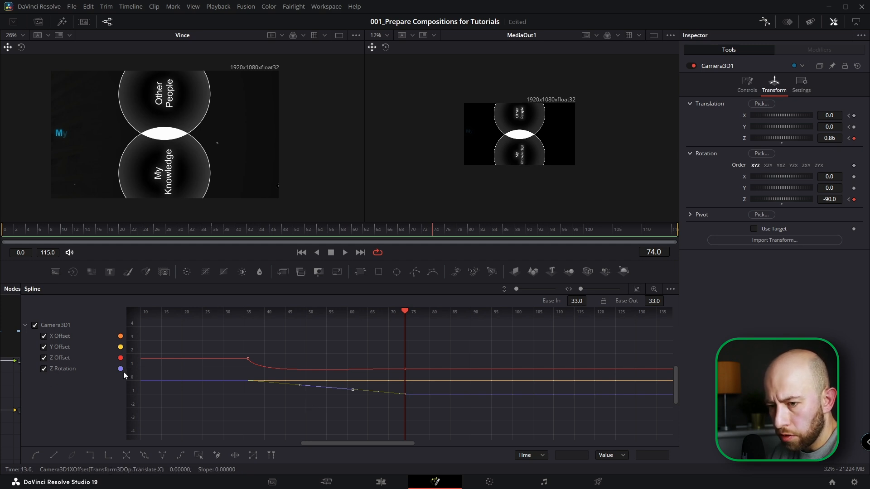
key(shift+l)
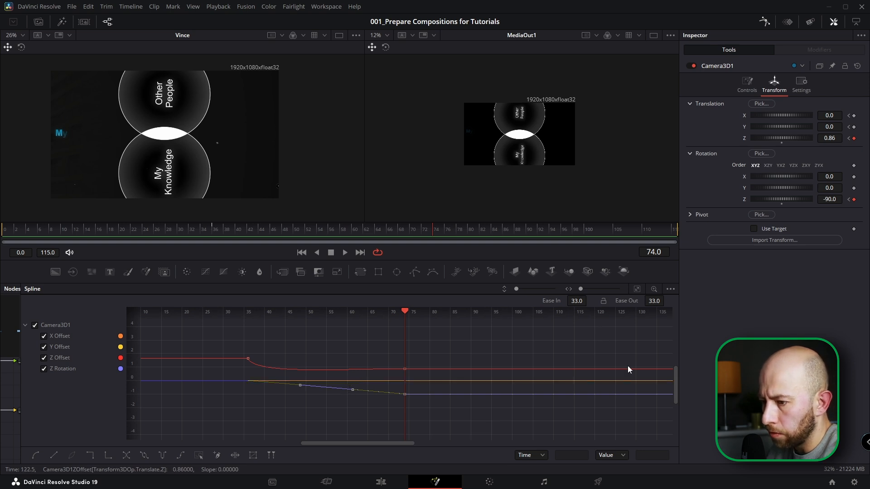
drag(230, 345, 413, 373)
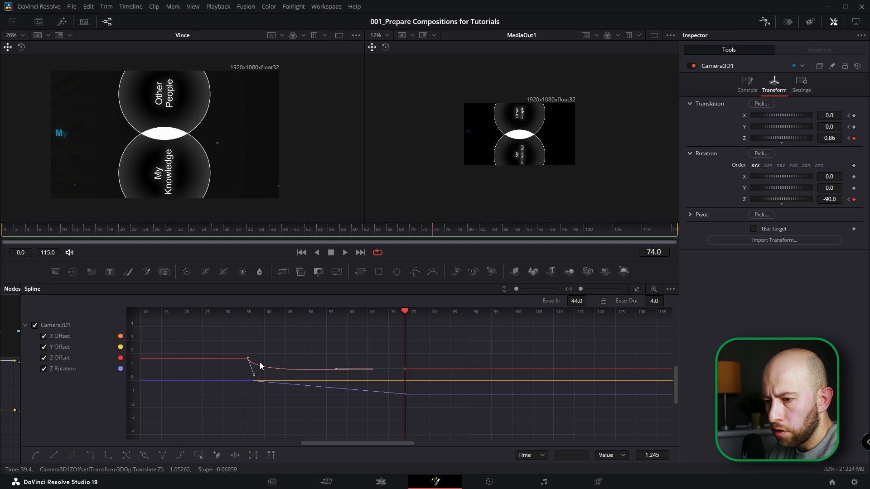
drag(386, 312, 246, 323)
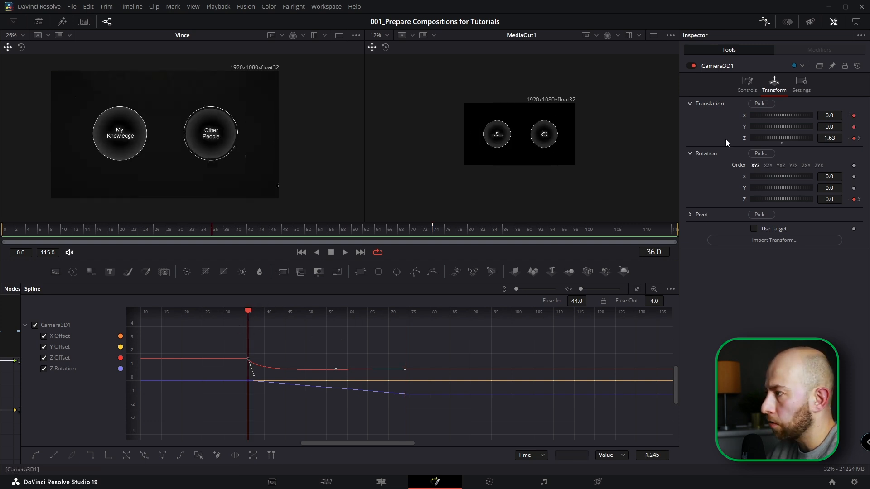
drag(249, 313, 251, 334)
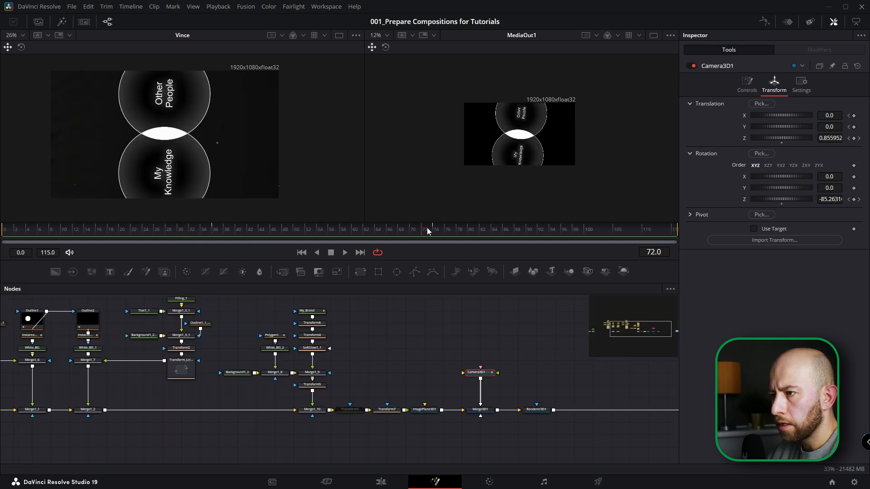
Keyframe Camera3D1's X and Y Translation at frame 74 and set Y Translation to 0.02 at frame 86
mouse_move(428, 231)
mouse_down()
mouse_move(420, 230)
mouse_move(480, 239)
mouse_move(434, 235)
mouse_up()
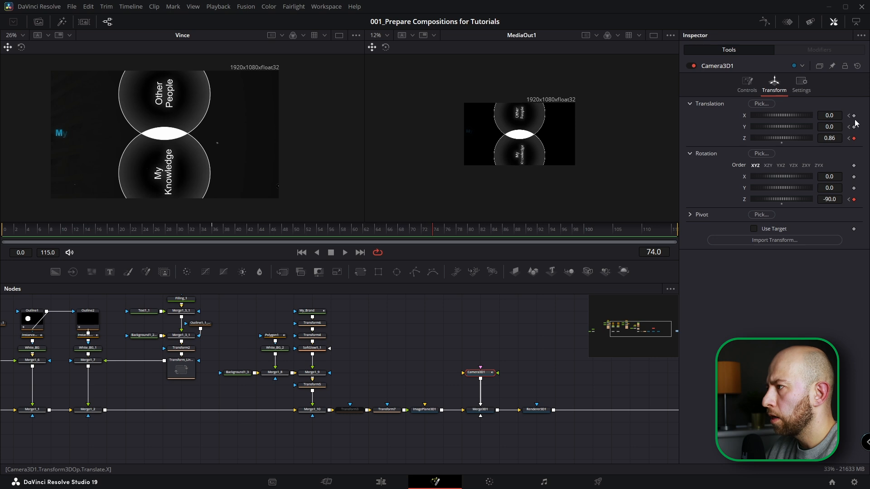
click(854, 116)
drag(435, 231, 502, 232)
click(435, 231)
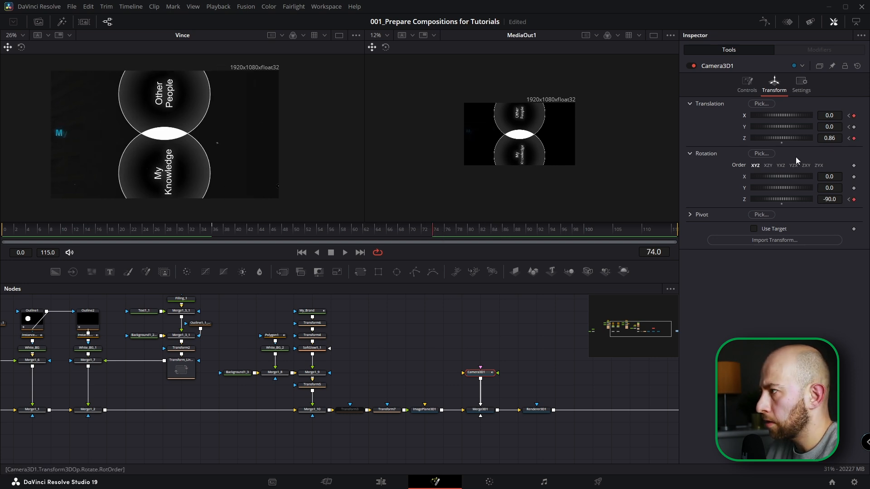
click(496, 236)
drag(496, 237, 505, 238)
drag(829, 127, 837, 127)
scroll(483, 130, up, 3)
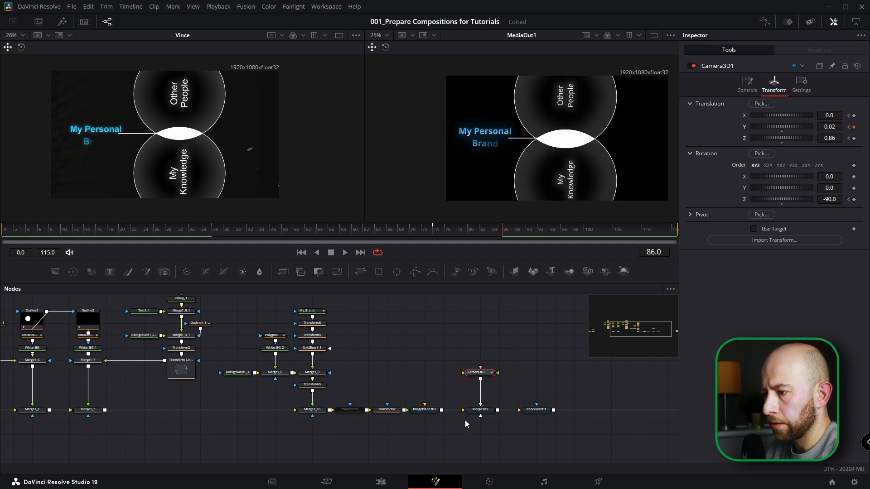
Isolate Camera3D1's Y Offset curve in the Spline editor, smooth its keyframes, and increase its Ease In
click(764, 22)
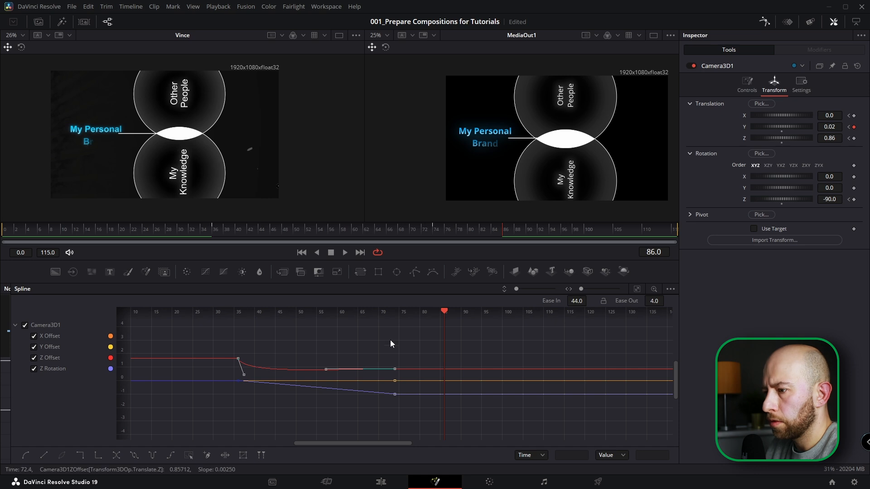
scroll(385, 372, up, 1)
drag(385, 372, 467, 361)
click(33, 335)
click(33, 358)
click(34, 369)
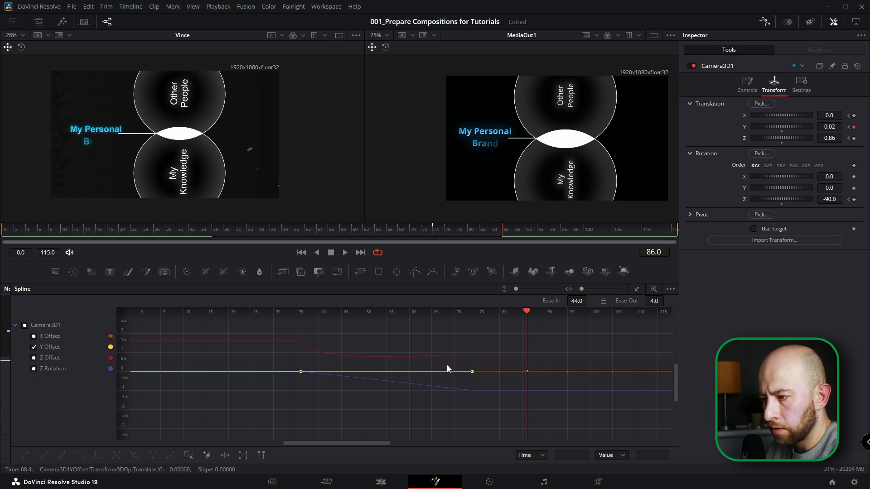
click(499, 372)
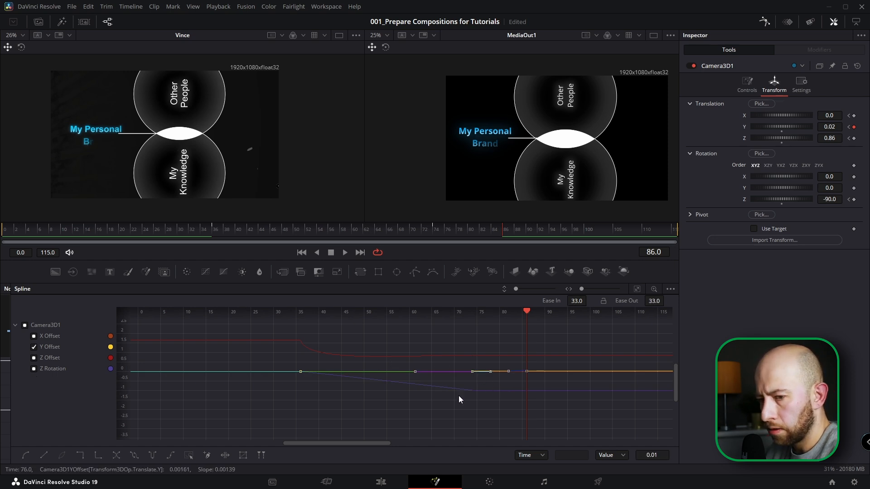
click(637, 289)
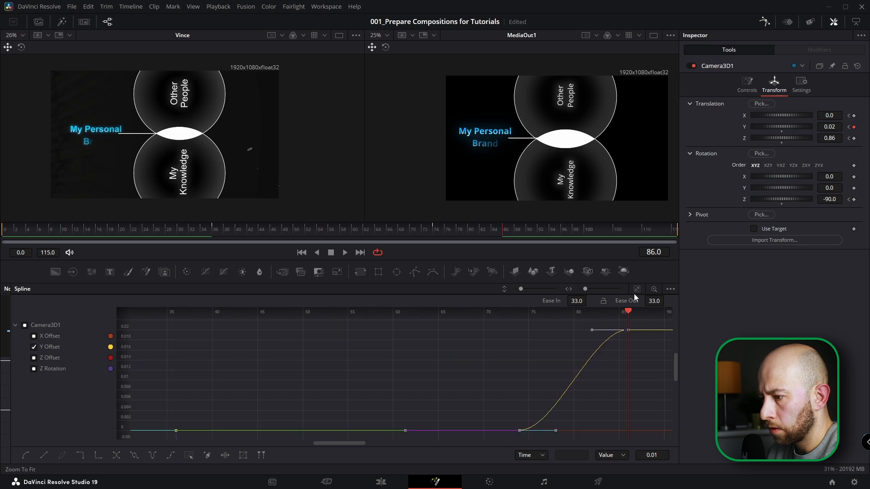
scroll(597, 357, down, 1)
drag(585, 301, 596, 299)
click(765, 22)
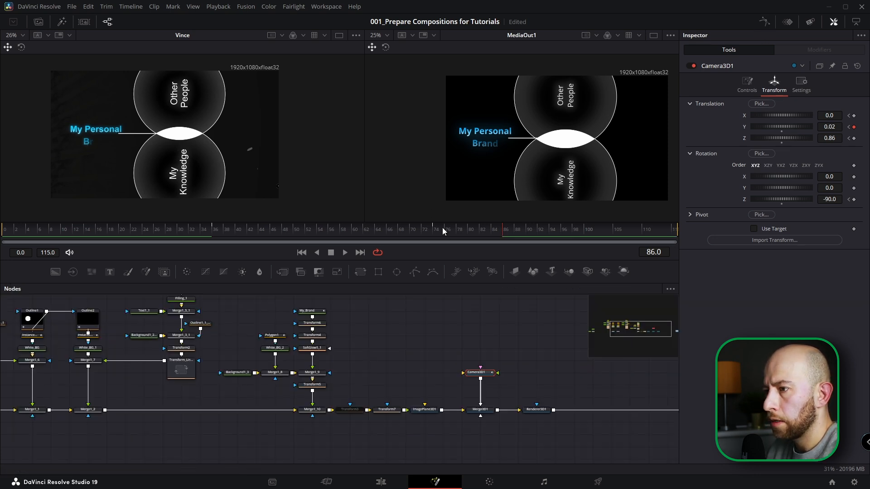
drag(436, 230, 427, 232)
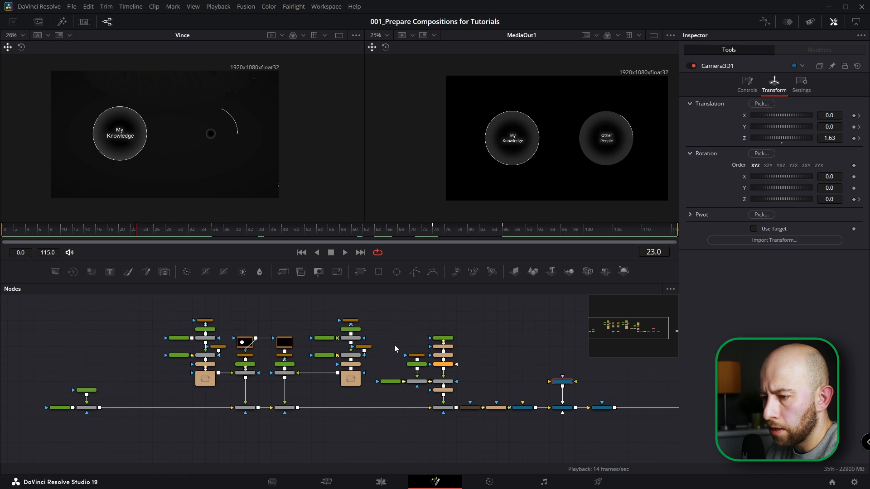
Keyframe the Opacity of the Grey Background shading element in Text1 at frame 26, keeping it at 0.858
scroll(395, 345, down, 3)
drag(2, 259, 139, 231)
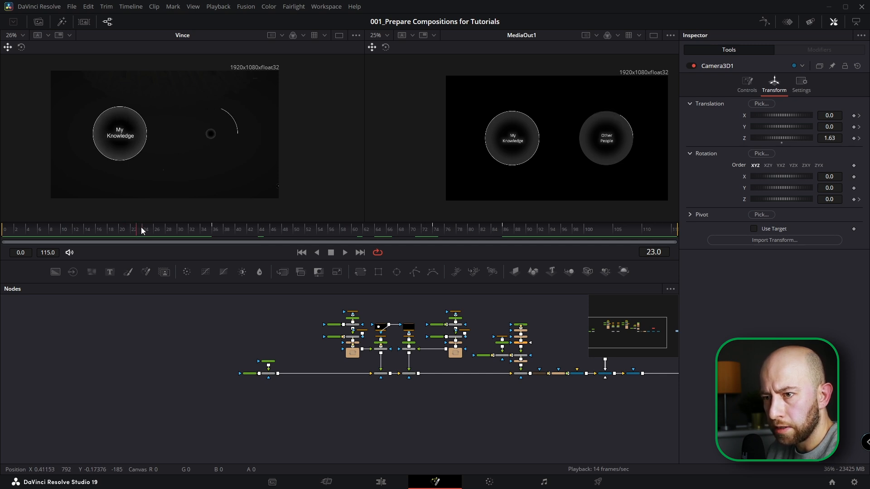
scroll(346, 363, up, 1)
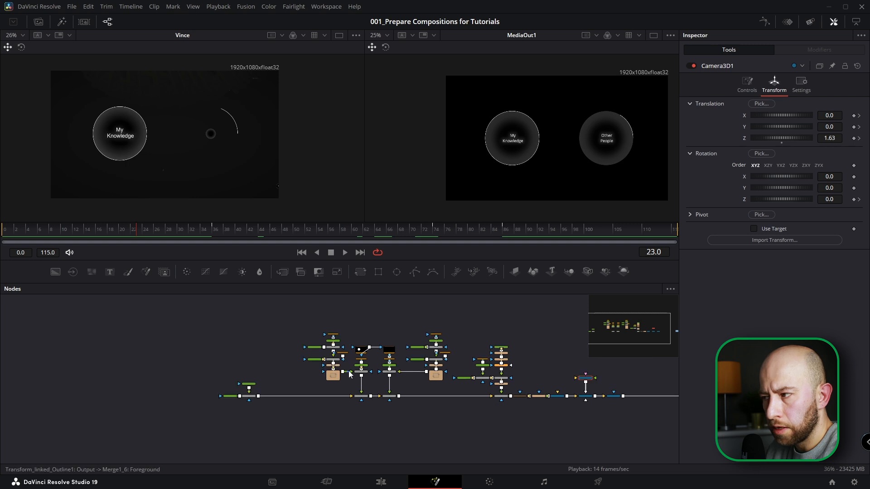
scroll(341, 360, up, 3)
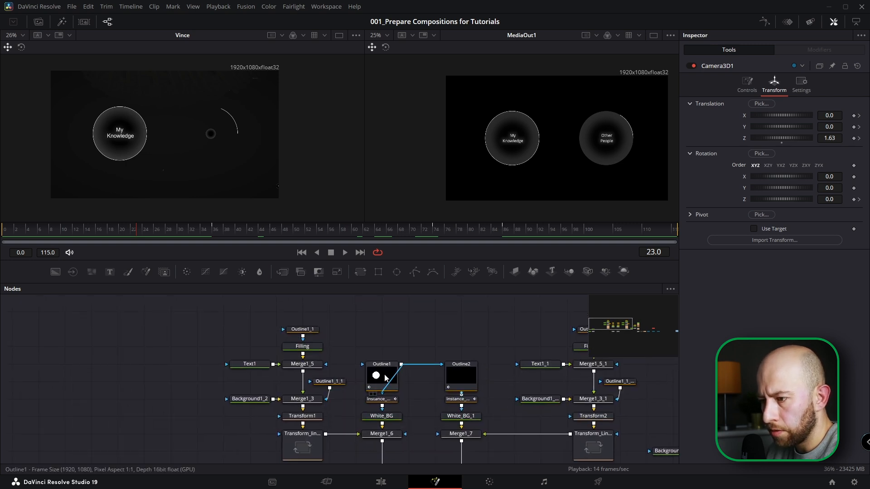
click(381, 374)
drag(140, 231, 151, 233)
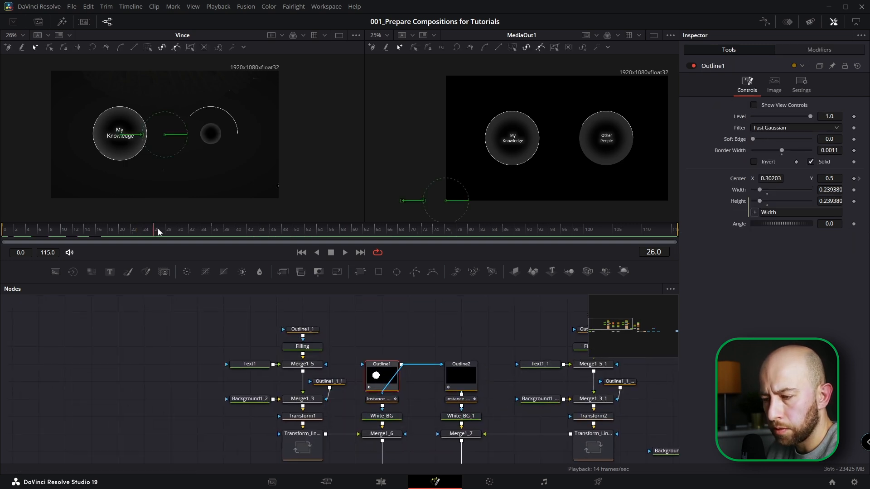
drag(323, 358, 341, 373)
click(282, 361)
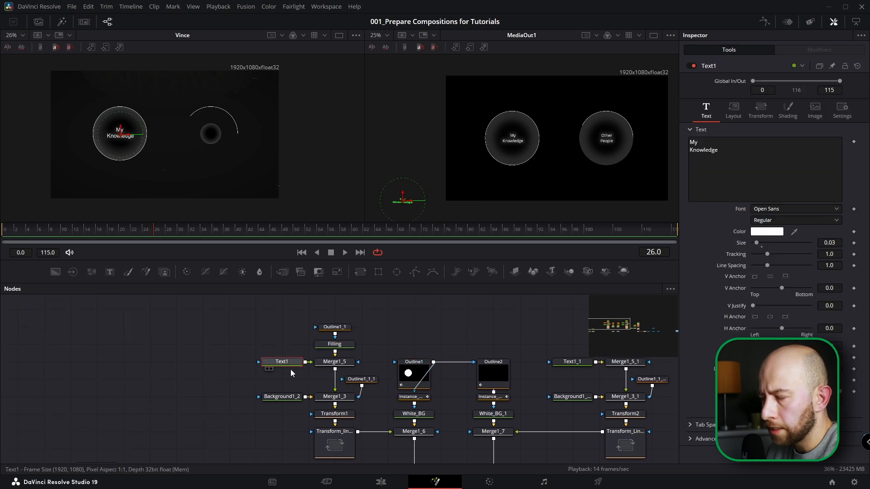
click(789, 112)
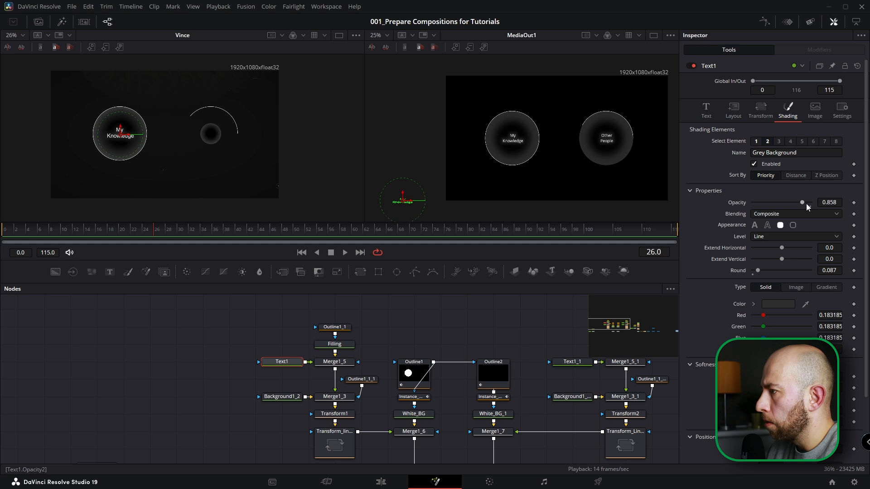
click(854, 203)
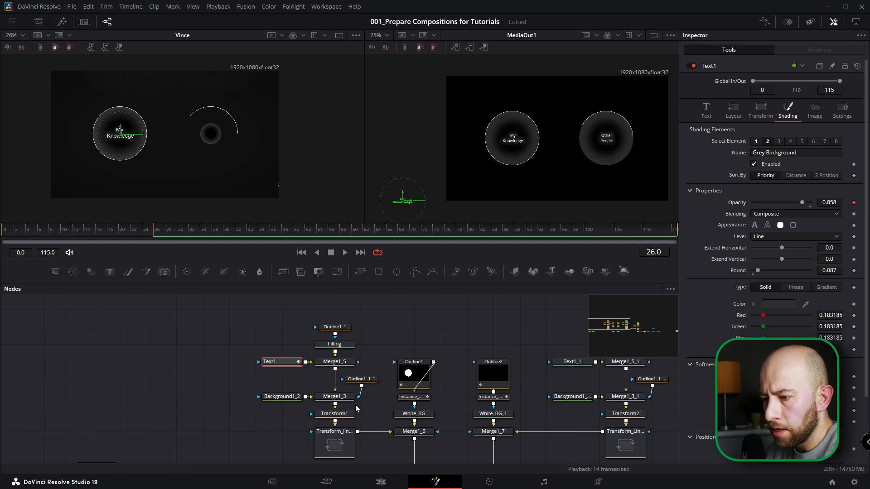
Keyframe the Size of Transform_linked_Outline1 at 1.0 on frame 26 and 0.0 on frame 1
scroll(352, 402, down, 2)
click(336, 388)
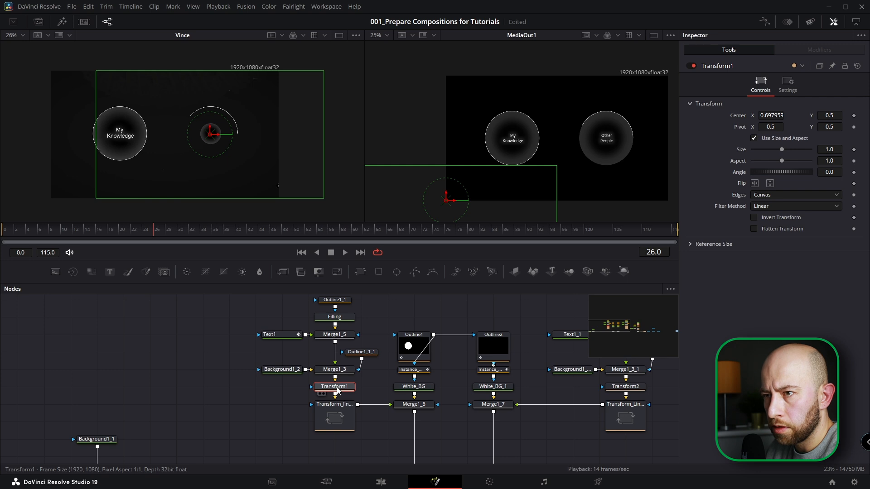
click(344, 412)
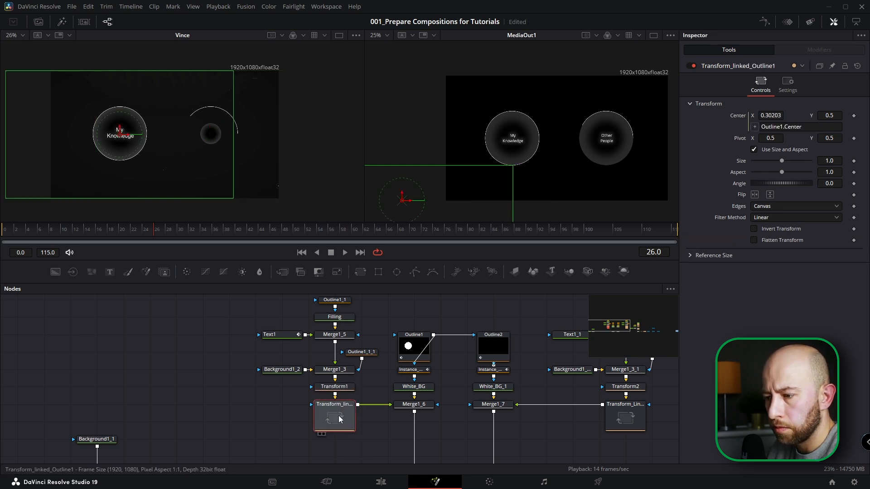
click(854, 161)
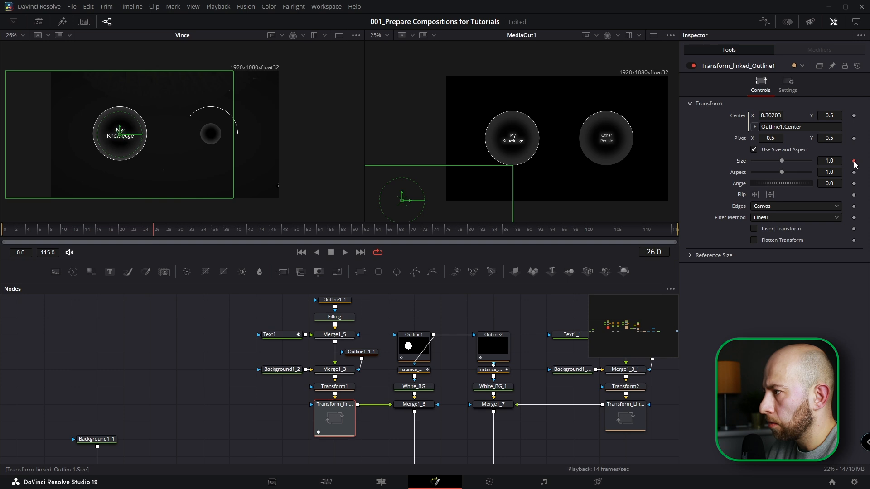
click(23, 232)
drag(25, 232, 8, 232)
drag(148, 234, 157, 233)
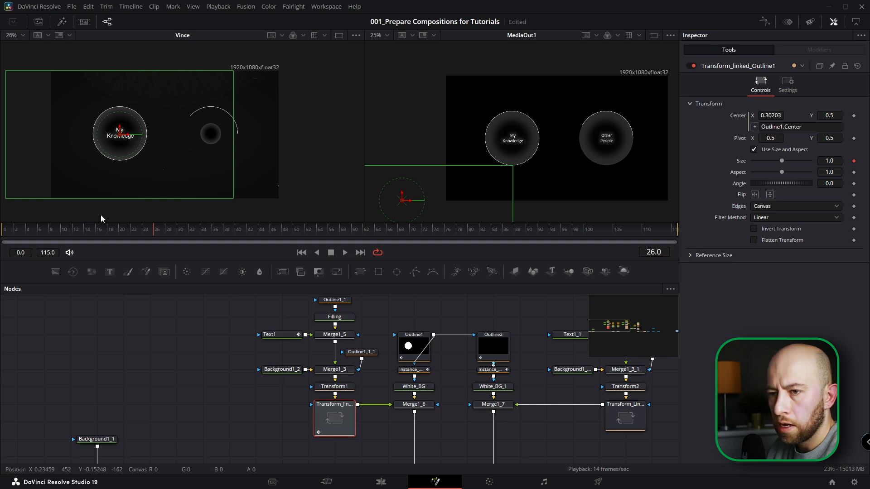
click(98, 236)
drag(98, 237, 10, 234)
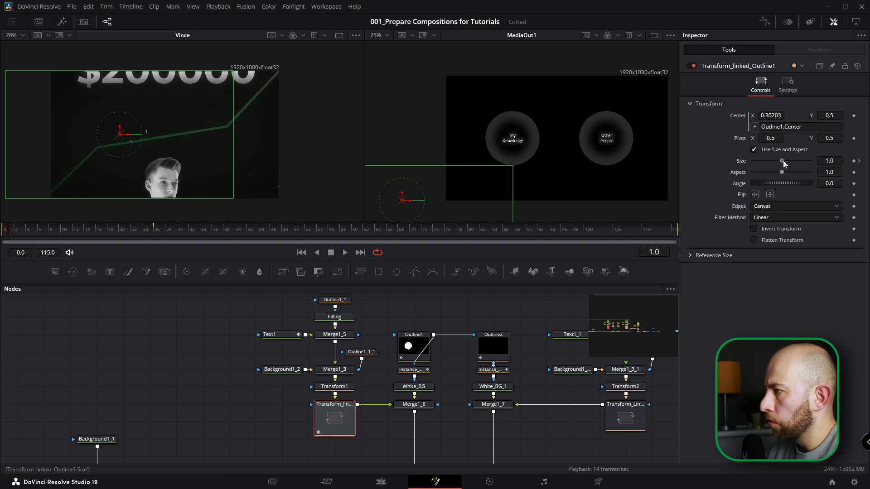
drag(781, 160, 748, 161)
scroll(293, 362, up, 2)
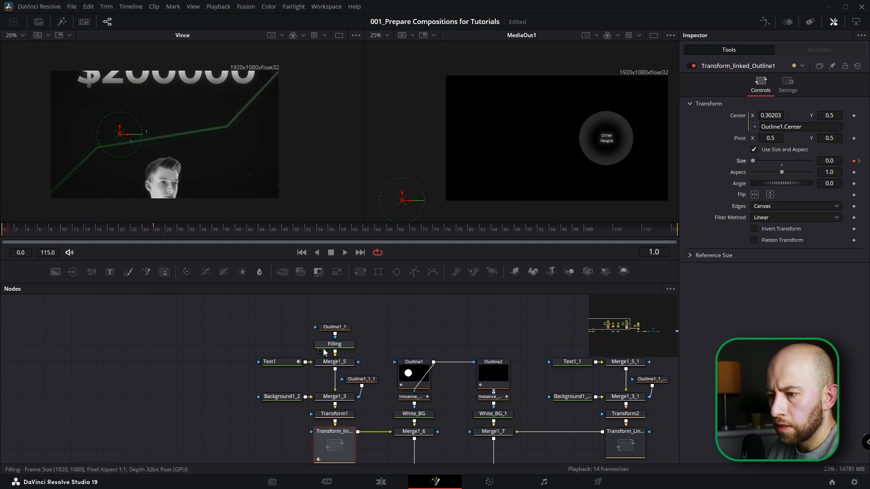
Add an Opacity keyframe to Text1's Grey Background shading element at frame 1 and preview the fade up to frame 26
click(292, 367)
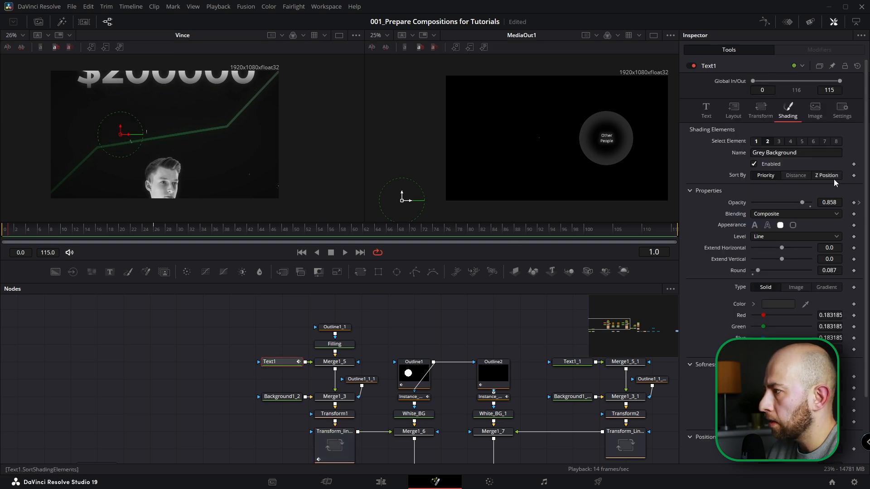
drag(59, 230, 155, 232)
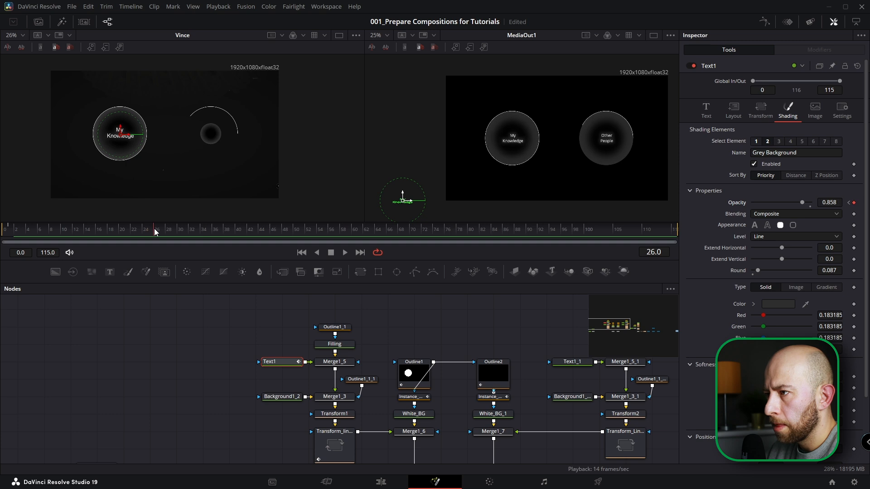
drag(373, 426, 269, 385)
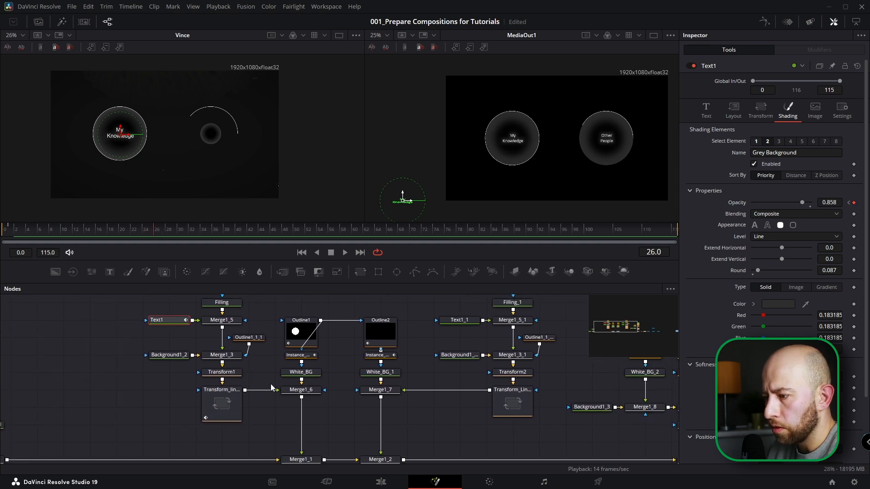
Keyframe the Size of Transform_Linked_Outlin2 at 1.0 on frame 43 and 0.0 on frame 18, and preview the animation from the start
click(517, 398)
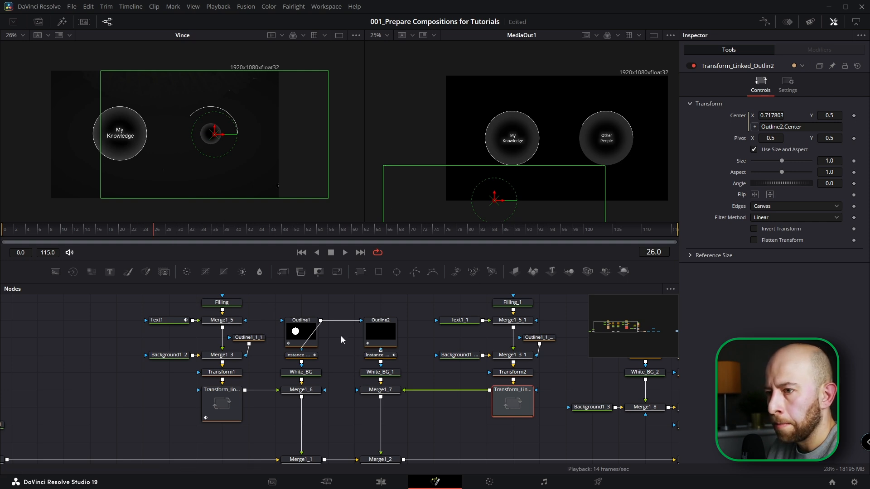
drag(164, 231, 257, 235)
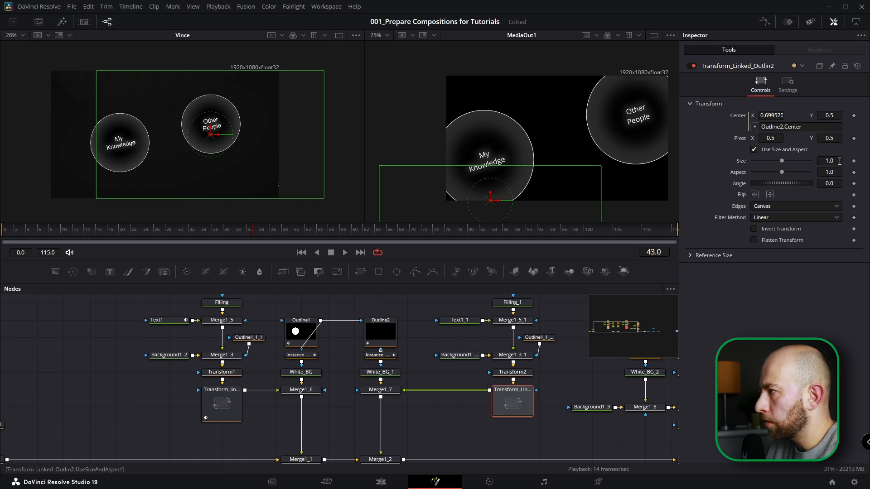
click(854, 162)
drag(243, 232, 110, 246)
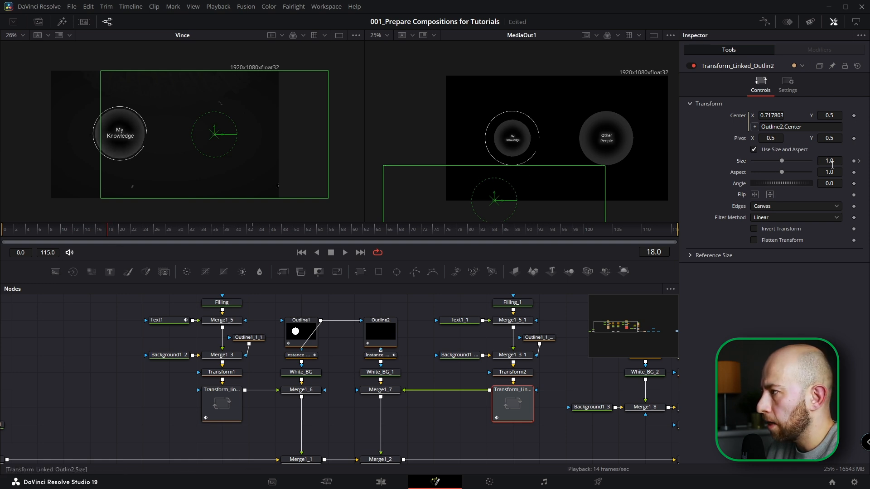
drag(782, 161, 739, 167)
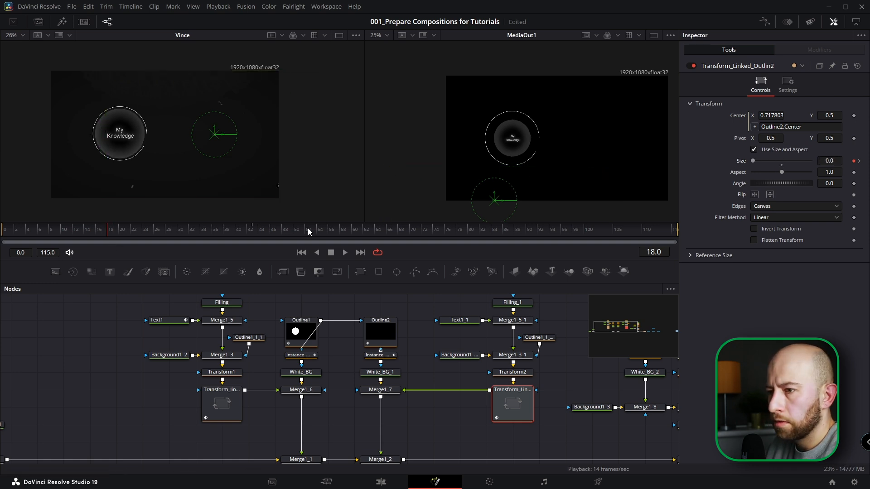
drag(299, 231, 2, 237)
key(space)
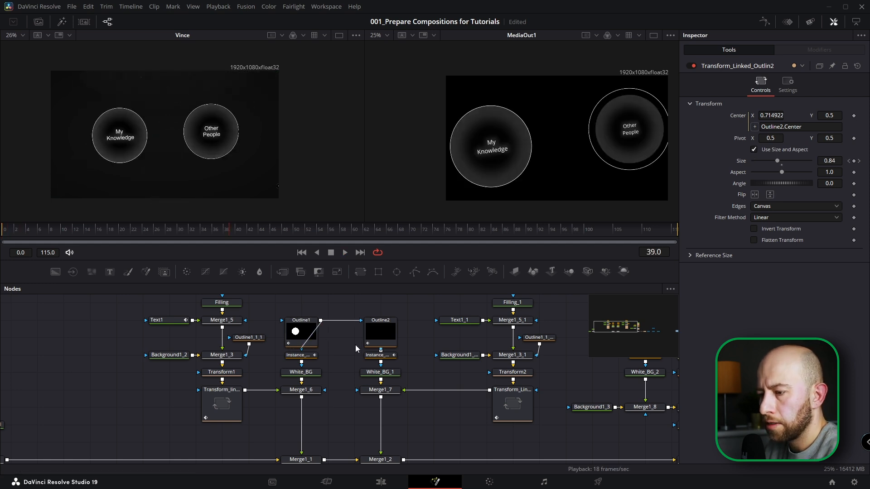
Smooth the Size keyframes of Transform_linked_Outline1 and Transform_Linked_Outlin2 together in the Spline editor and adjust their Ease In
click(512, 408)
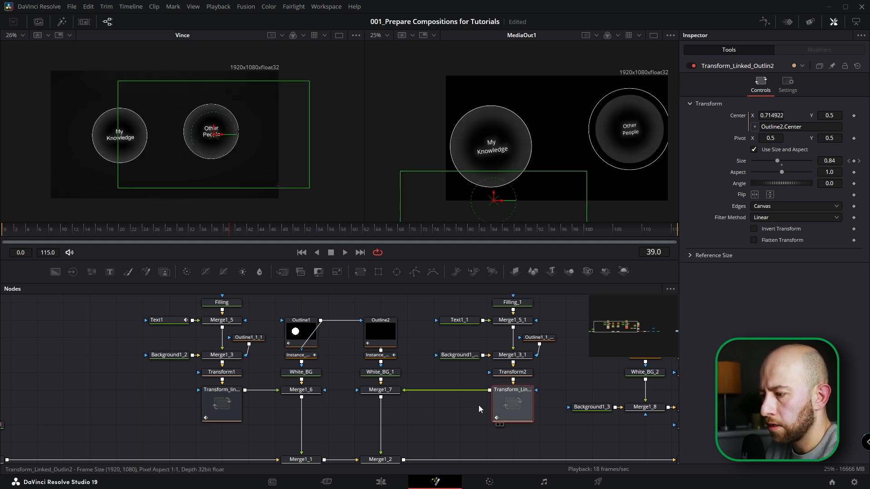
ctrl+click(221, 405)
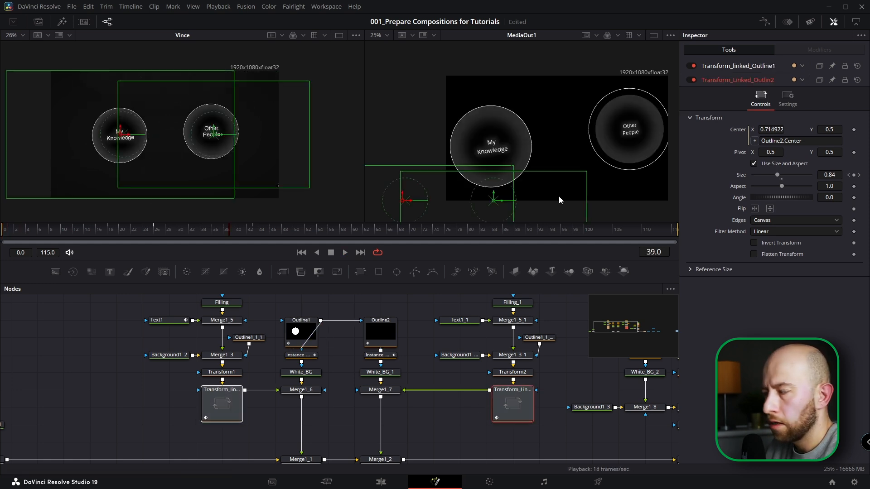
click(768, 25)
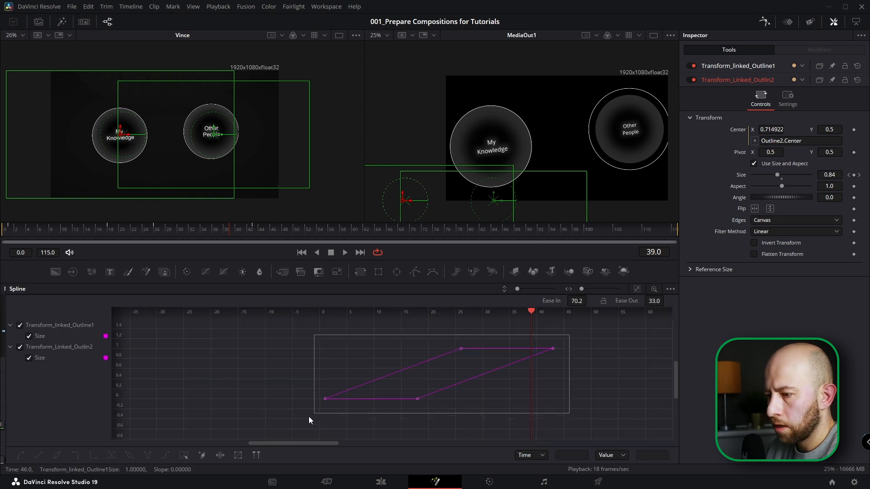
key(f)
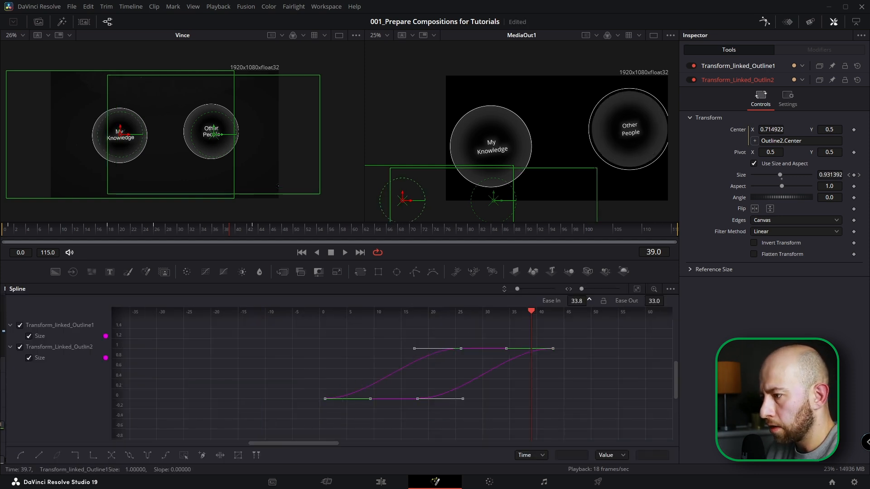
drag(589, 300, 595, 299)
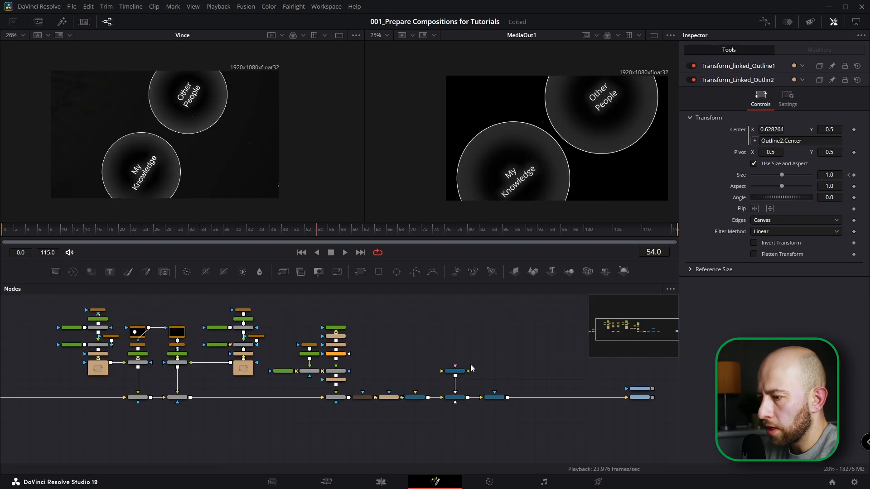
Move the ImagePlane3D1, Merge3D1, Camera3D1 and Renderer3D1 nodes closer to MediaOut1, leaving free space after Transform7
drag(422, 358, 596, 398)
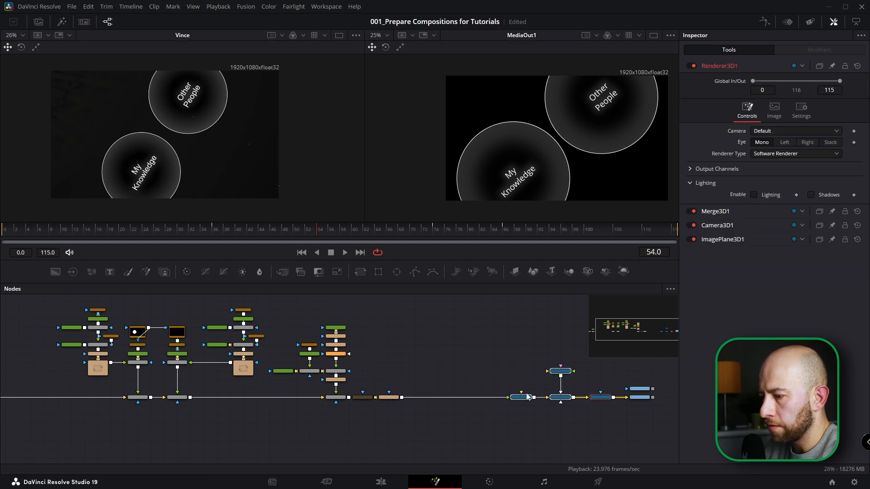
scroll(393, 403, up, 2)
click(390, 399)
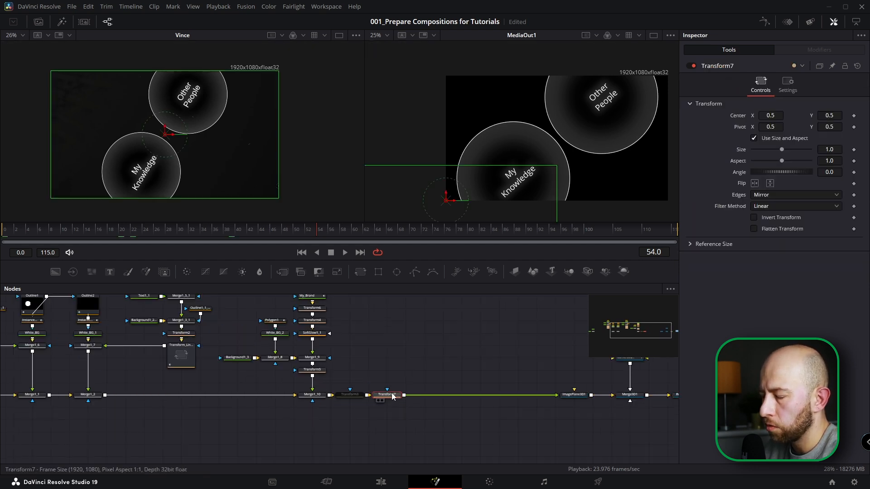
click(380, 330)
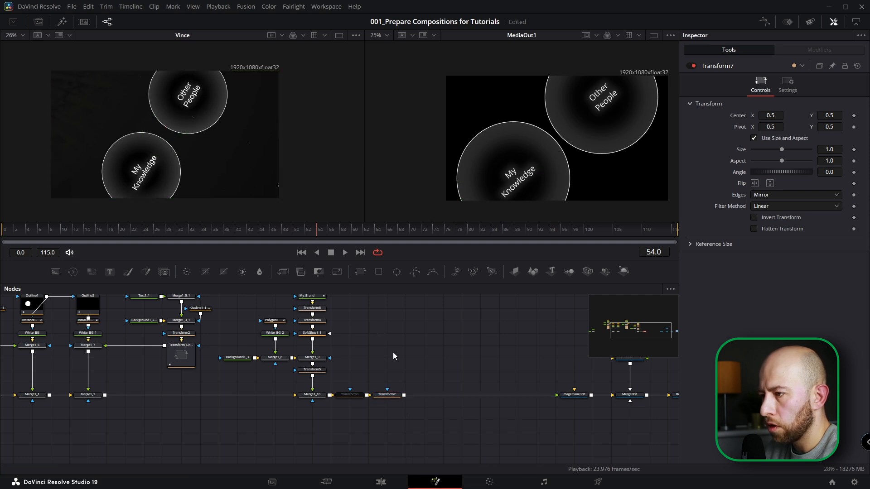
Compare the circles' appearance in the reference and the recreated composition at frame 36
scroll(499, 162, up, 2)
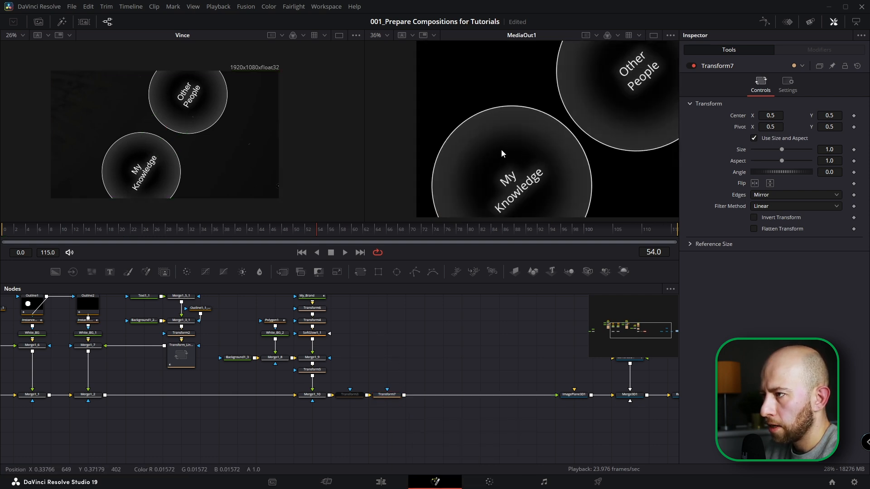
scroll(474, 146, down, 2)
mouse_move(206, 228)
mouse_down()
mouse_move(189, 235)
mouse_move(211, 227)
mouse_up()
scroll(207, 193, up, 5)
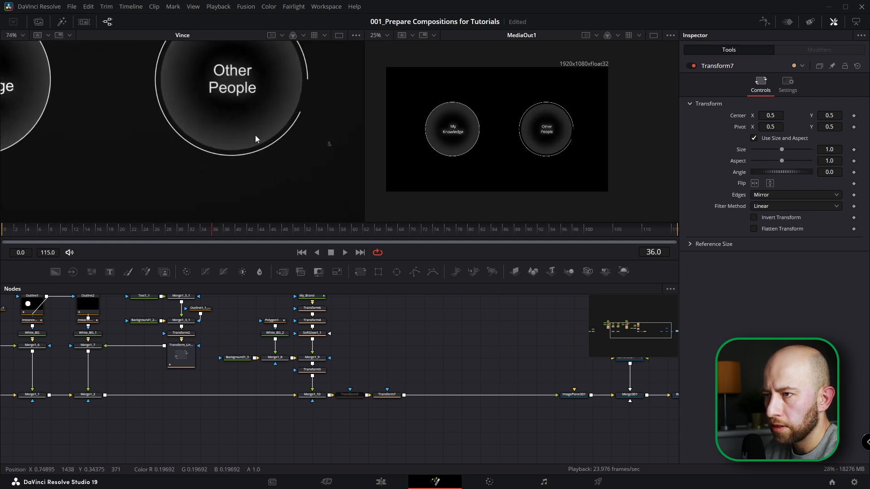
scroll(273, 143, down, 3)
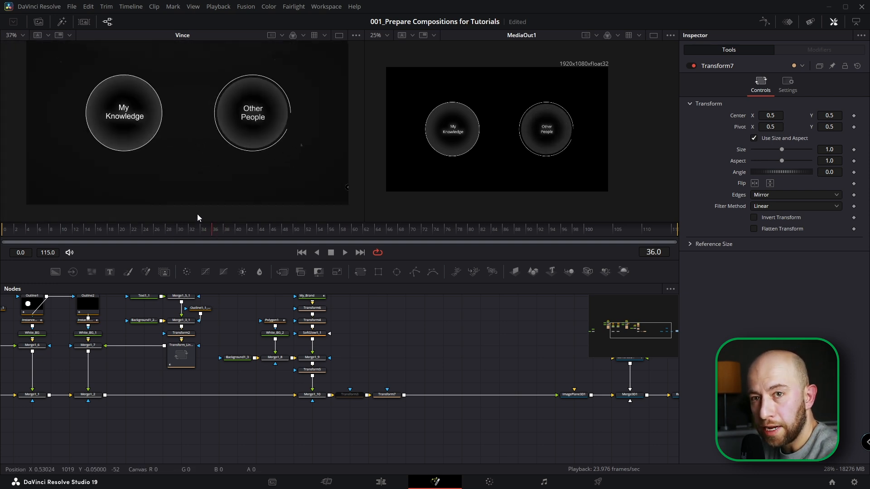